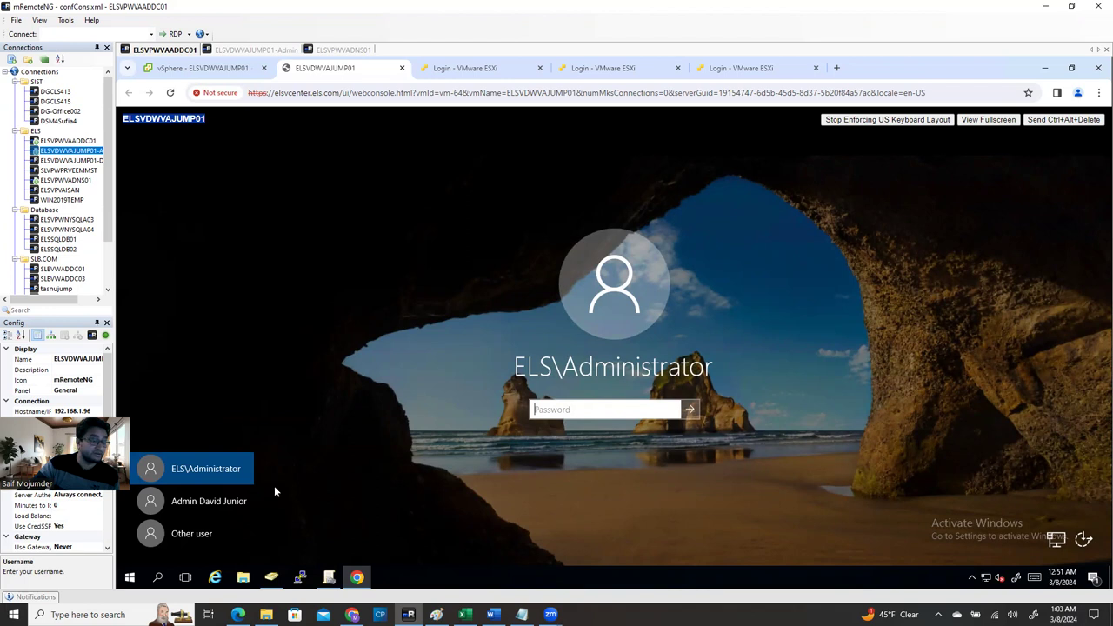
# Step: Choose Other user and enter ELSVDWVAJUMP01\administrator as the sign-in user name
pyautogui.click(186, 533)
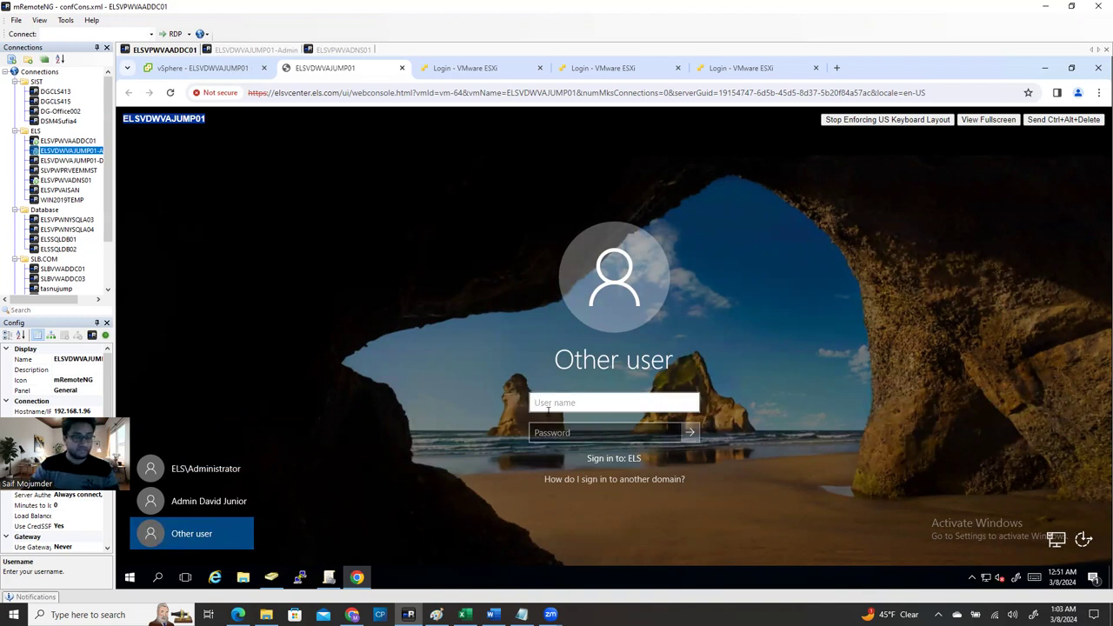
pyautogui.write('ELS')
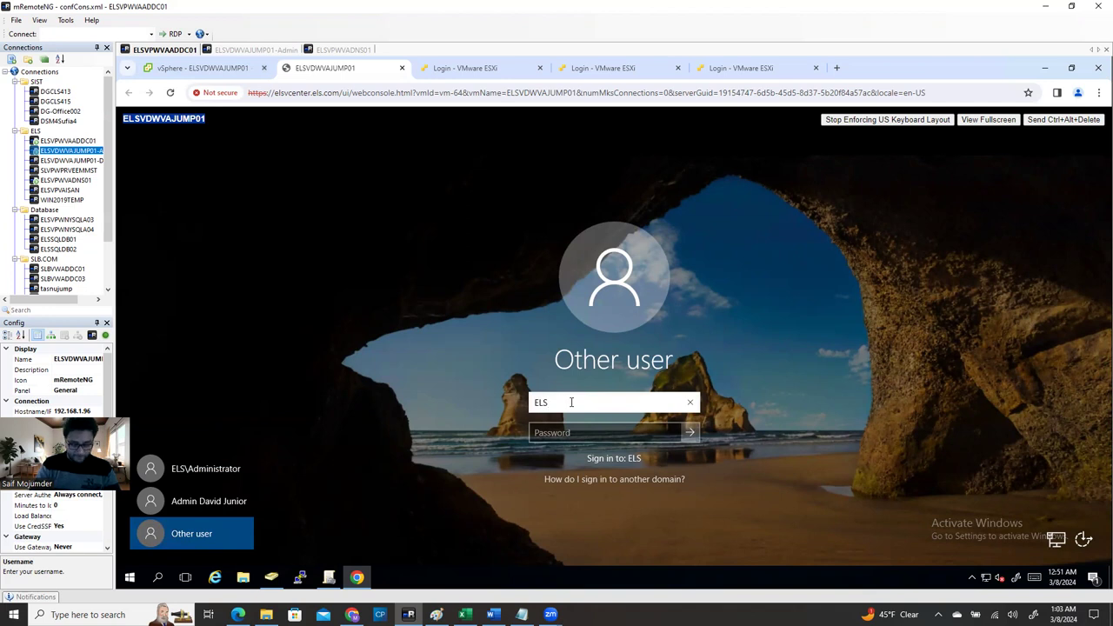
pyautogui.write('VDWVAJUMP')
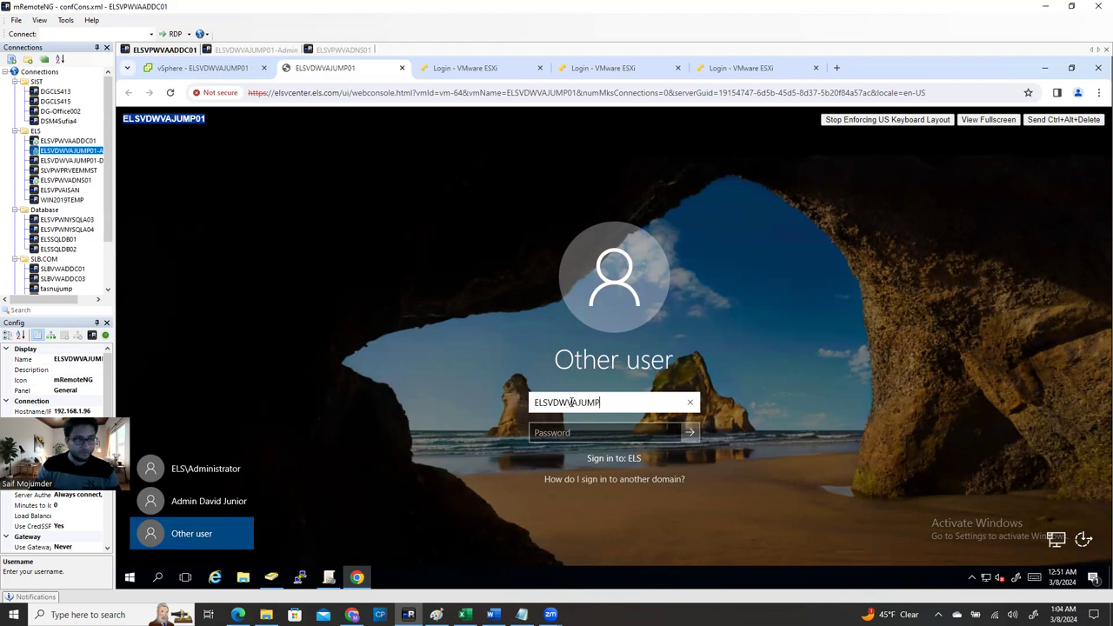
pyautogui.write('01')
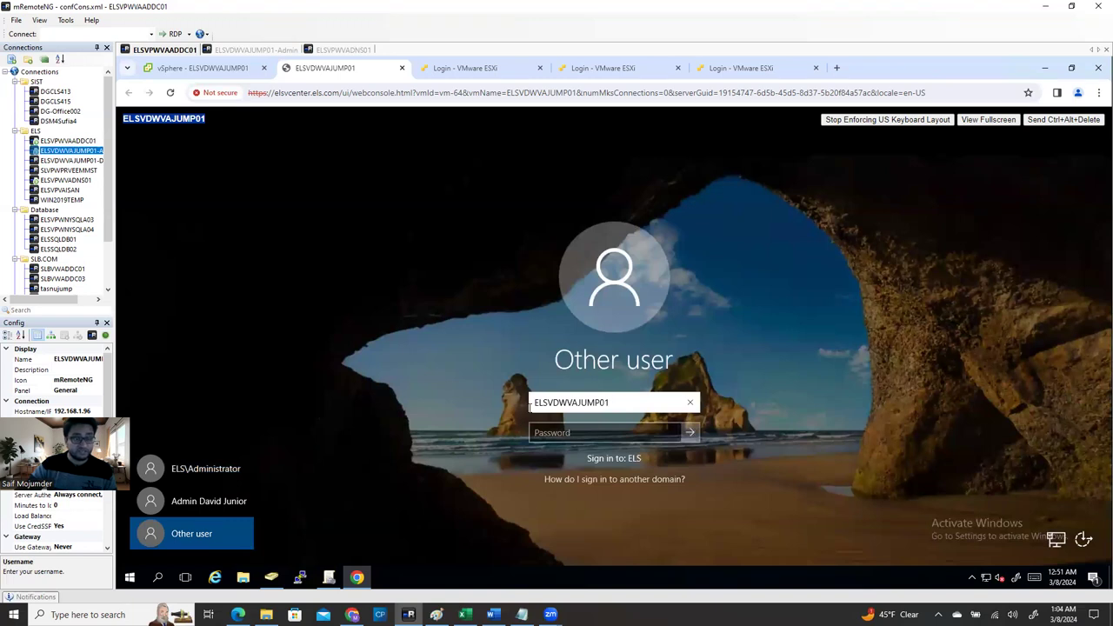
pyautogui.hotkey('ctrl', 'a')
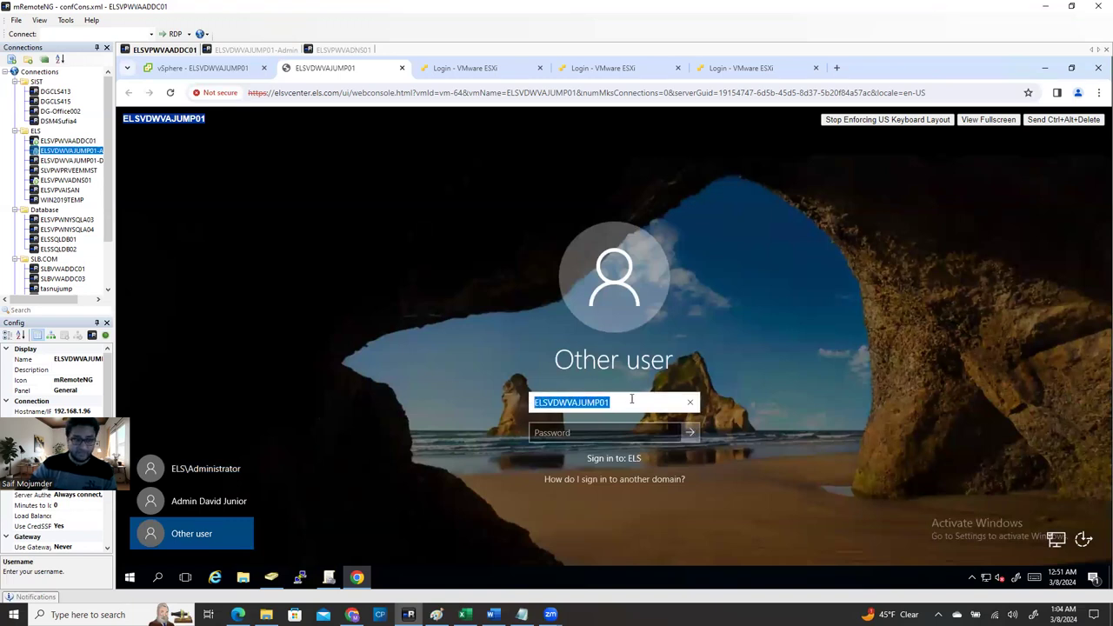
pyautogui.click(634, 403)
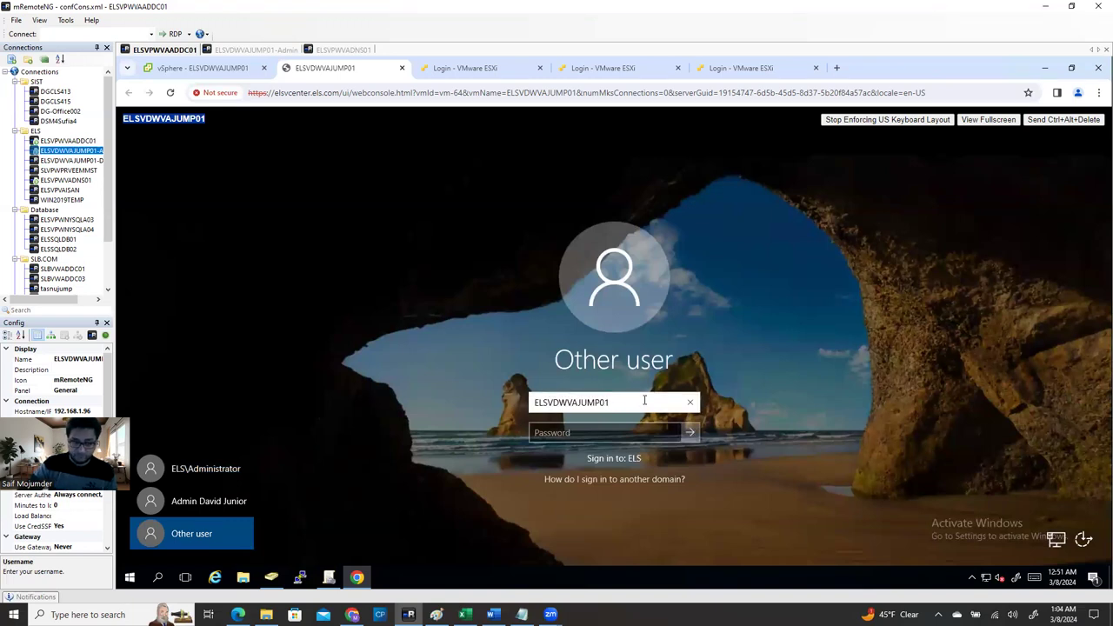
pyautogui.write('\\')
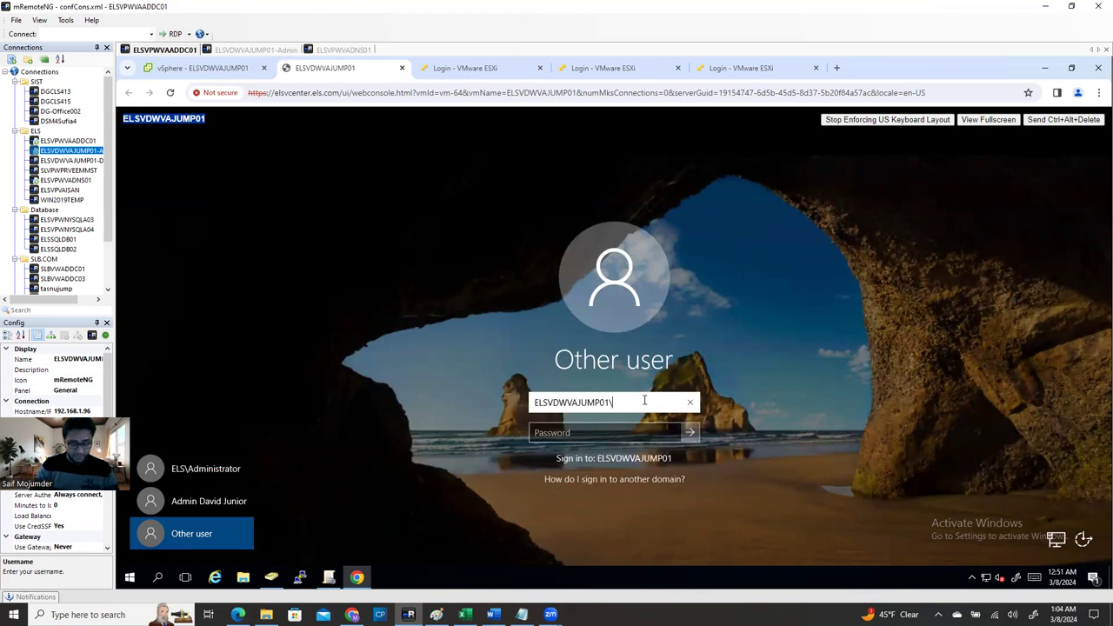
pyautogui.write('admin')
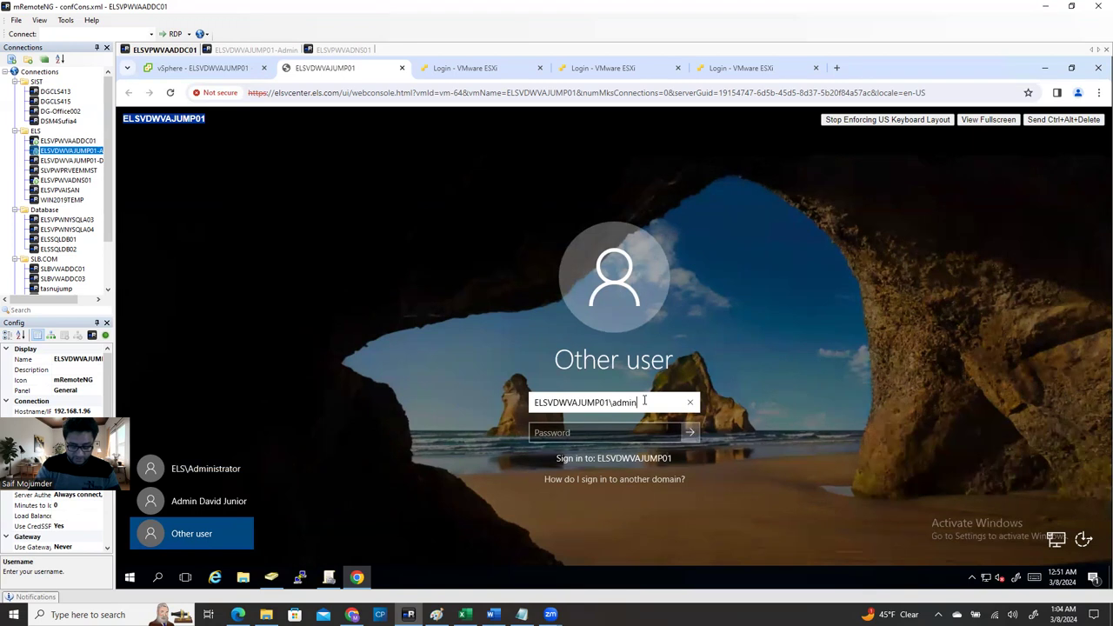
pyautogui.write('istrator')
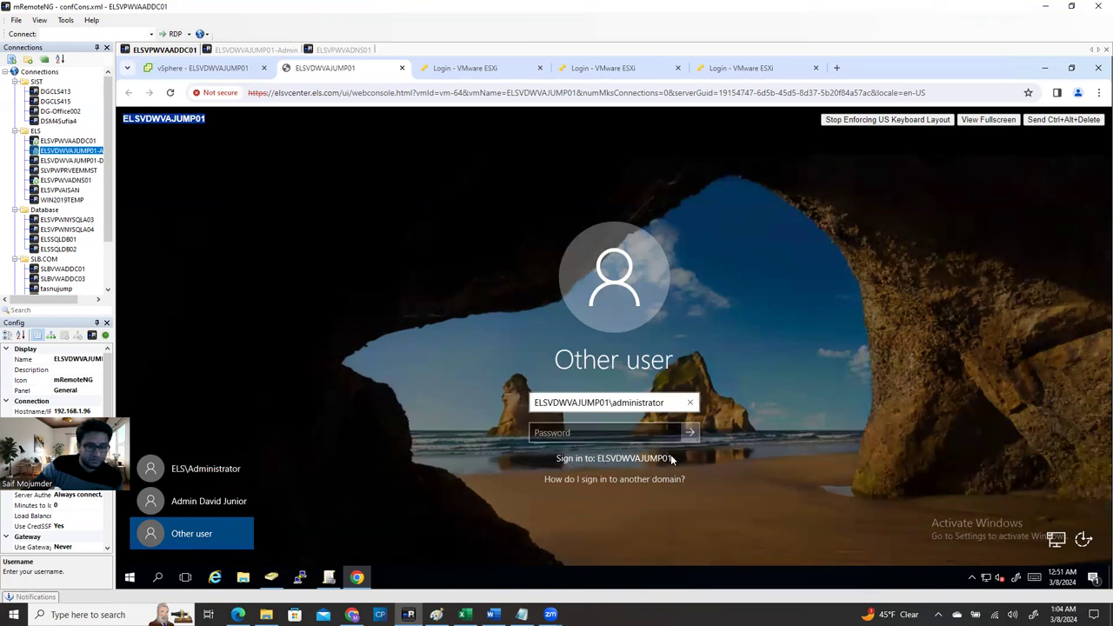
pyautogui.click(623, 434)
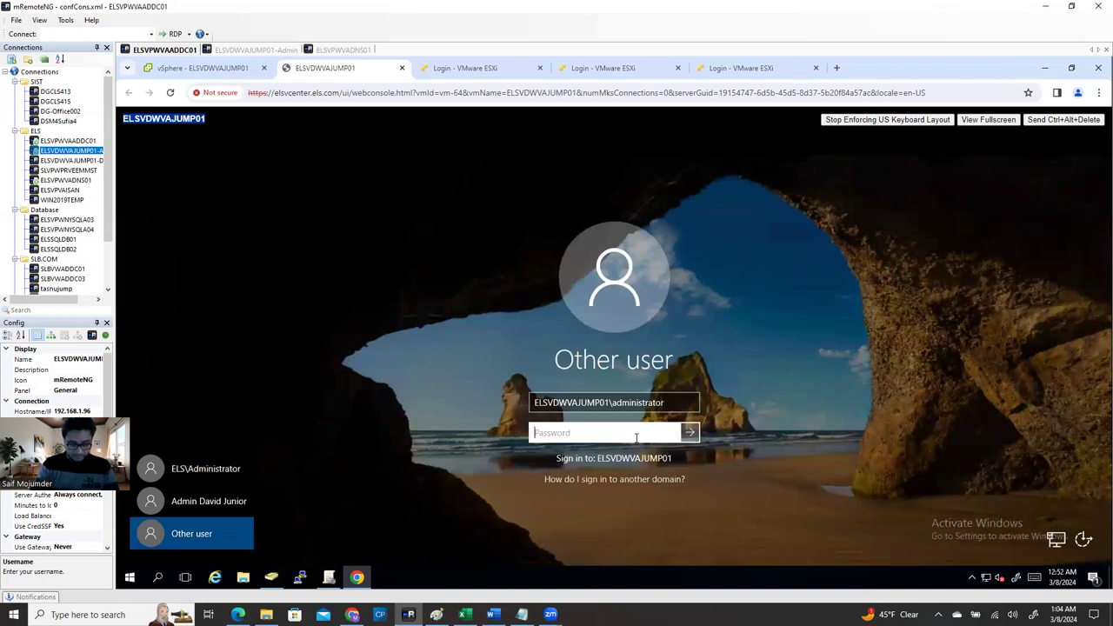
# Step: Enter the local administrator password, verify it with the reveal icon, and sign in
pyautogui.write('••')
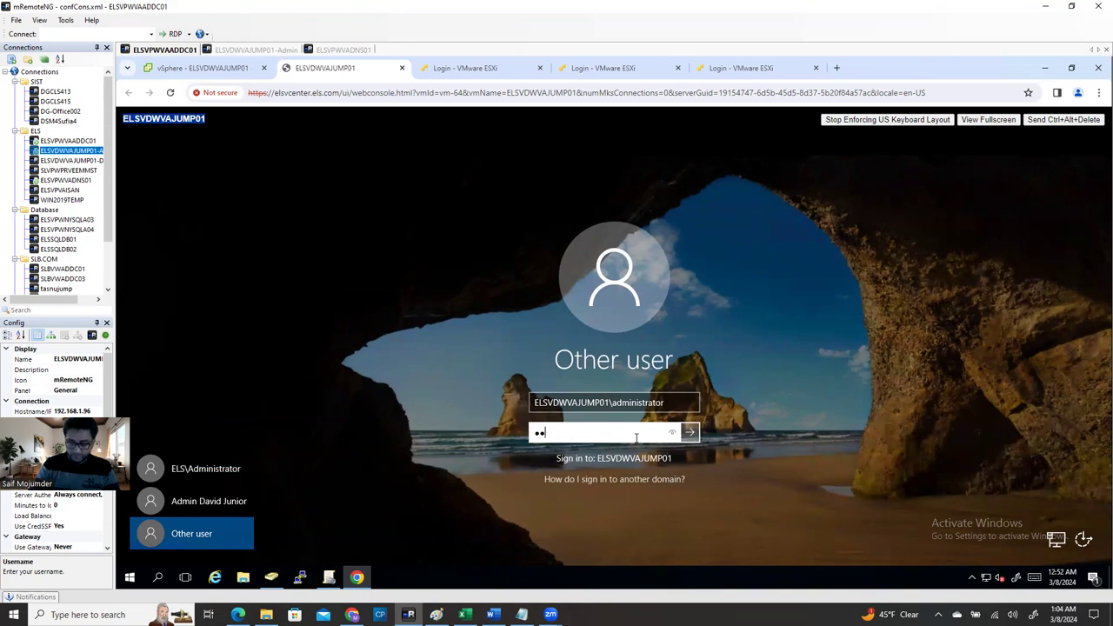
pyautogui.press('BackSpace')
pyautogui.press('BackSpace')
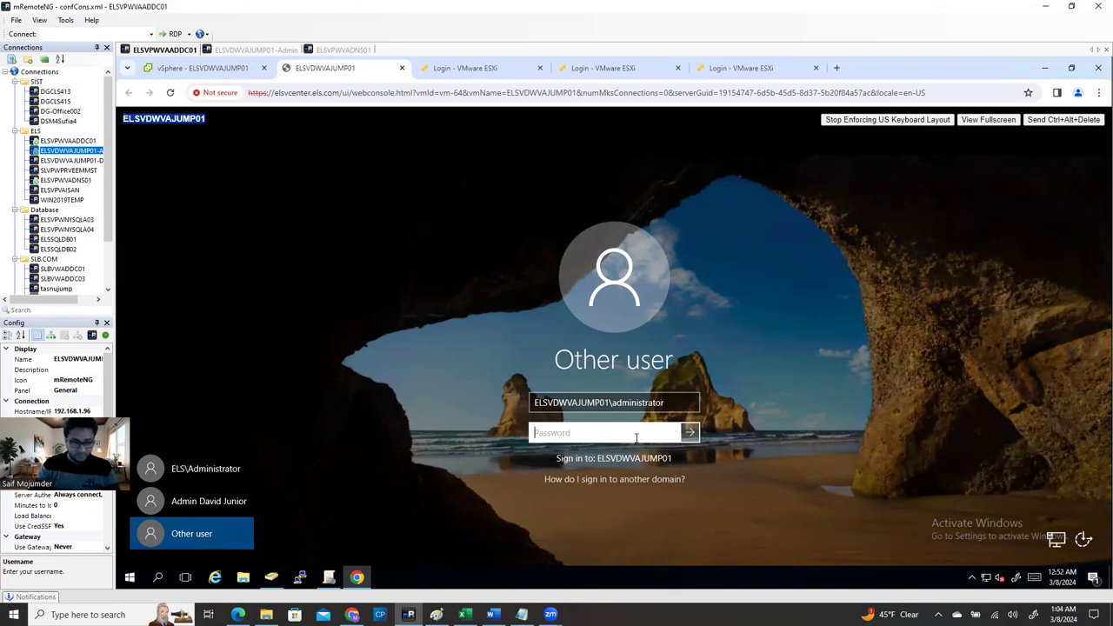
pyautogui.write('•••••••••••')
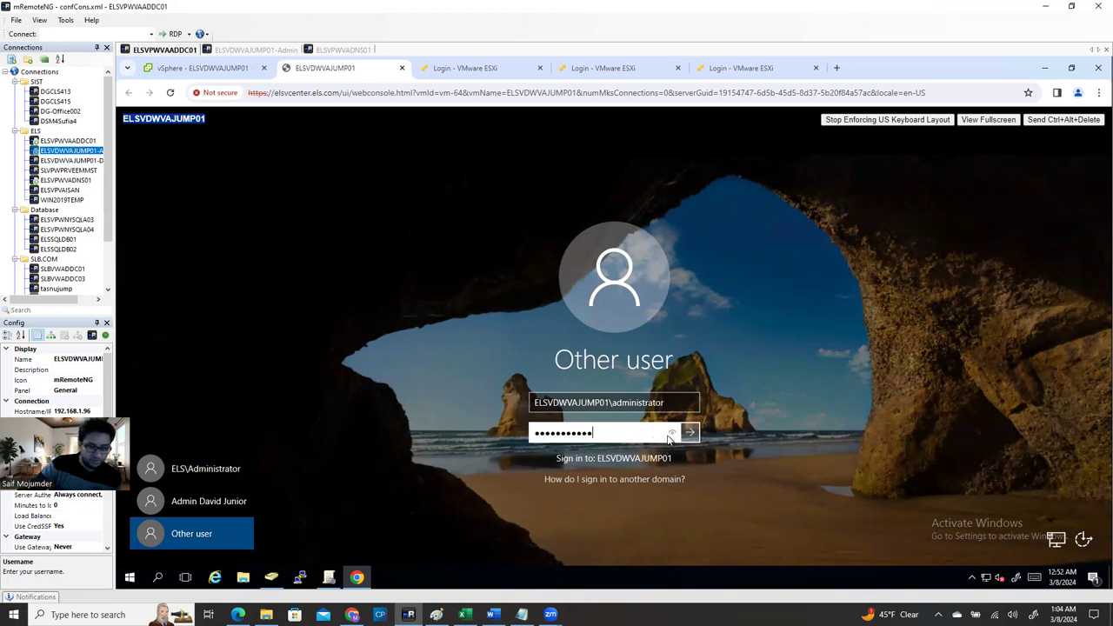
pyautogui.click(671, 434)
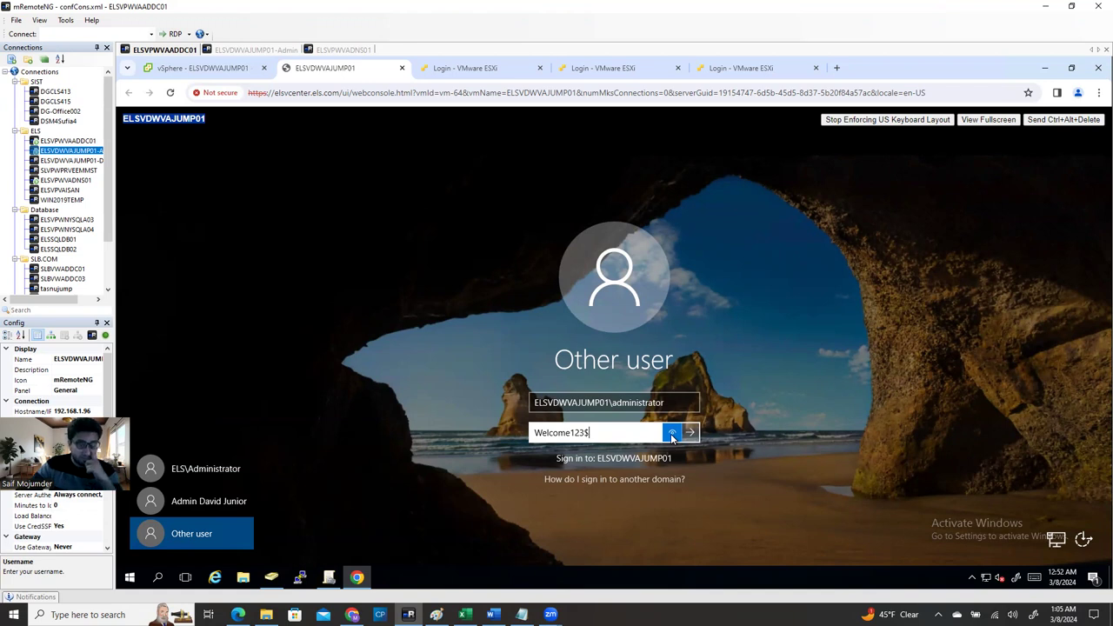
pyautogui.moveTo(672, 438); pyautogui.dragTo(693, 437)
pyautogui.click(693, 437)
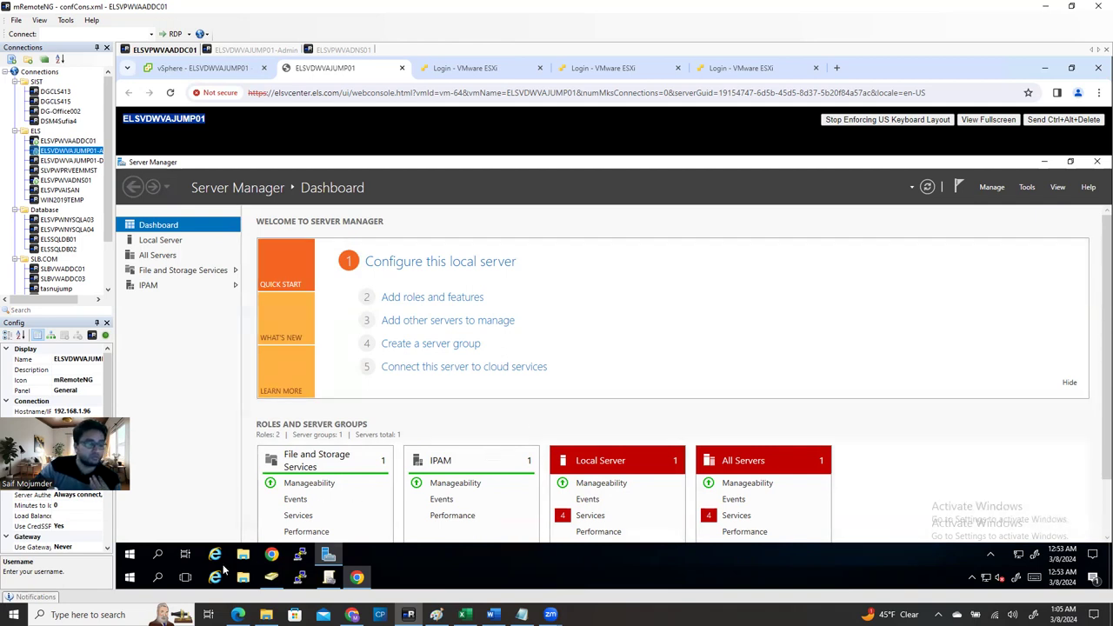
# Step: Inspect the built-in Administrator under Local Users and Groups > Users, then close Computer Management and Server Manager
pyautogui.click(158, 555)
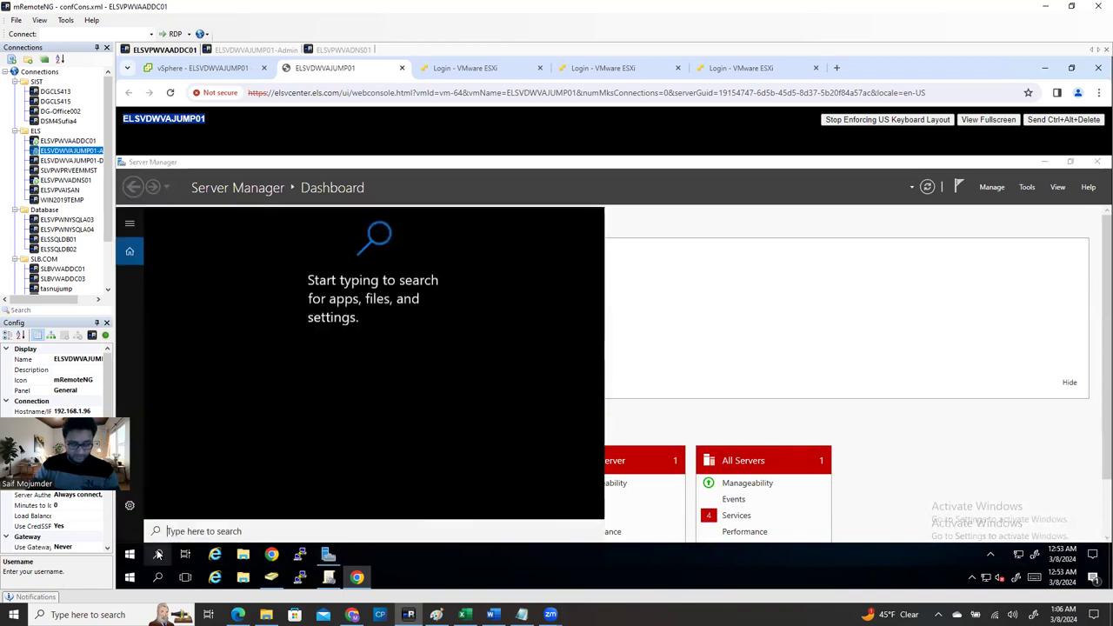
pyautogui.write('computer')
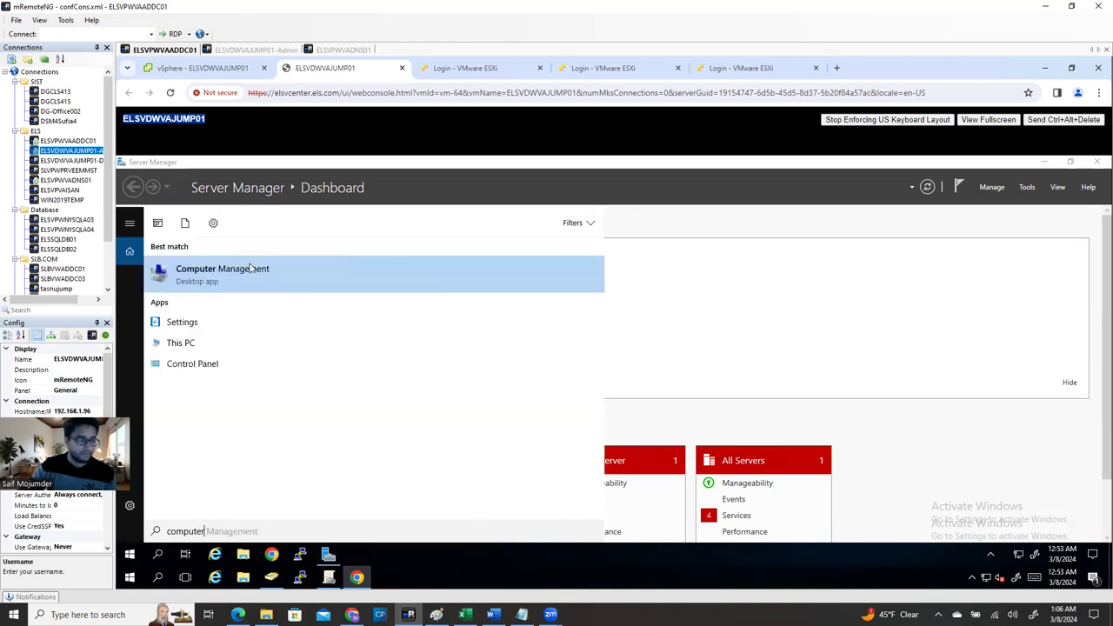
pyautogui.click(410, 292)
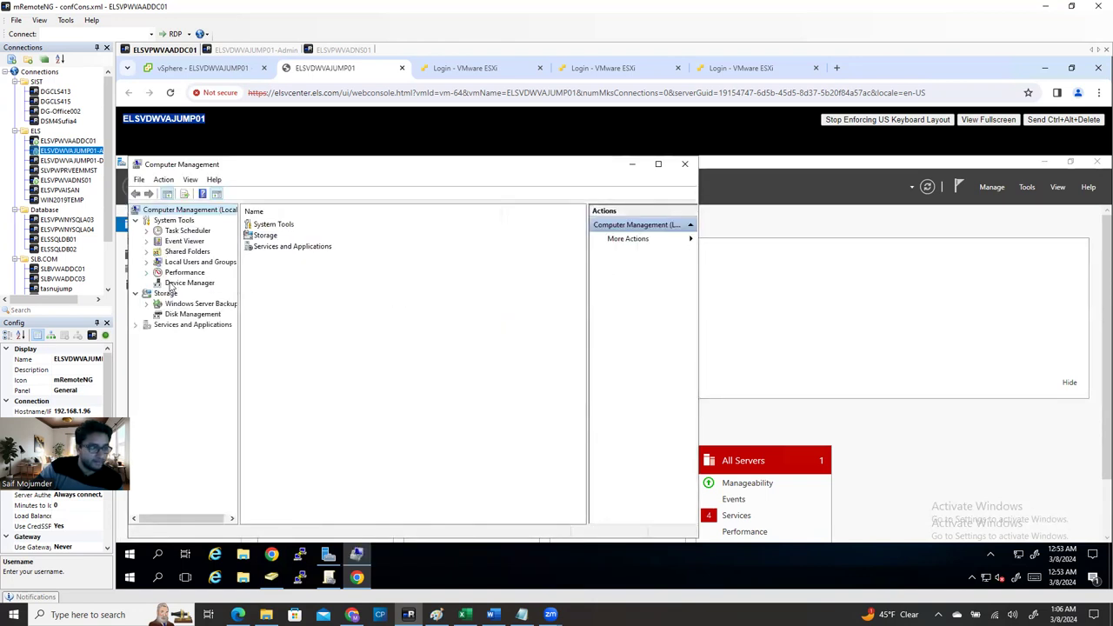
pyautogui.doubleClick(187, 261)
pyautogui.click(183, 272)
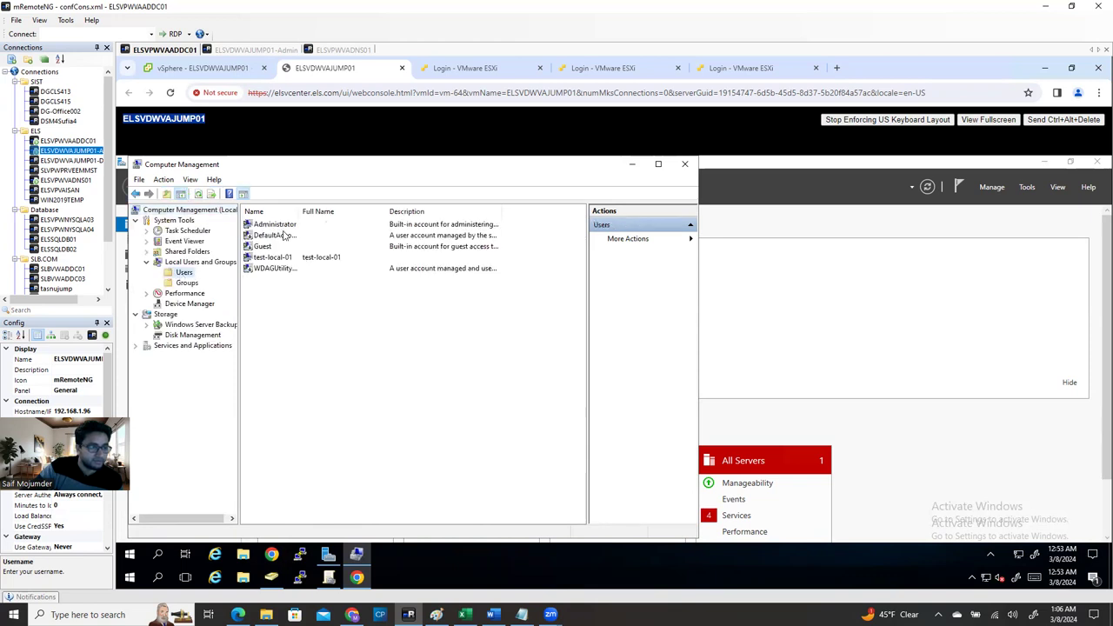
pyautogui.click(297, 228)
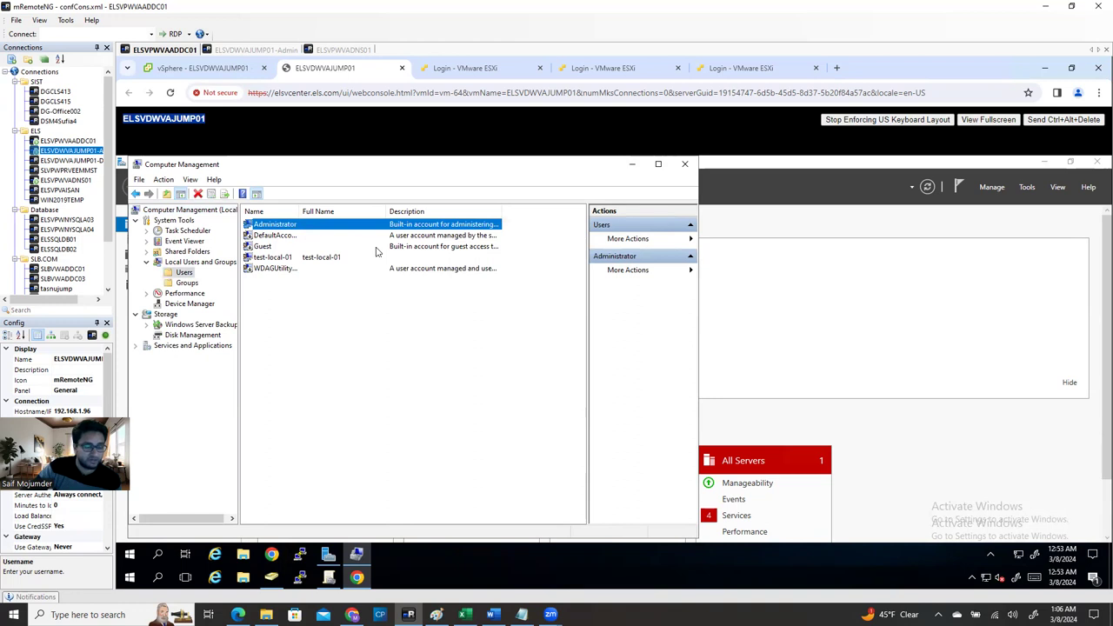
pyautogui.click(685, 163)
pyautogui.click(1096, 163)
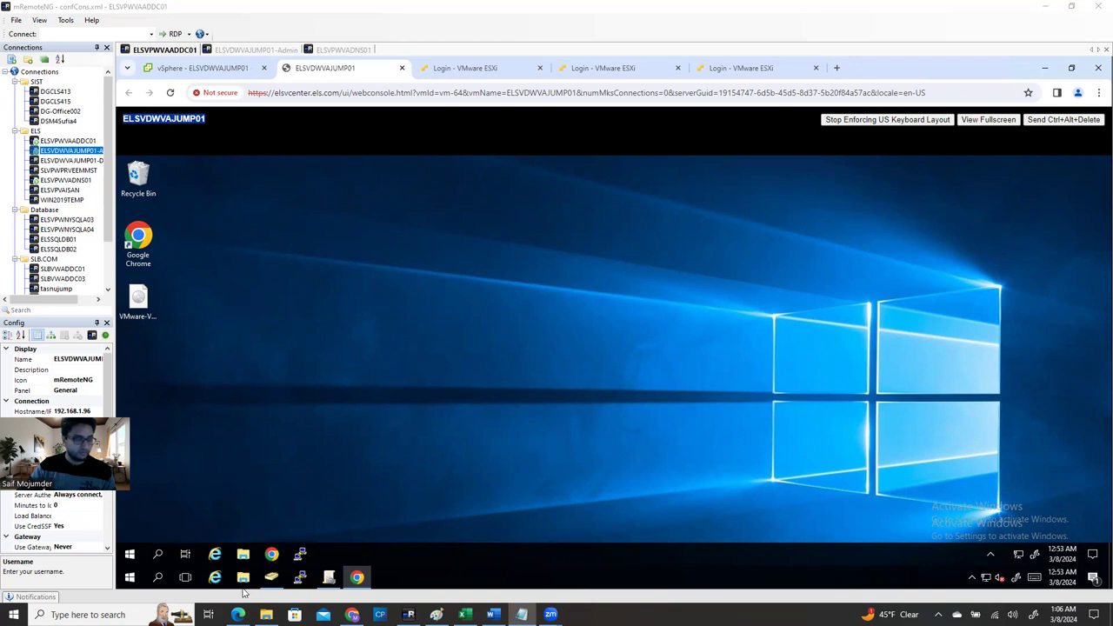
# Step: Minimize the browser, Active Directory and Group Policy Management windows to reach the RDP desktop
pyautogui.click(104, 614)
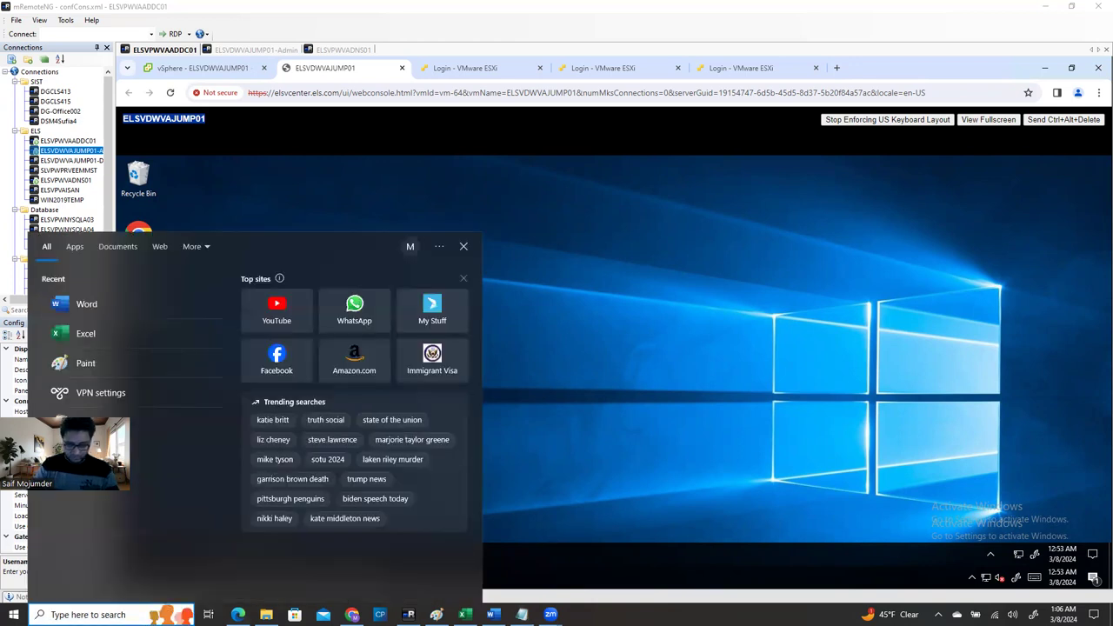
pyautogui.write('note')
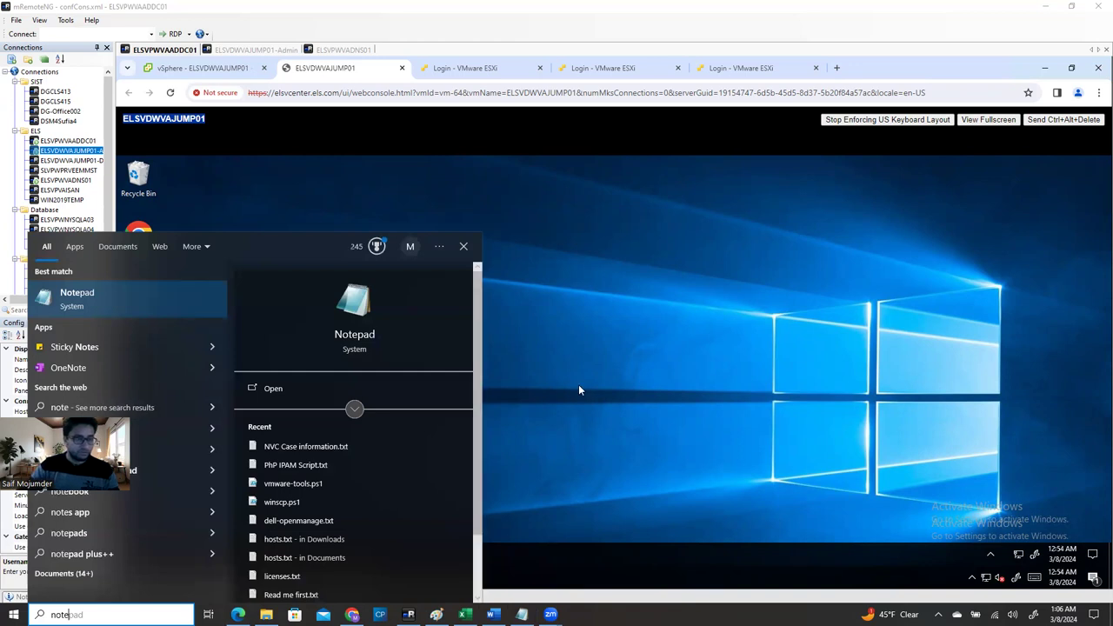
pyautogui.click(599, 288)
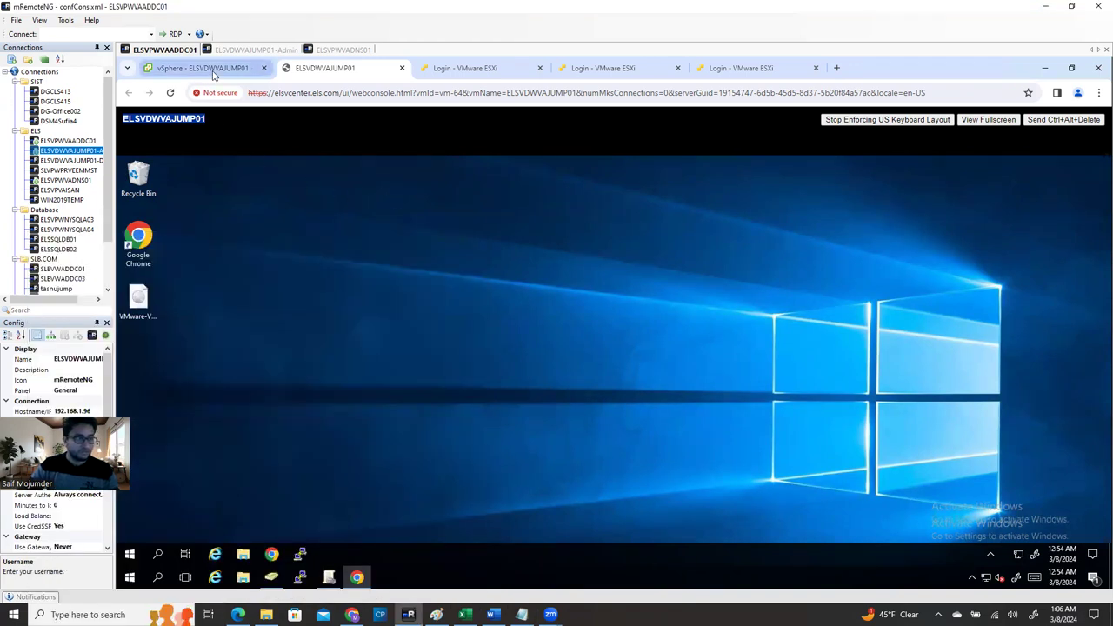
pyautogui.click(1043, 74)
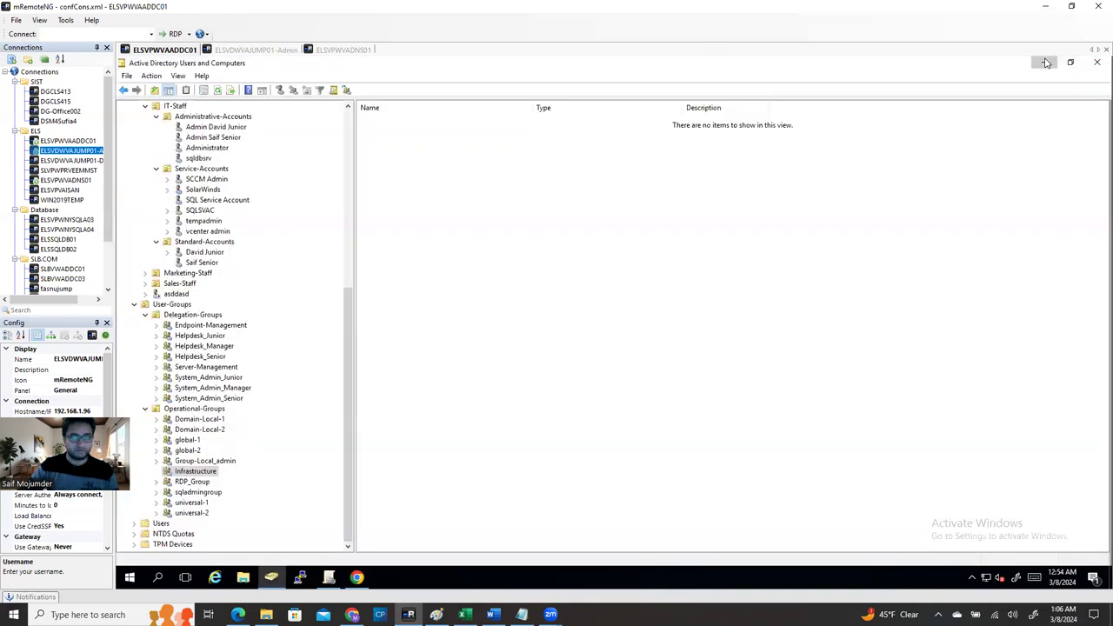
pyautogui.click(1043, 67)
pyautogui.click(1044, 68)
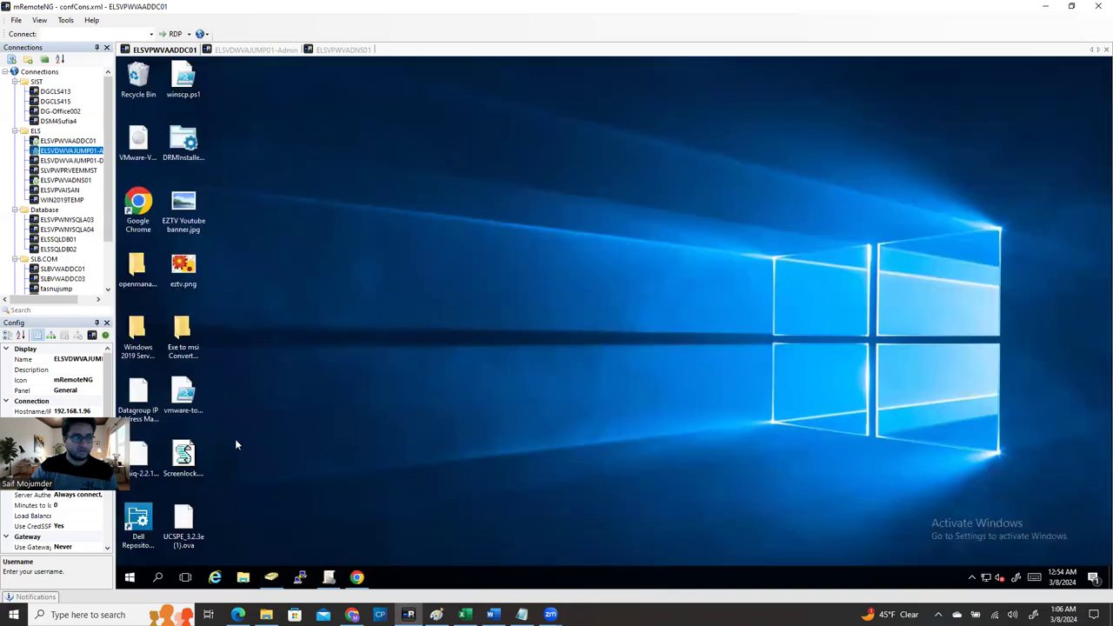
# Step: Open Notepad and paste the net user command setting the testlogon account's new password
pyautogui.click(139, 579)
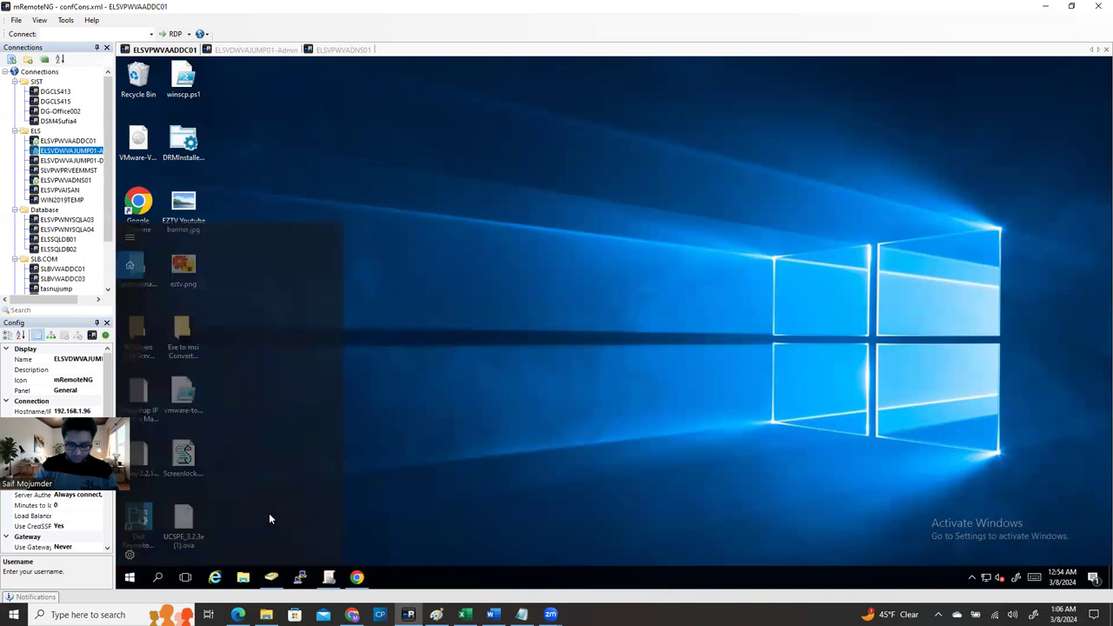
pyautogui.write('n')
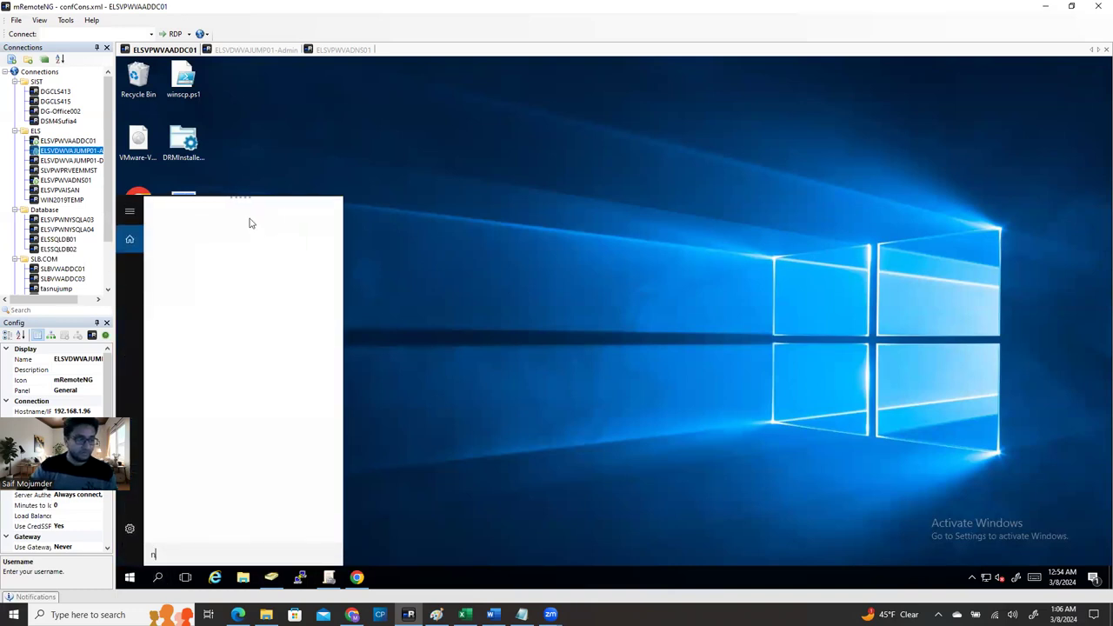
pyautogui.write('ote')
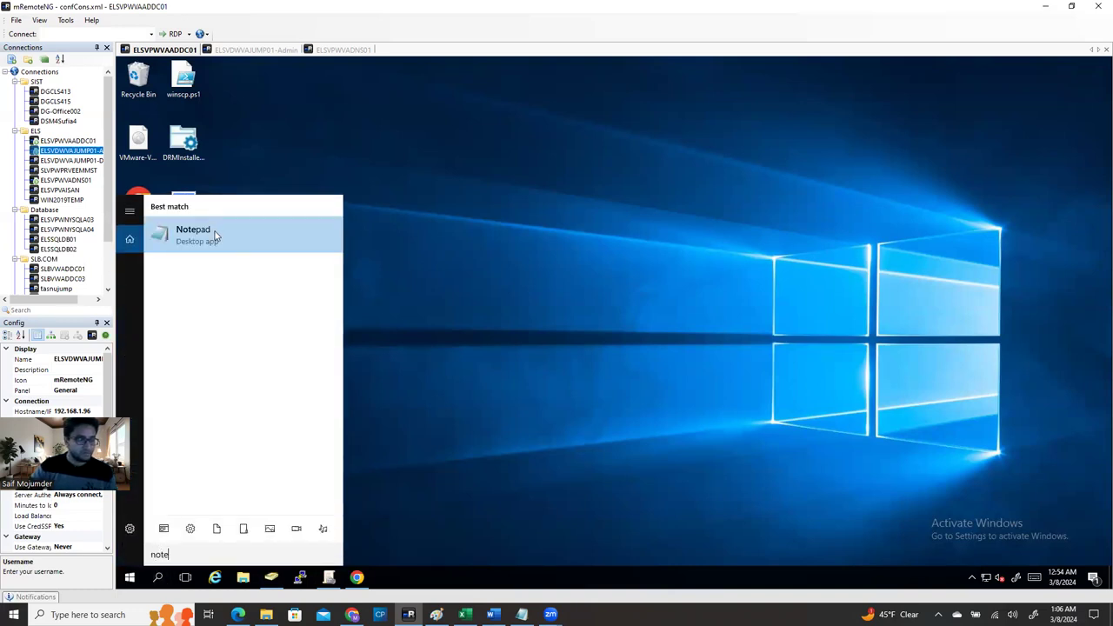
pyautogui.click(214, 231)
pyautogui.hotkey('ctrl', 'v')
pyautogui.moveTo(330, 75); pyautogui.dragTo(506, 135)
pyautogui.moveTo(500, 113); pyautogui.dragTo(492, 100)
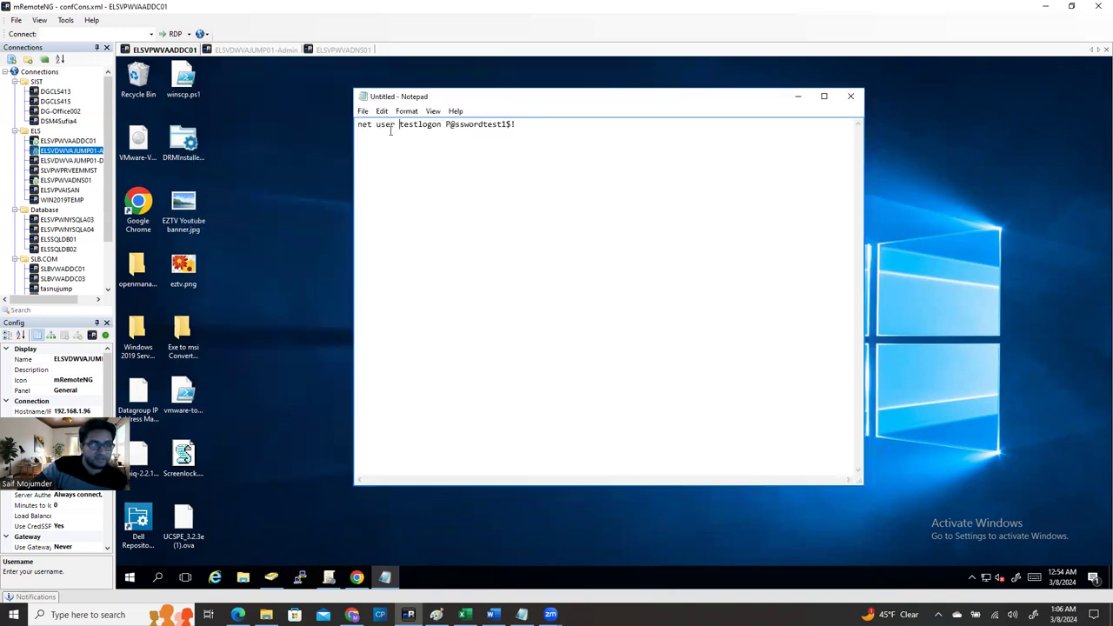
pyautogui.moveTo(443, 124); pyautogui.dragTo(400, 125)
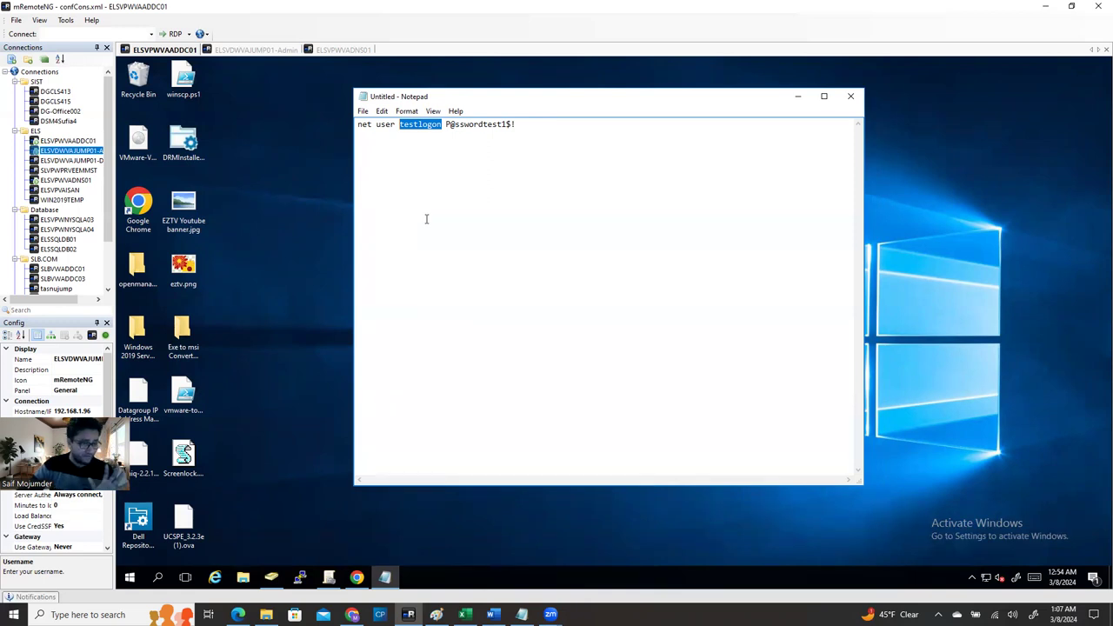
pyautogui.click(517, 128)
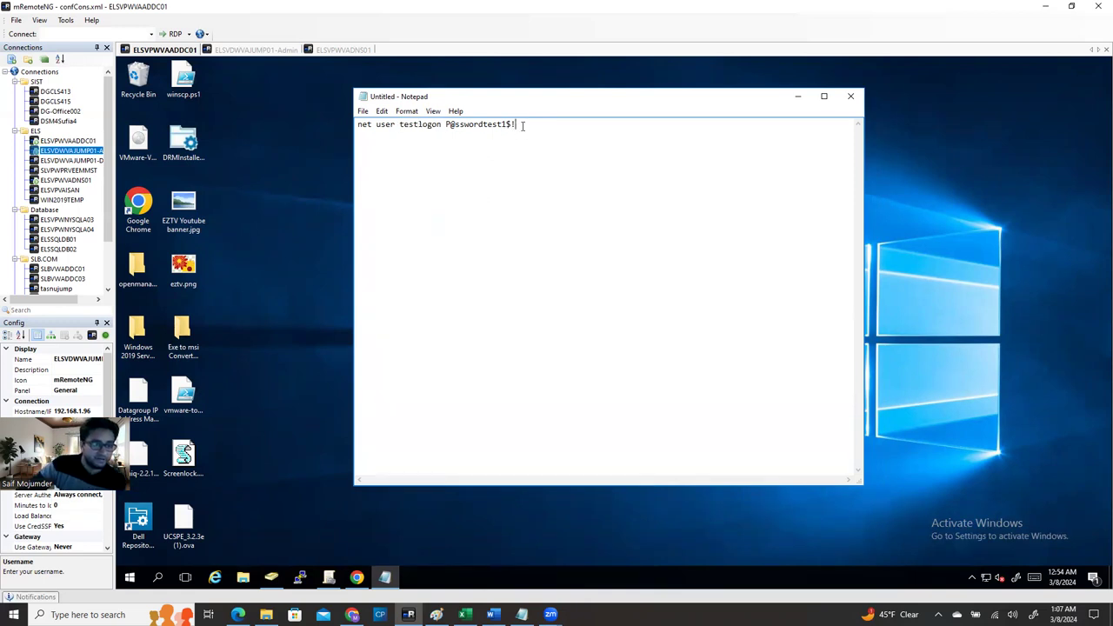
pyautogui.moveTo(522, 124); pyautogui.dragTo(447, 120)
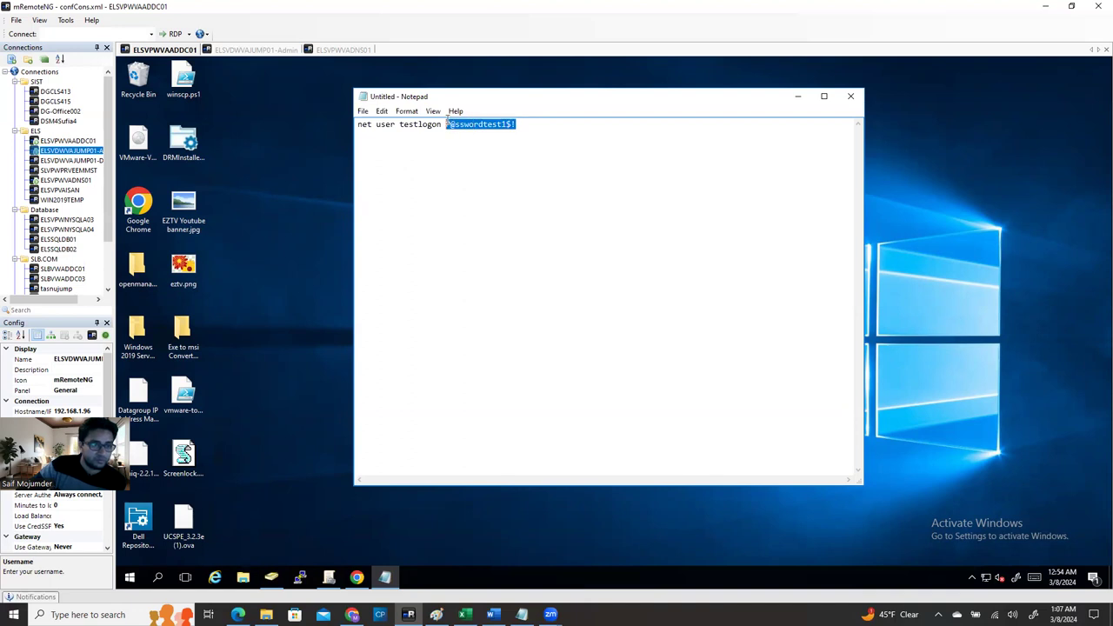
pyautogui.click(473, 178)
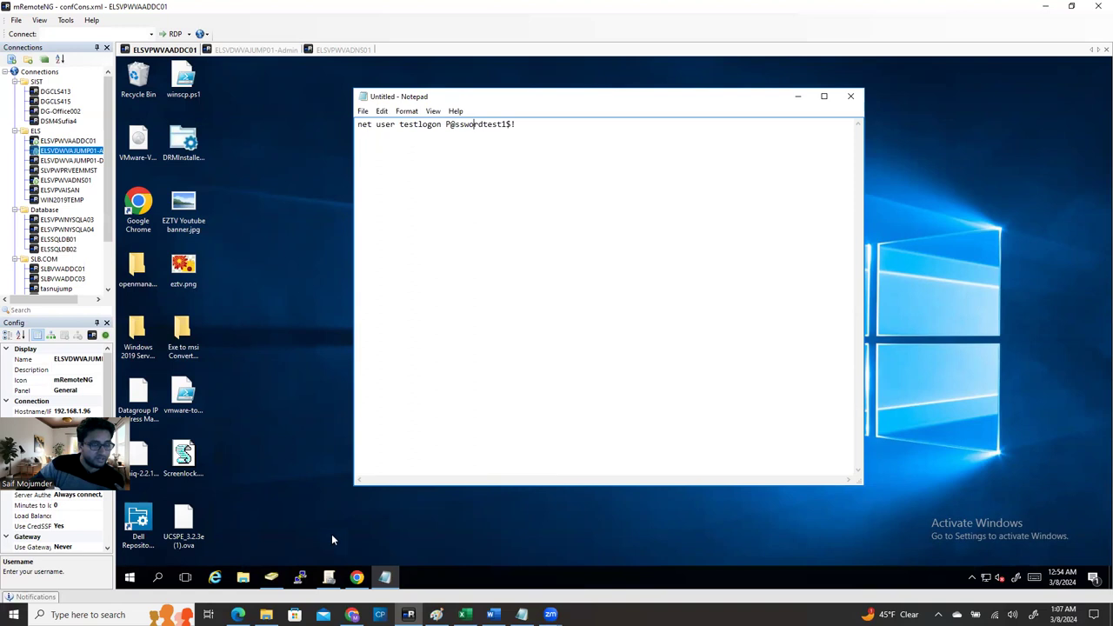
pyautogui.click(357, 577)
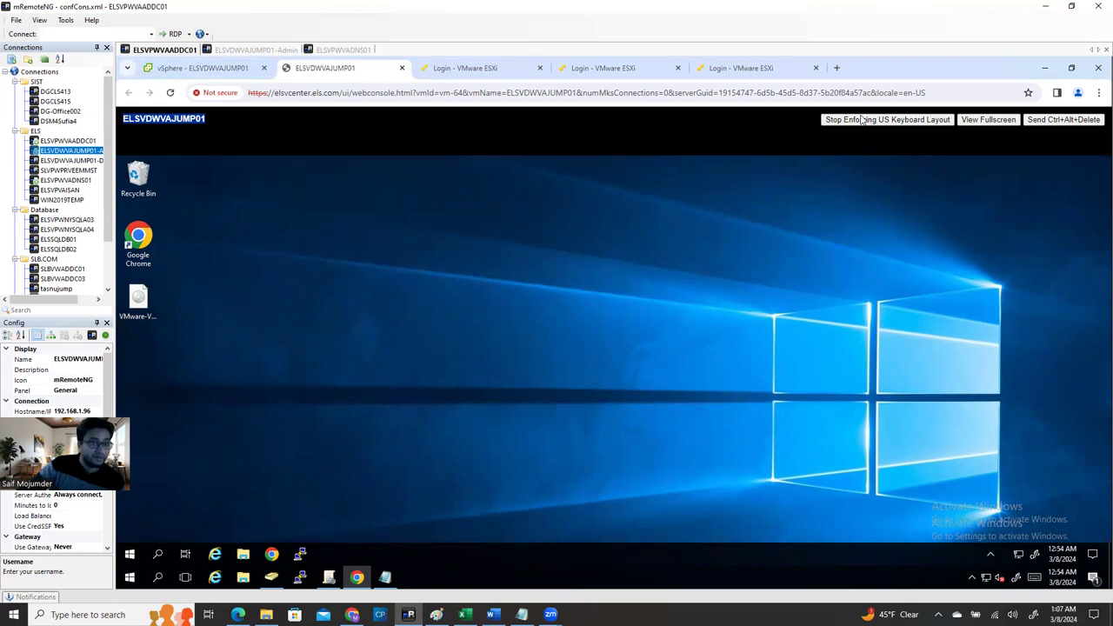
pyautogui.click(1042, 67)
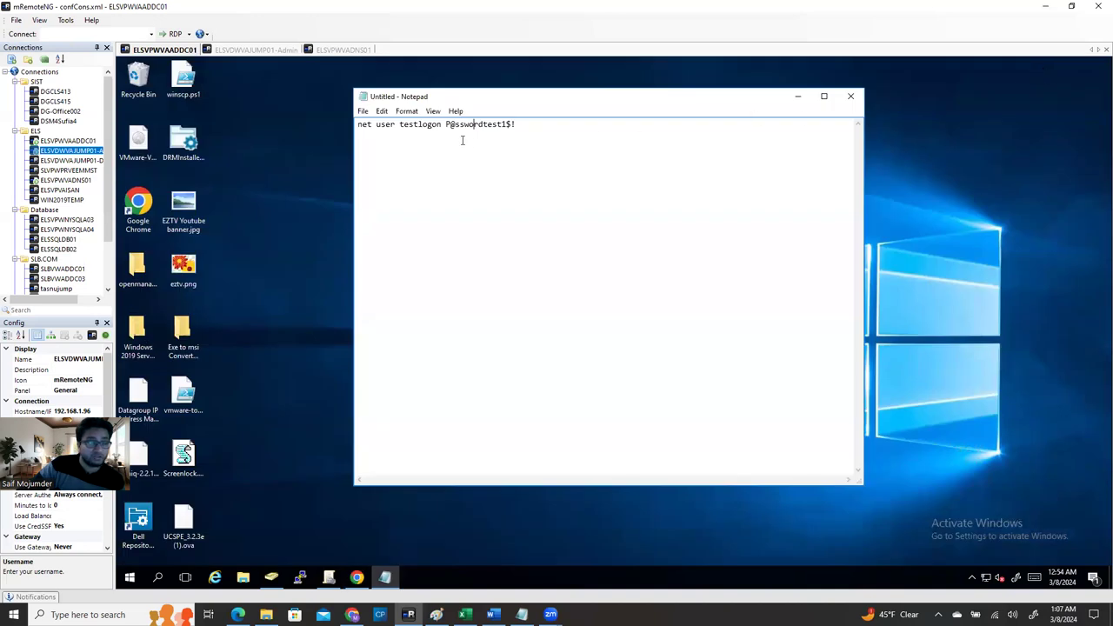
pyautogui.moveTo(443, 126); pyautogui.dragTo(399, 126)
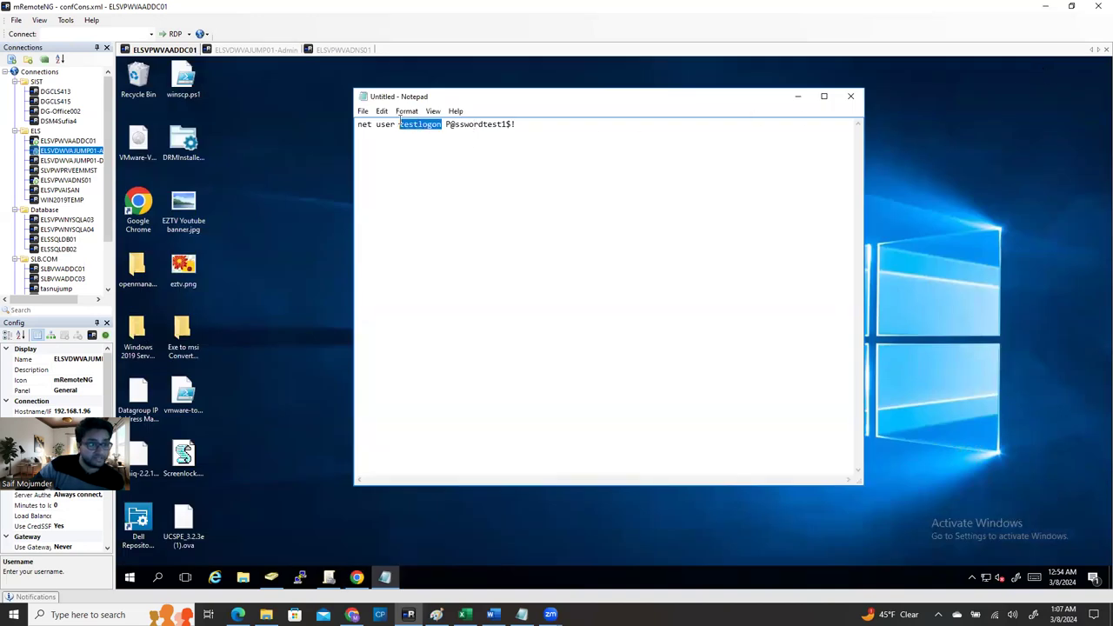
pyautogui.click(469, 161)
pyautogui.moveTo(521, 123); pyautogui.dragTo(444, 124)
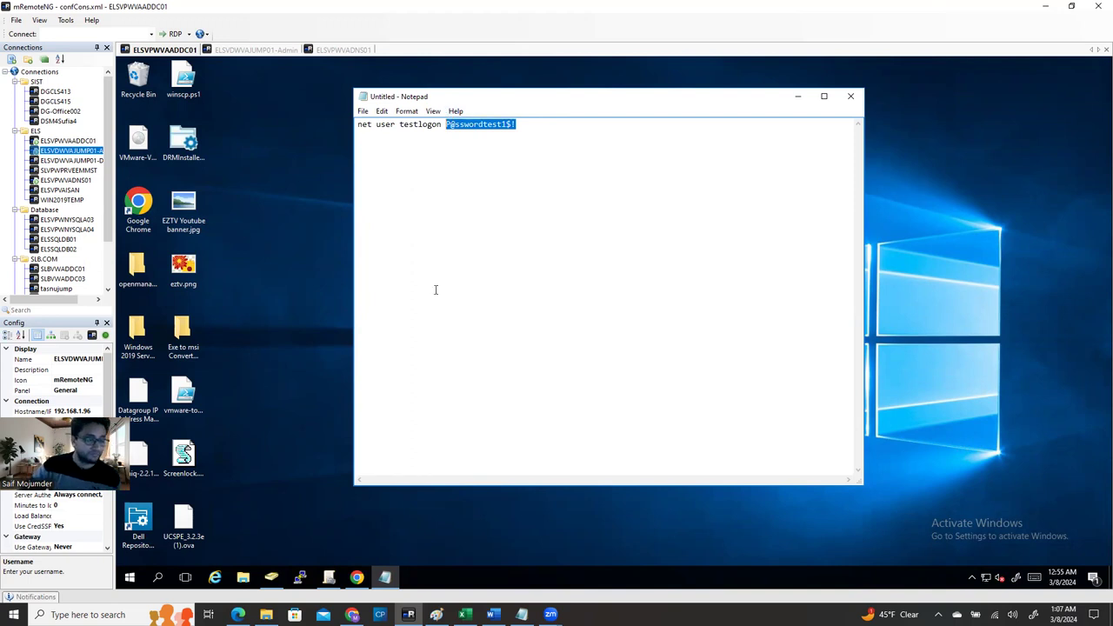
pyautogui.click(329, 578)
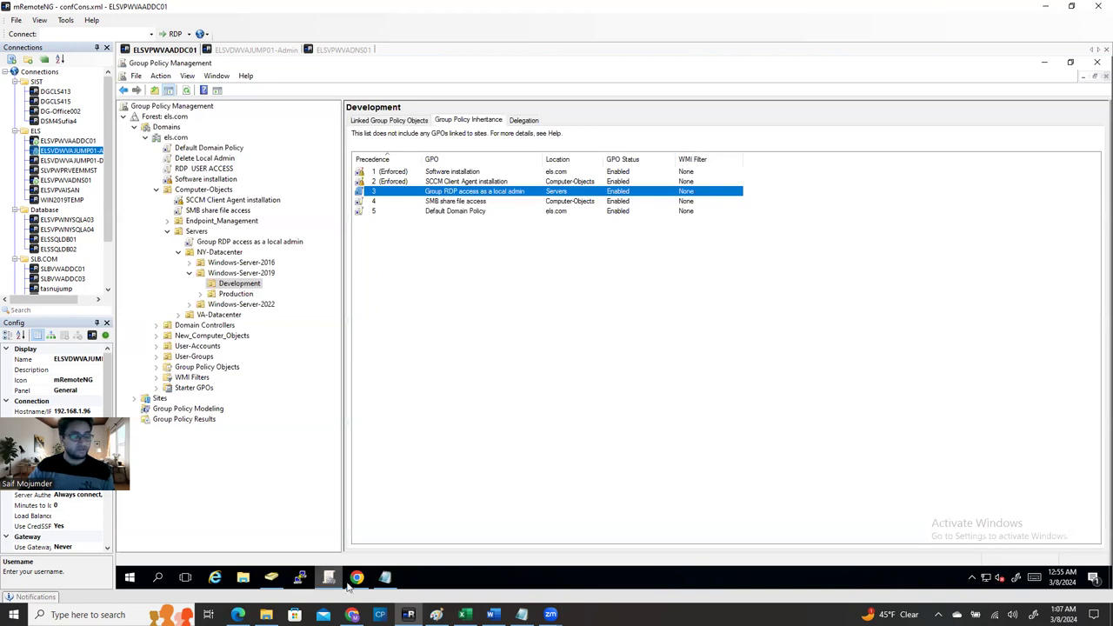
pyautogui.click(385, 578)
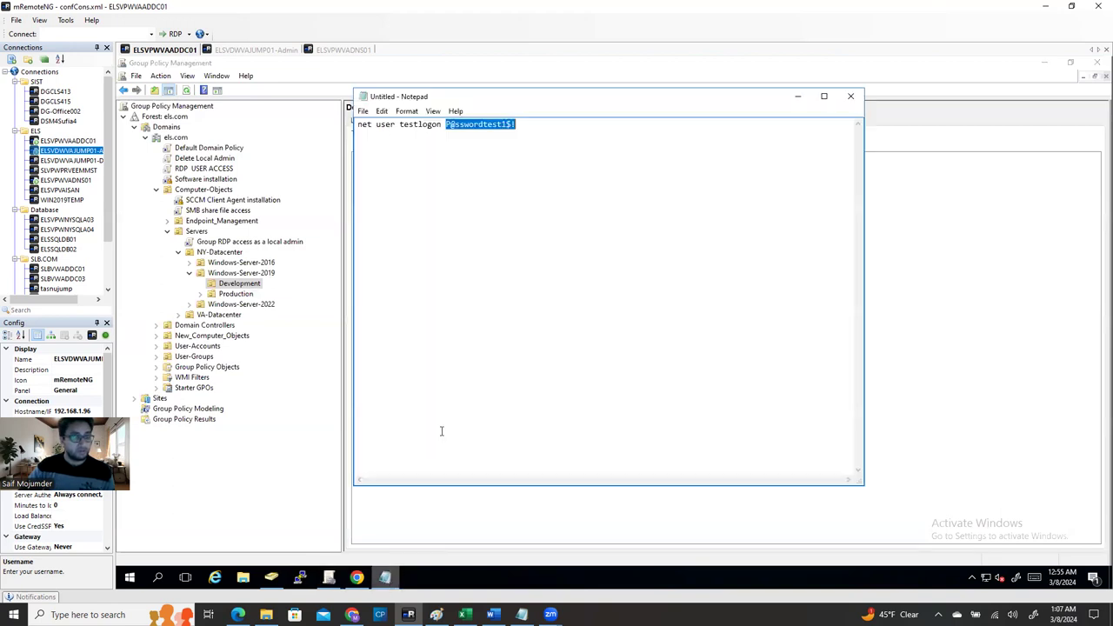
pyautogui.click(545, 180)
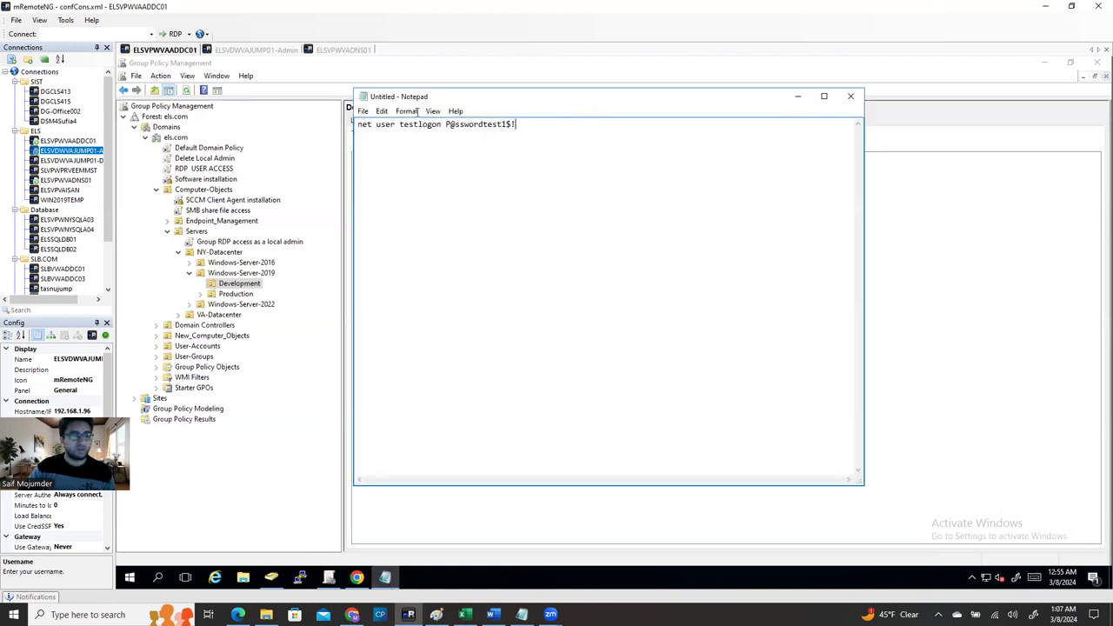
pyautogui.hotkey('ctrl', 'a')
pyautogui.moveTo(702, 99); pyautogui.dragTo(801, 147)
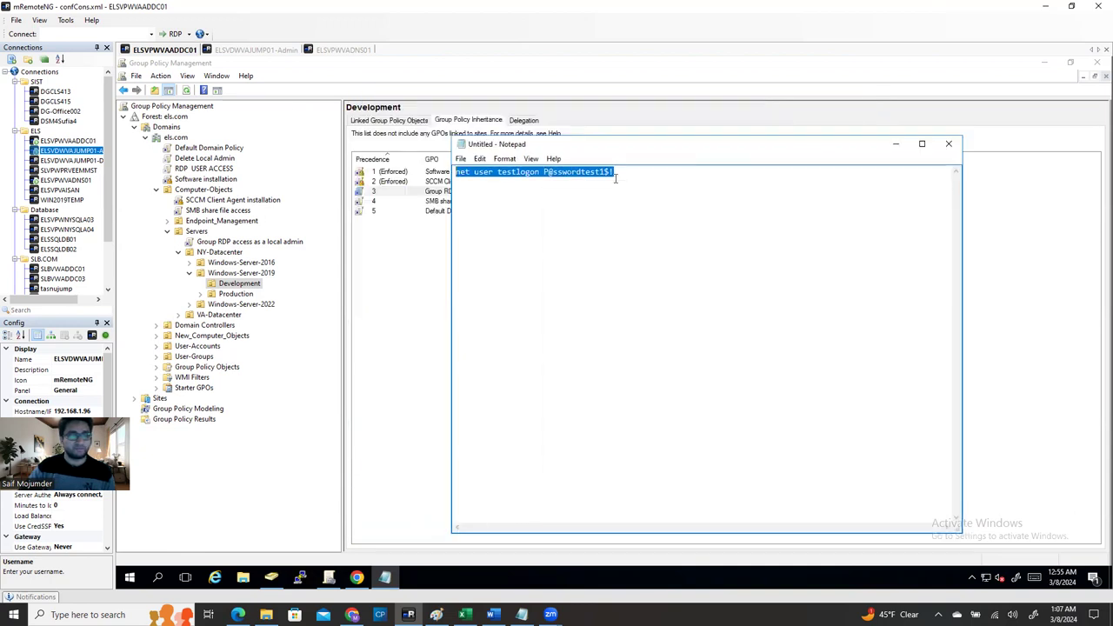
# Step: Minimize Group Policy Management and choose File > Save As for the Notepad note
pyautogui.click(460, 162)
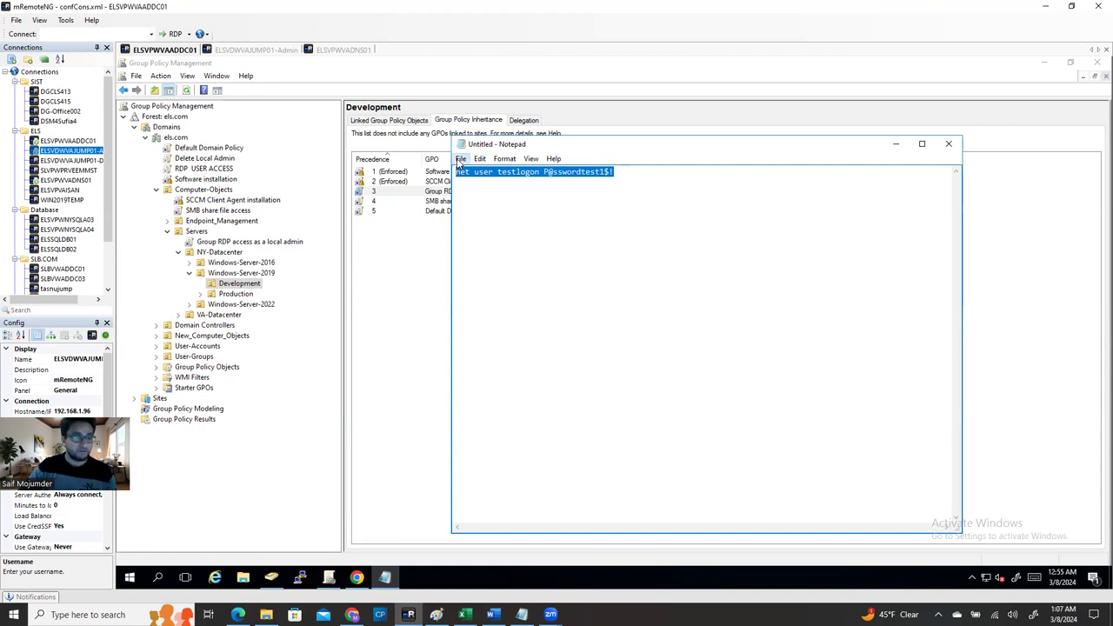
pyautogui.click(1040, 65)
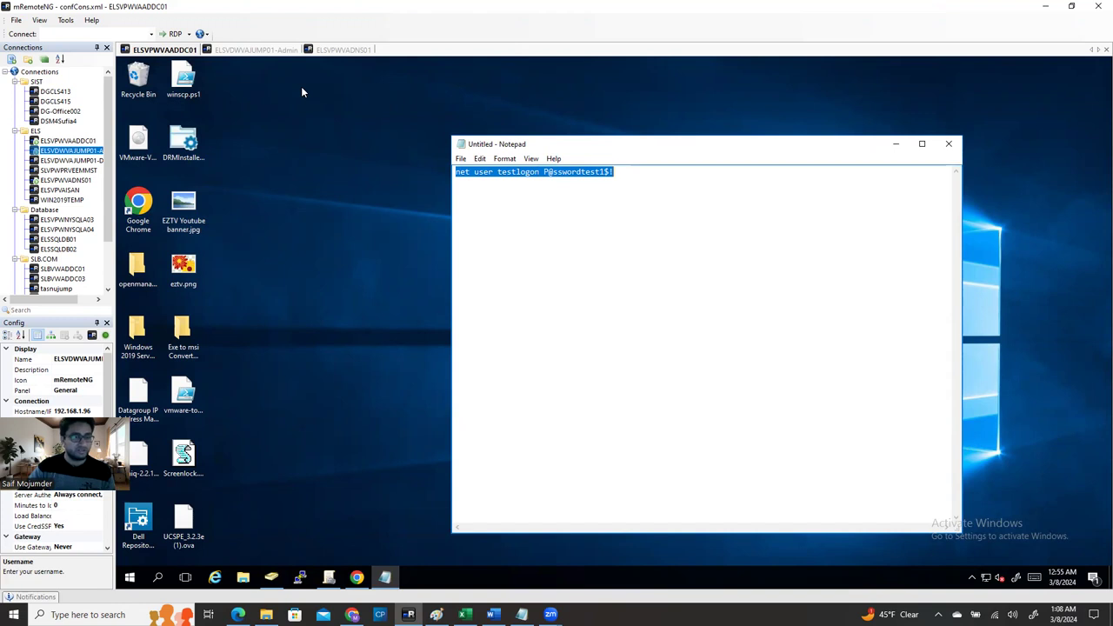
pyautogui.click(461, 159)
pyautogui.click(415, 214)
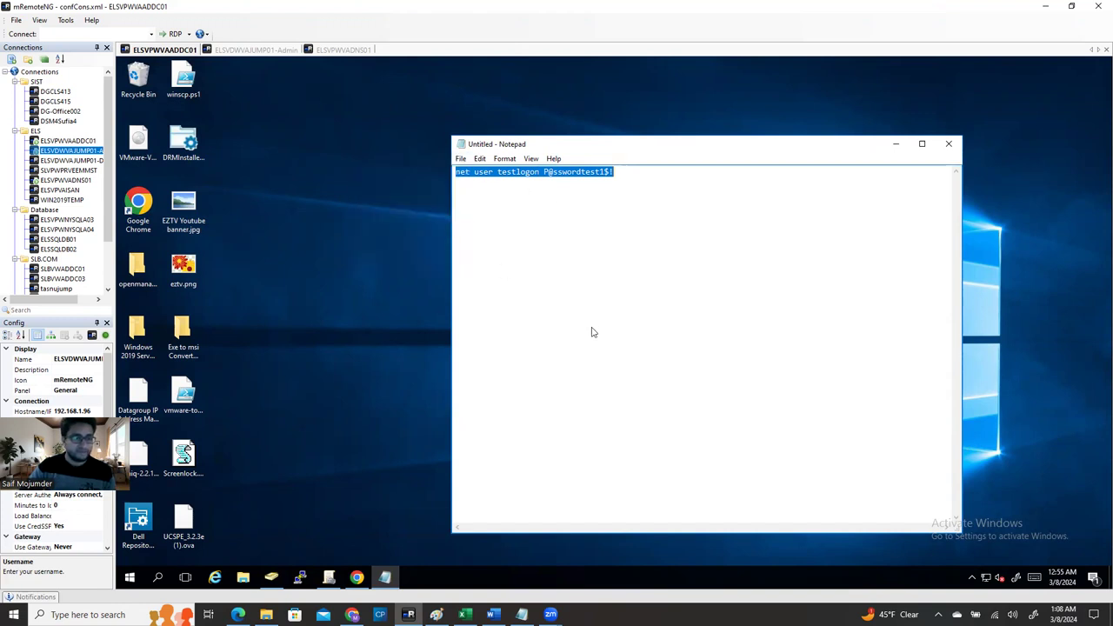
# Step: Save the note to the Desktop as LocalAdminPasswordReset.bat with type All Files (*.*)
pyautogui.click(599, 398)
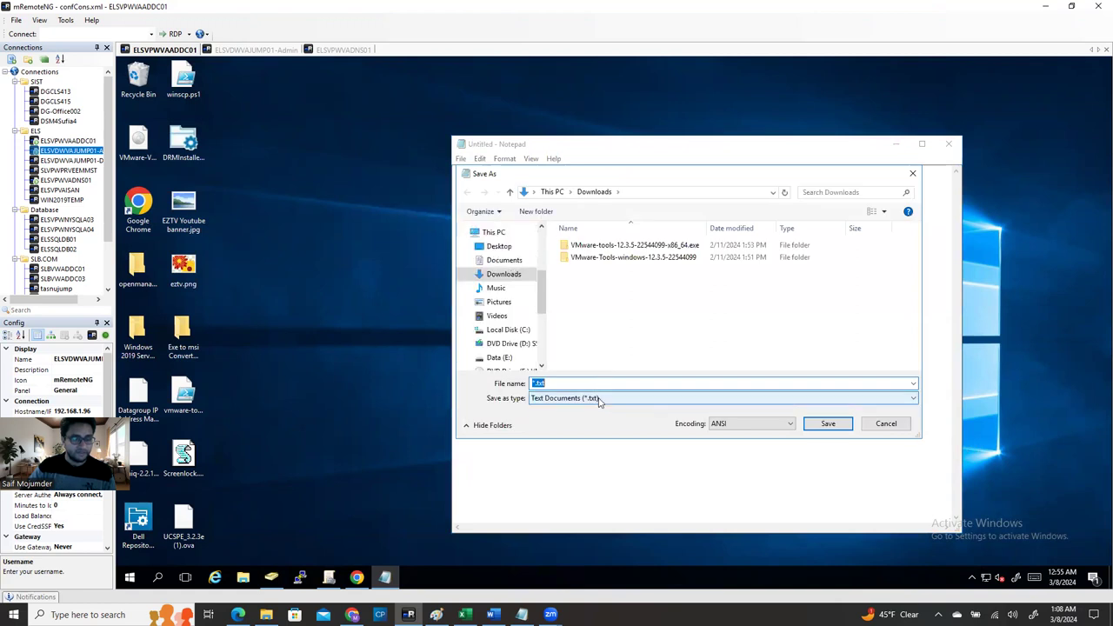
pyautogui.click(587, 421)
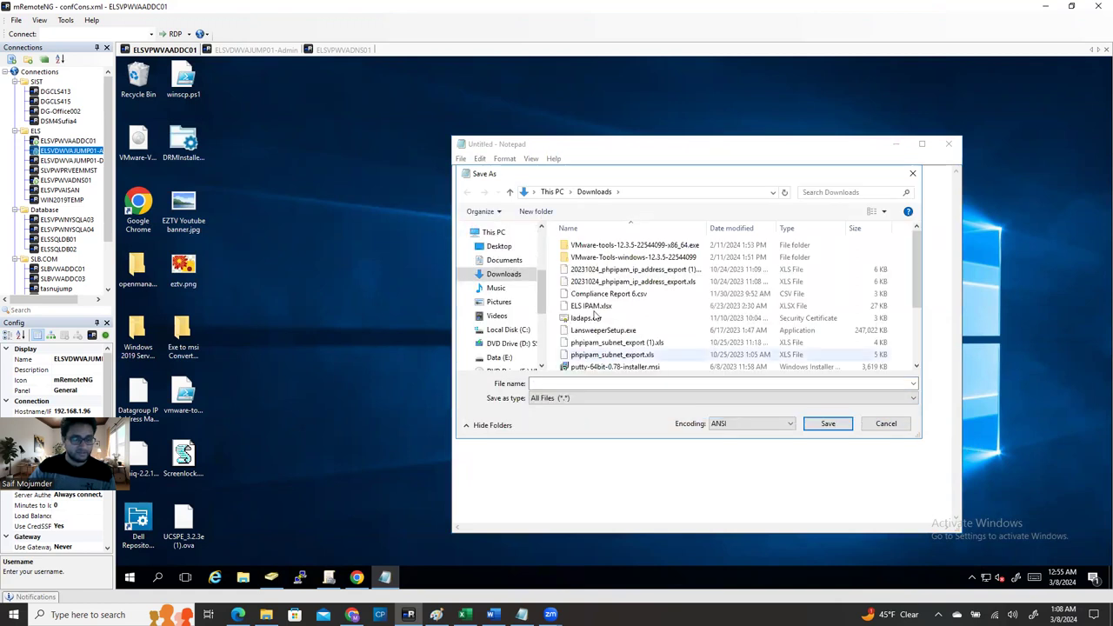
pyautogui.click(499, 248)
pyautogui.click(601, 384)
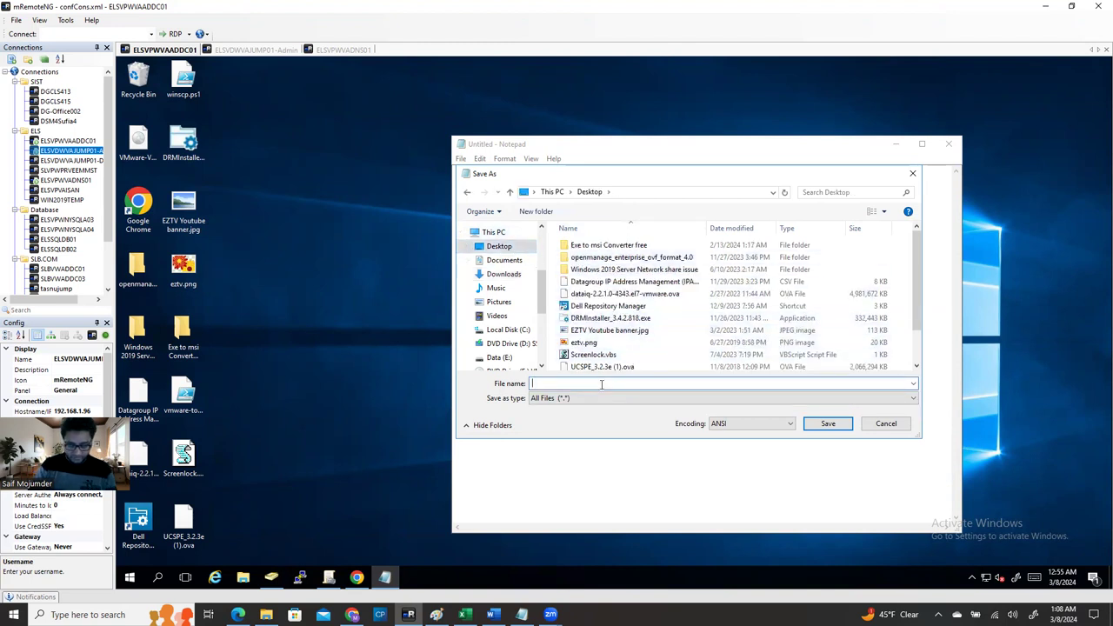
pyautogui.press('BackSpace')
pyautogui.press('BackSpace')
pyautogui.press('BackSpace')
pyautogui.write('LocalAdminPasswo')
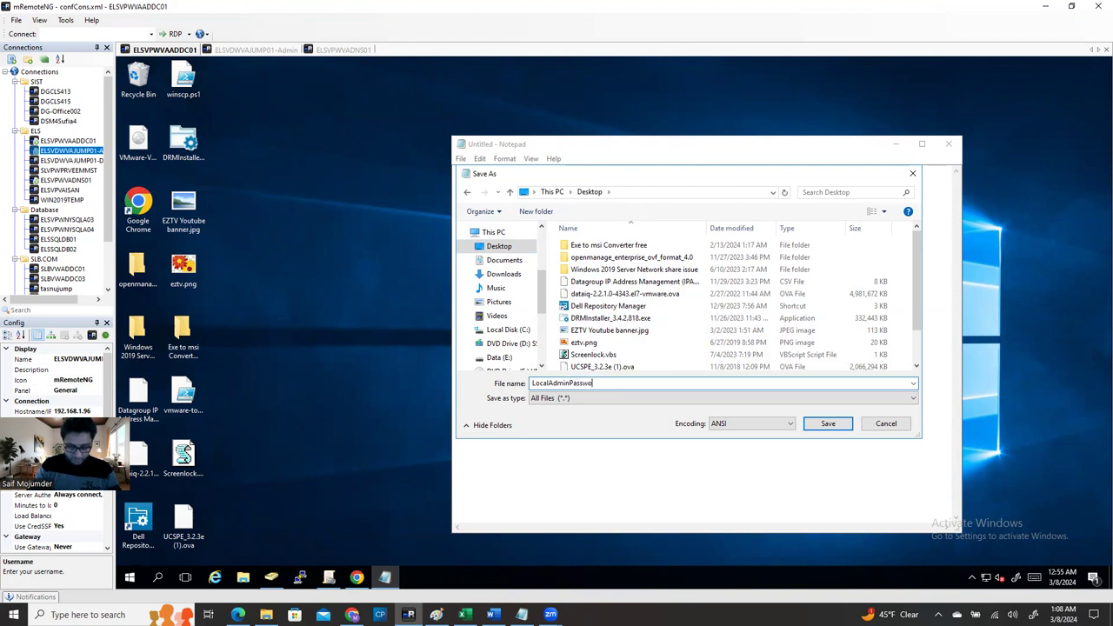
pyautogui.write('rdReset')
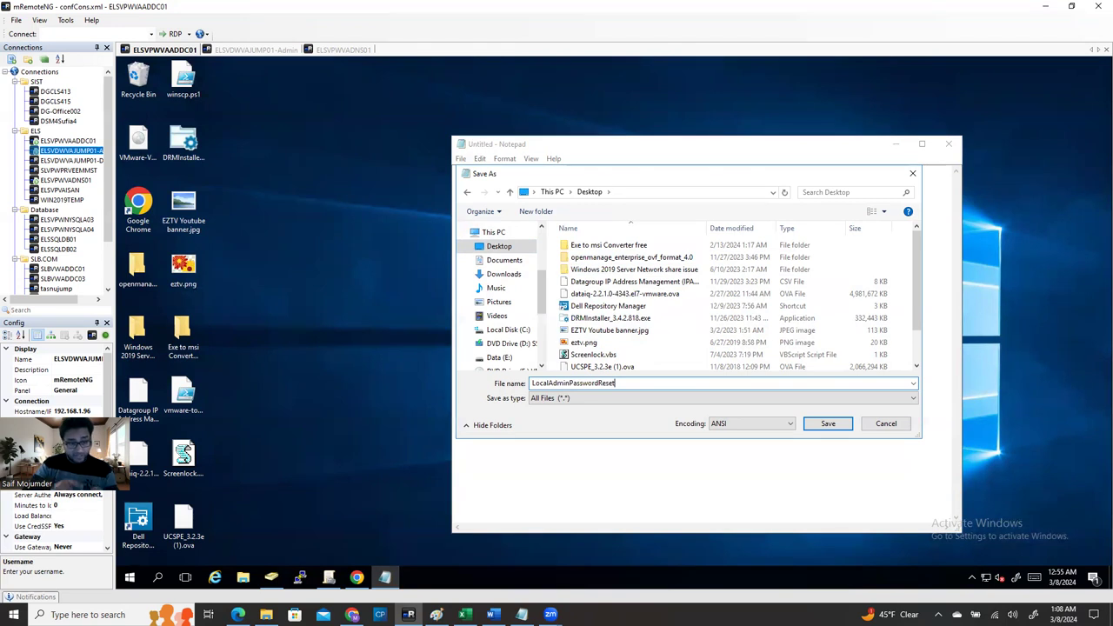
pyautogui.write('.')
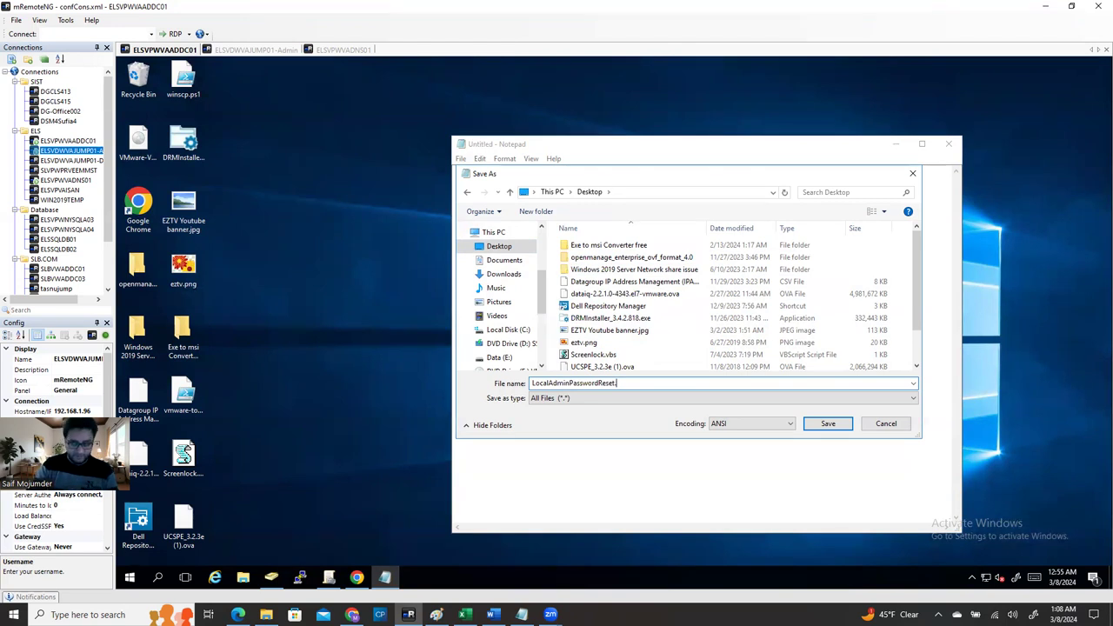
pyautogui.write('bat')
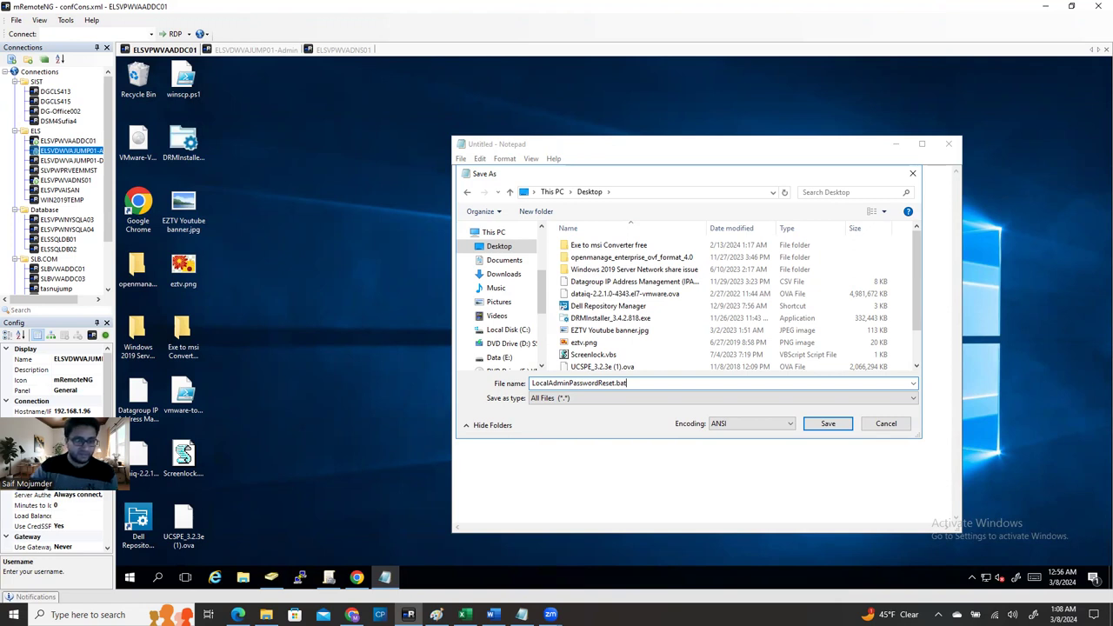
pyautogui.click(826, 426)
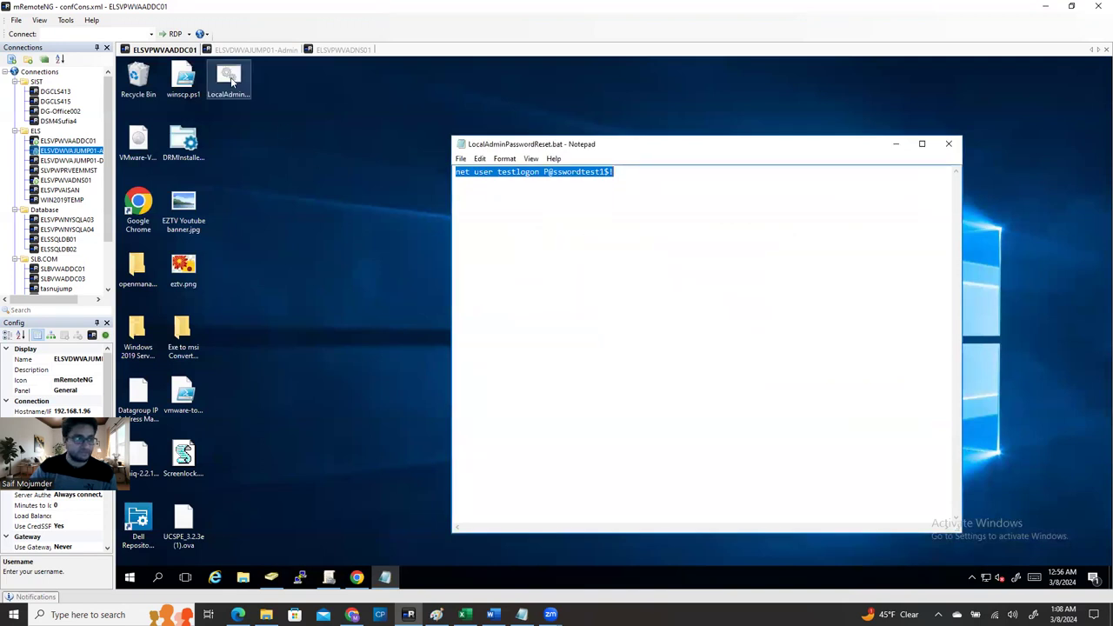
# Step: Close the batch file and create a new GPO named 'Local Admin Password Reset and Renam administrator Policy'
pyautogui.click(950, 145)
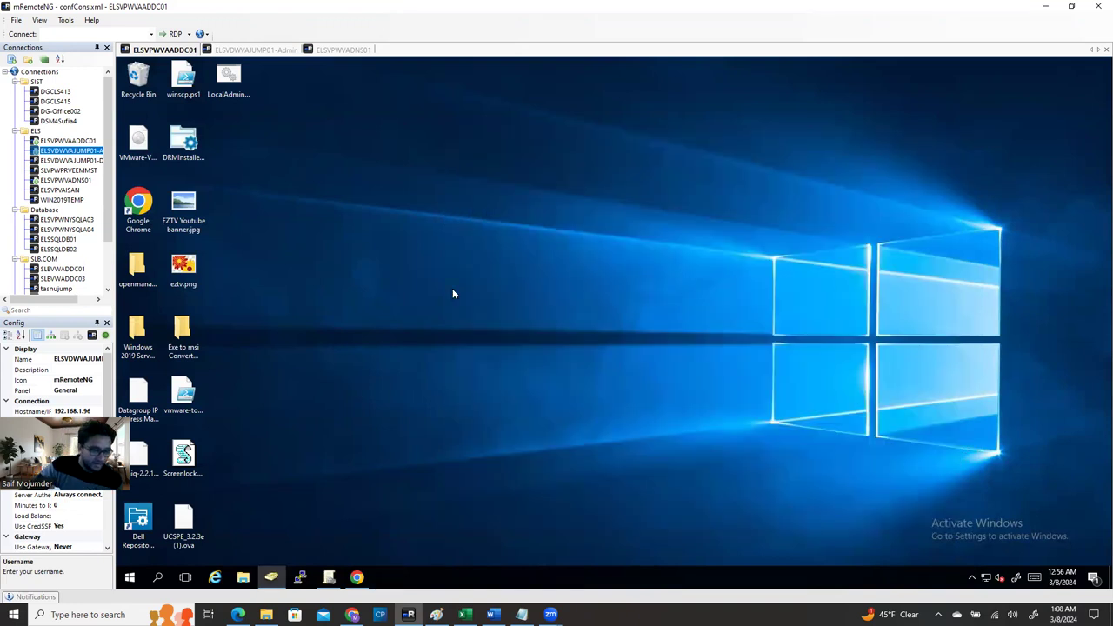
pyautogui.click(328, 578)
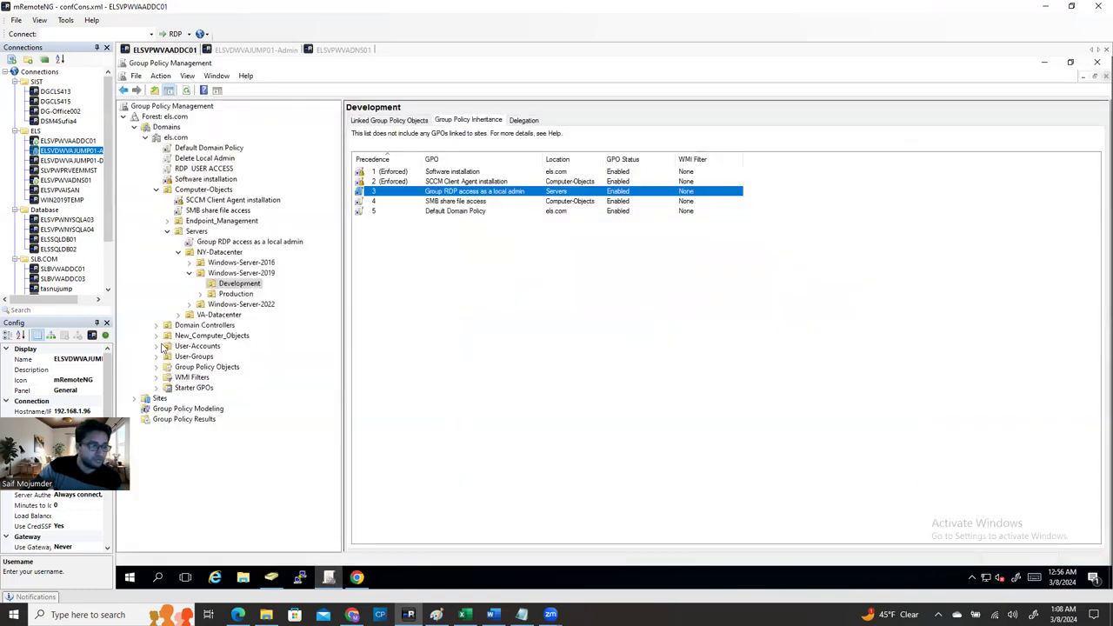
pyautogui.click(156, 367)
pyautogui.rightClick(214, 369)
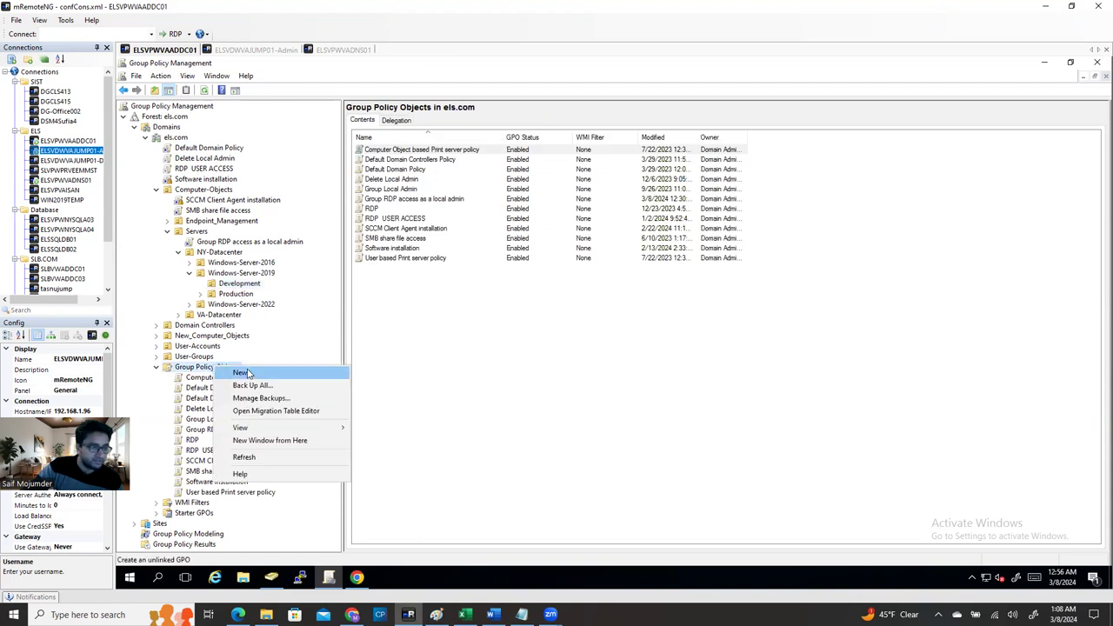
pyautogui.click(296, 373)
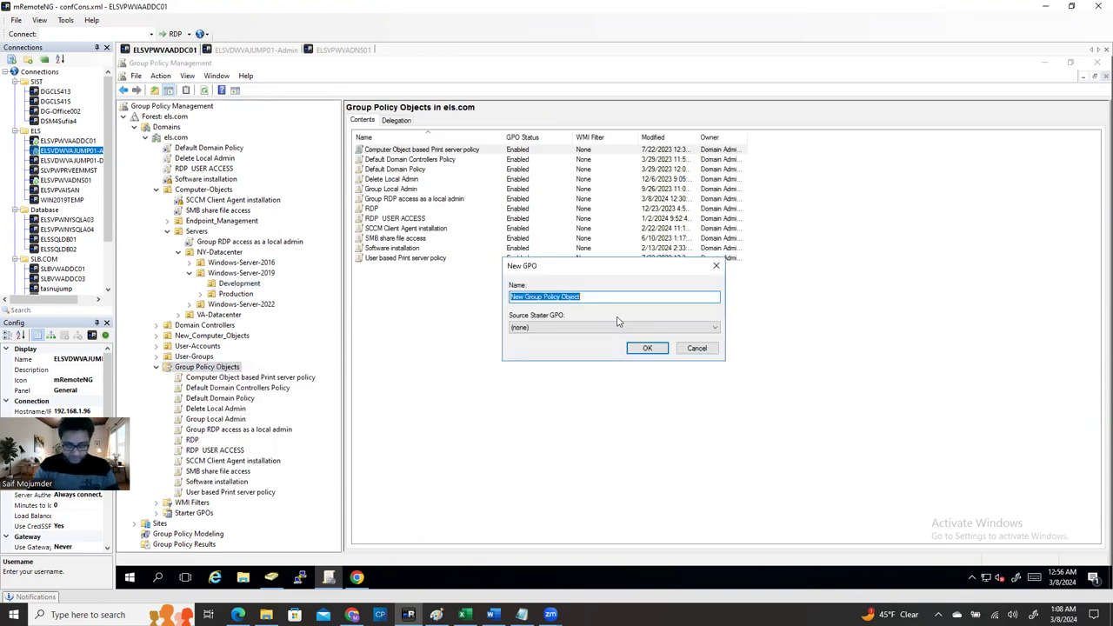
pyautogui.write('Local Admin Password')
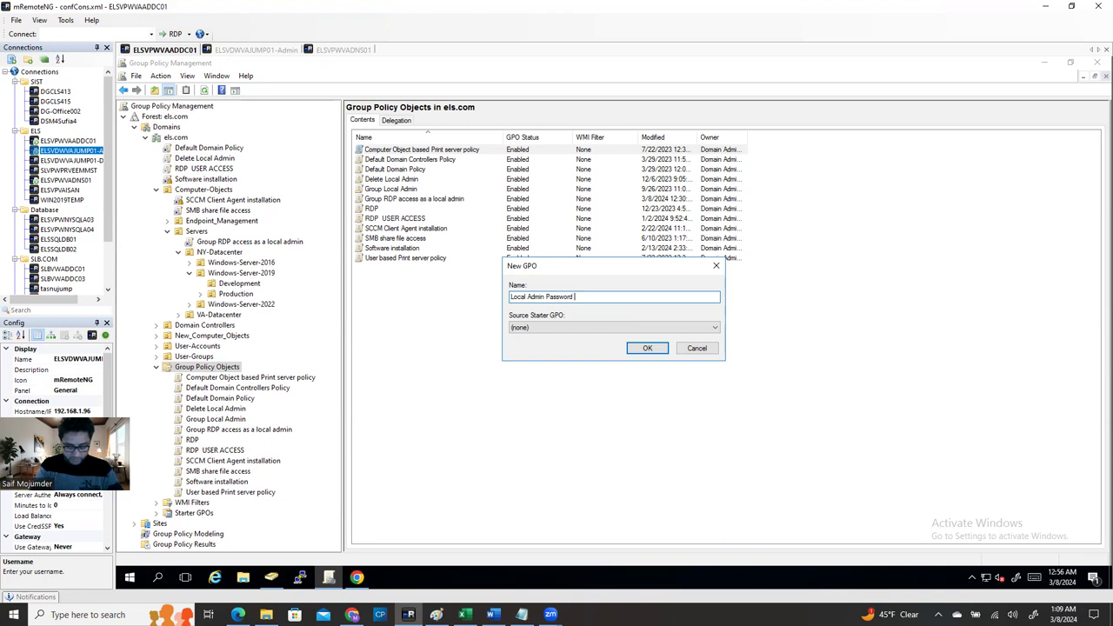
pyautogui.write('Reset')
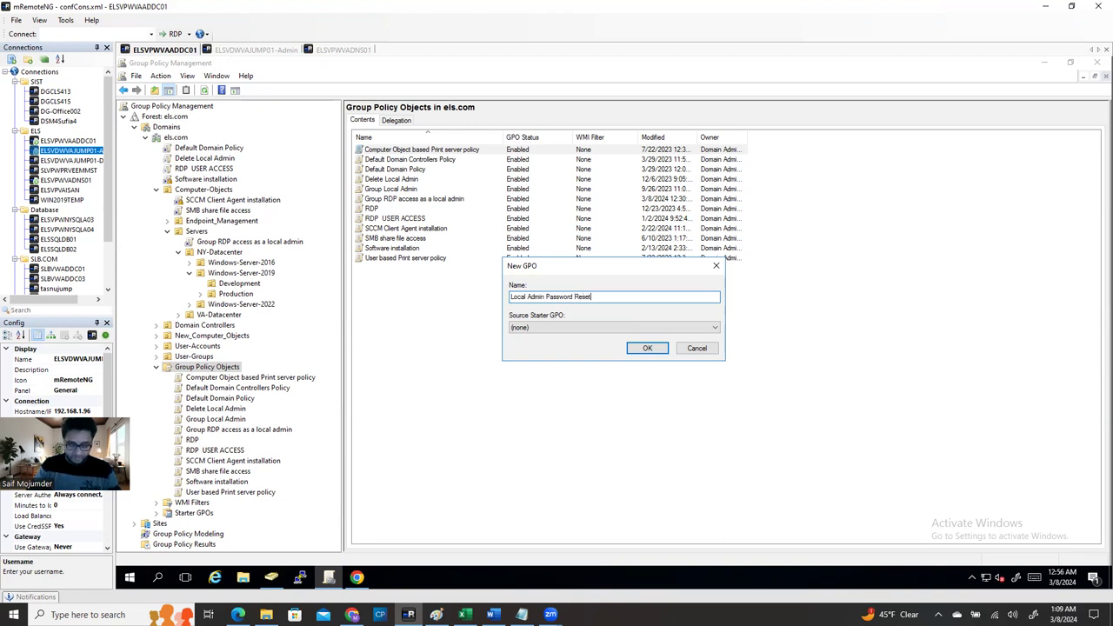
pyautogui.write(' Policy')
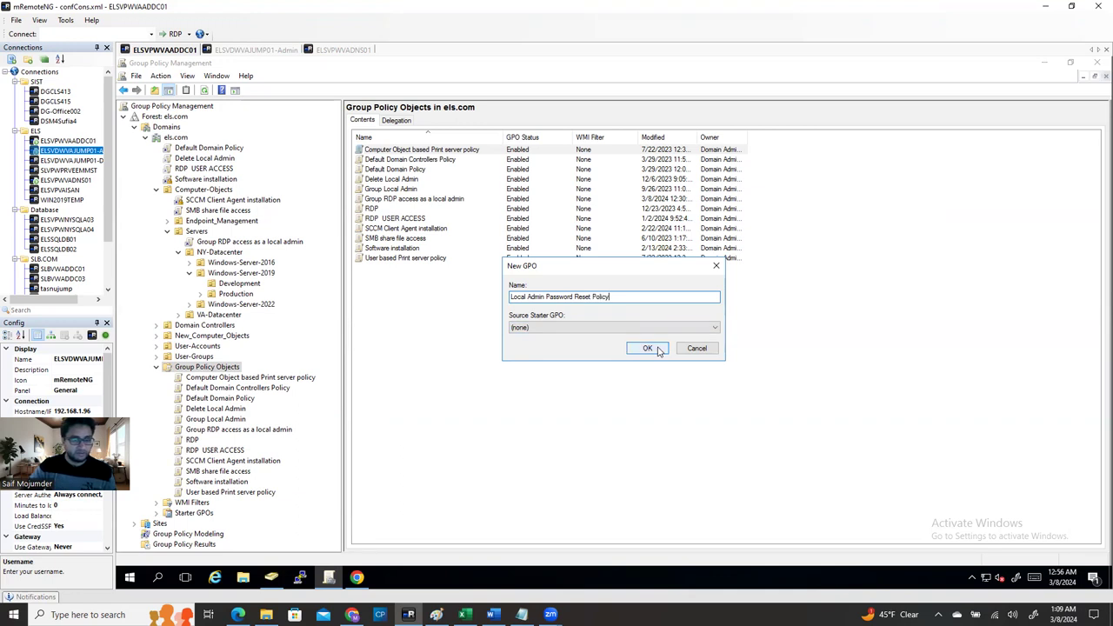
pyautogui.click(593, 297)
pyautogui.write('and Renam administrator')
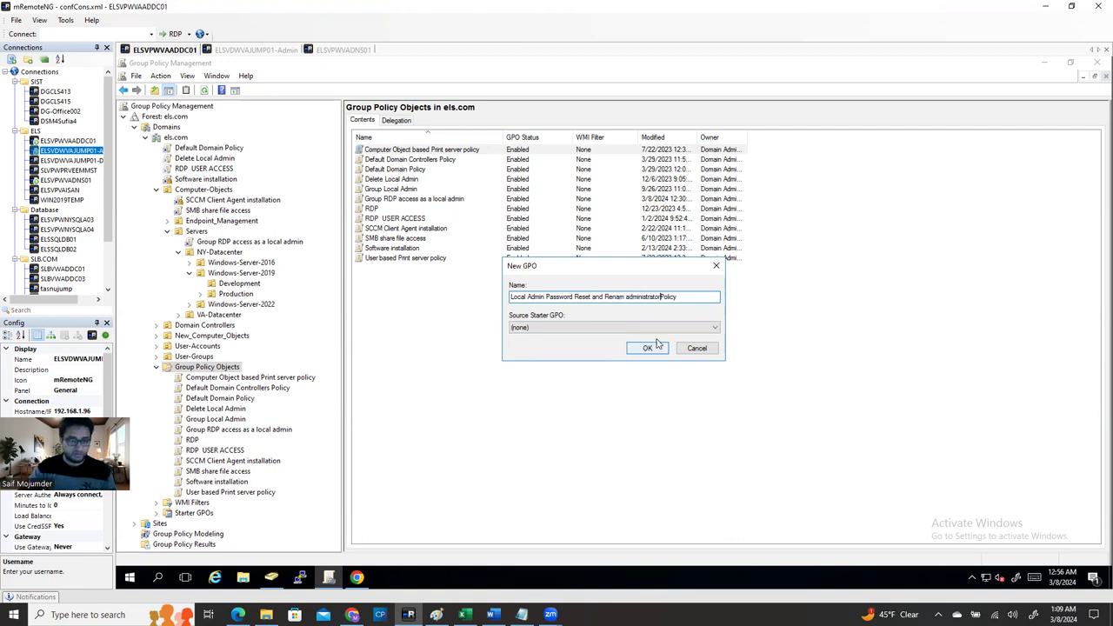
pyautogui.click(657, 346)
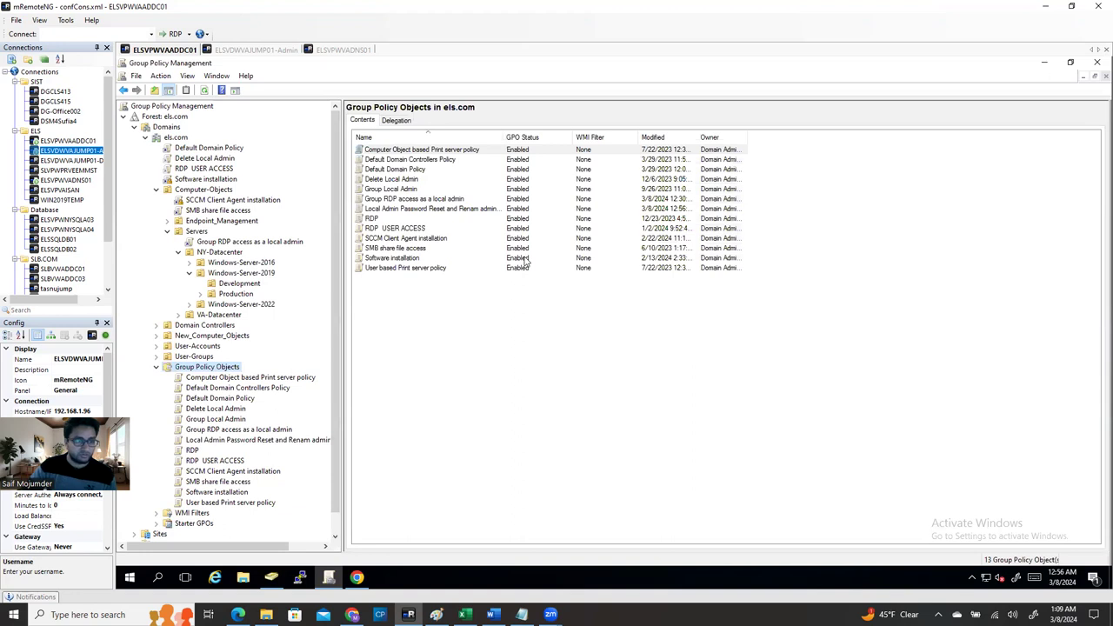
# Step: Rename the GPO to 'Local Admin Password Reset and Rename administratorPolicy', fixing the 'Renam' typo
pyautogui.rightClick(465, 210)
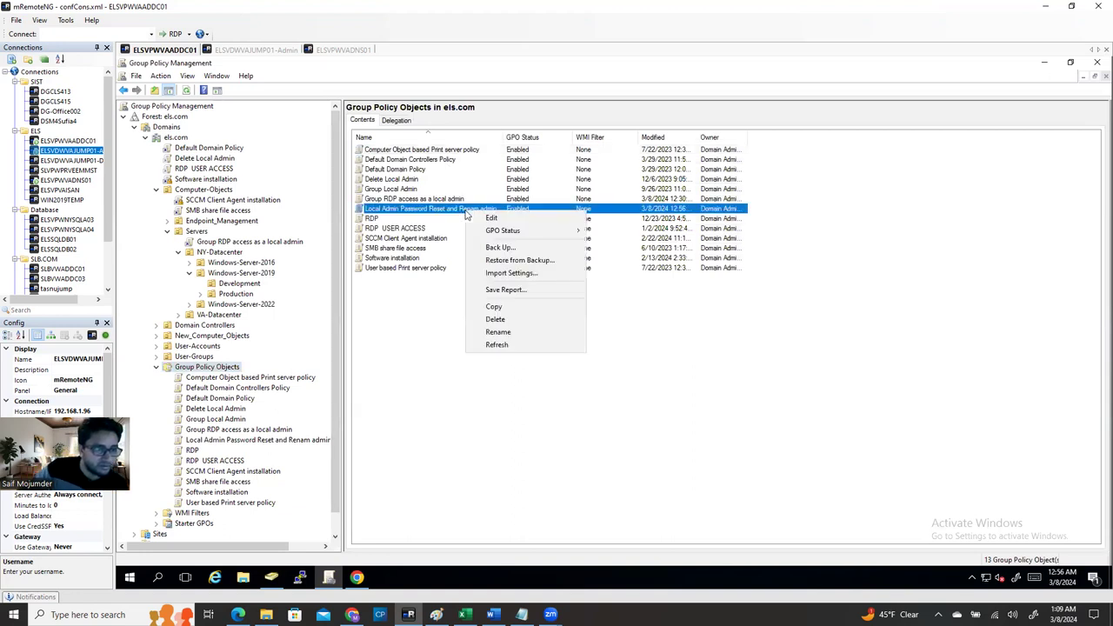
pyautogui.click(498, 332)
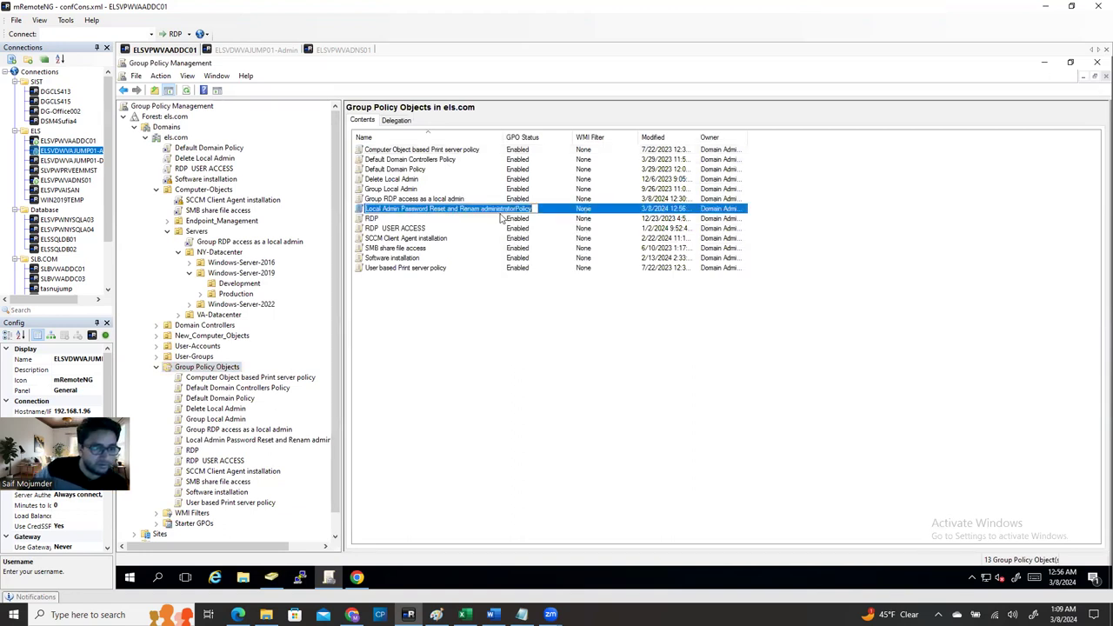
pyautogui.click(480, 209)
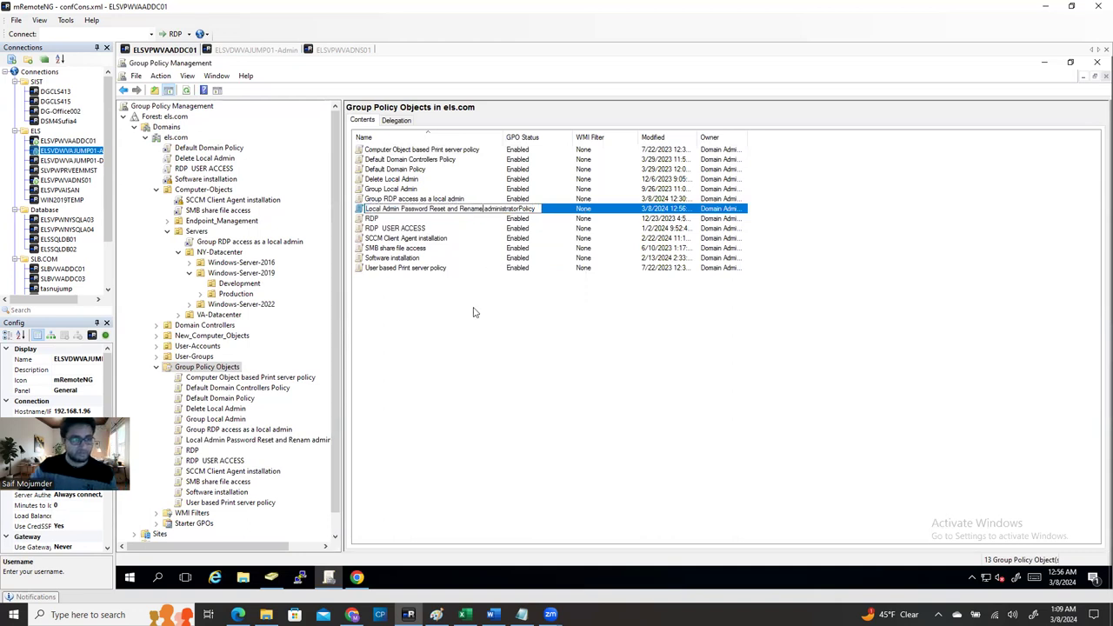
pyautogui.click(474, 313)
pyautogui.click(452, 213)
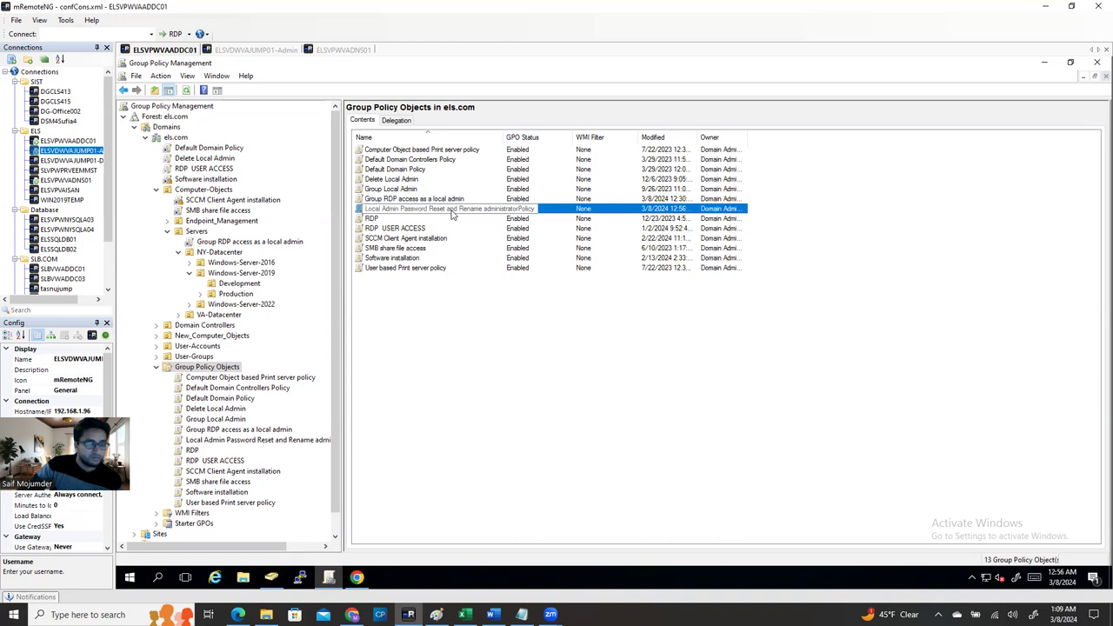
pyautogui.rightClick(452, 211)
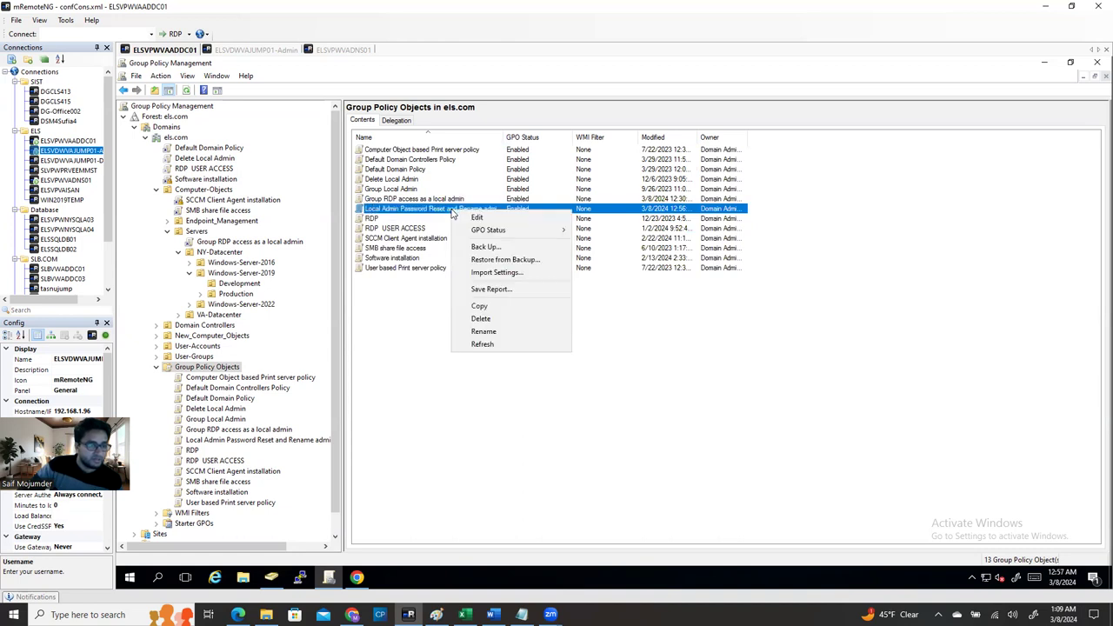
# Step: Edit the GPO and open Security Options > Accounts: Rename administrator account properties
pyautogui.click(476, 216)
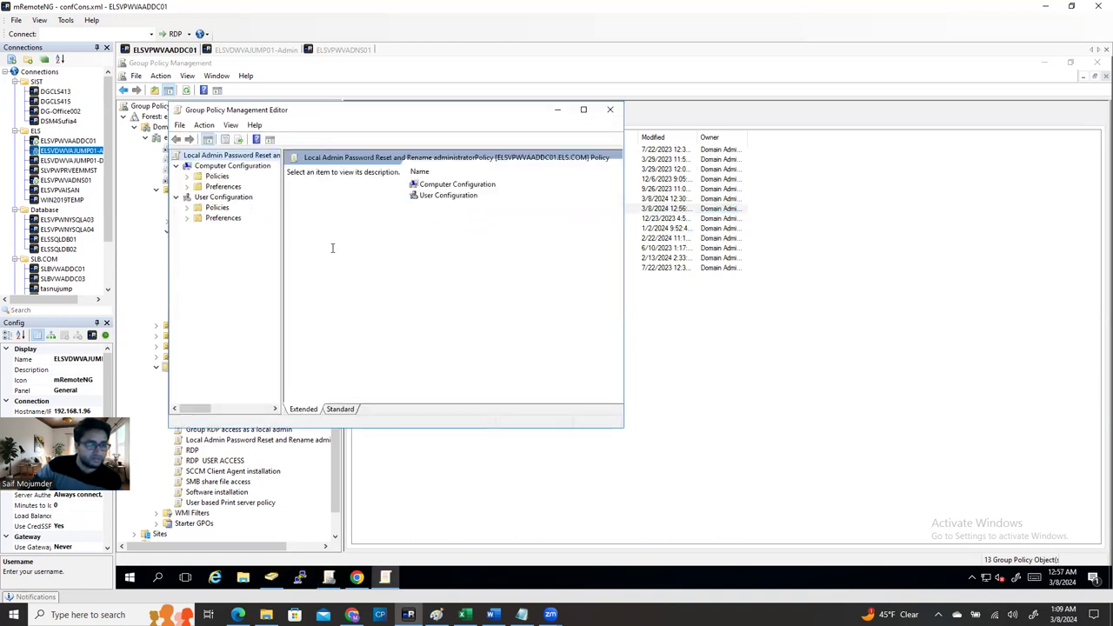
pyautogui.moveTo(465, 116); pyautogui.dragTo(568, 148)
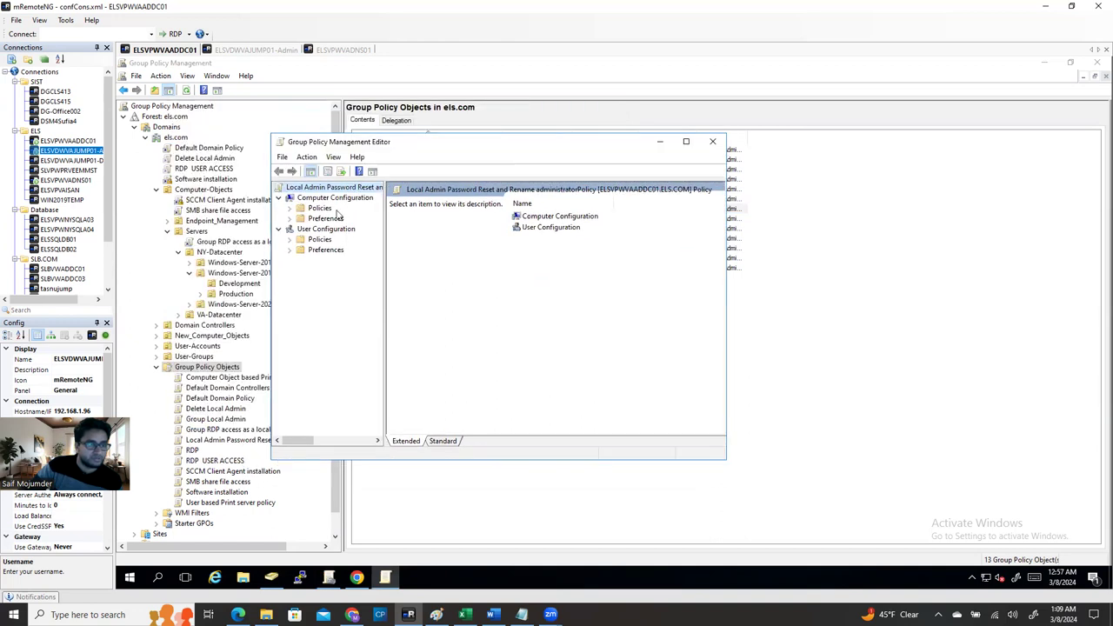
pyautogui.doubleClick(623, 145)
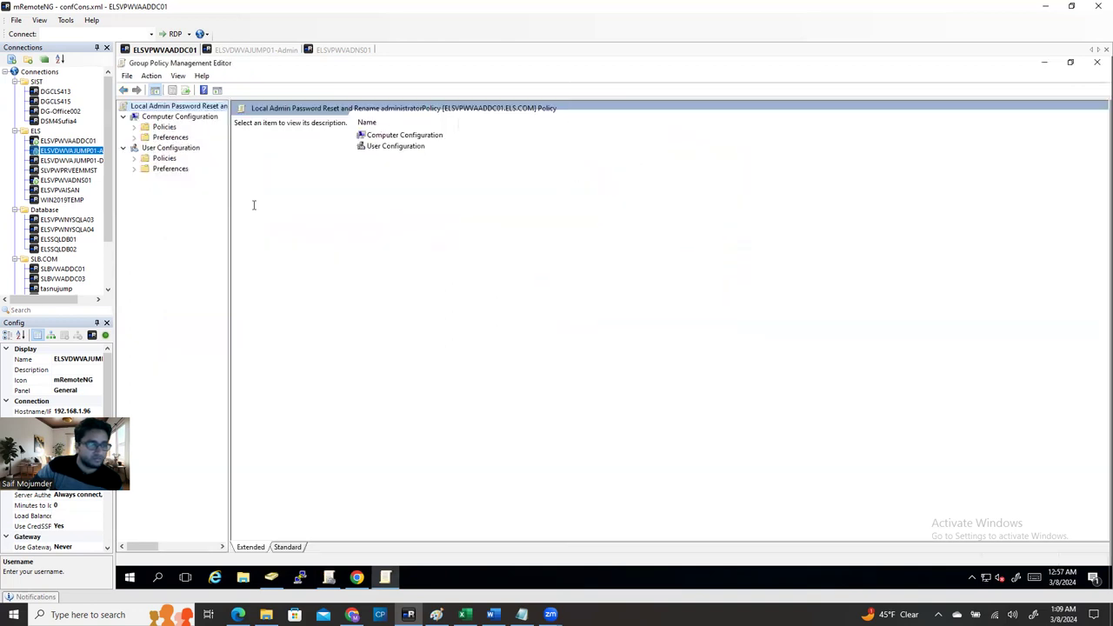
pyautogui.moveTo(231, 208); pyautogui.dragTo(287, 205)
pyautogui.click(134, 127)
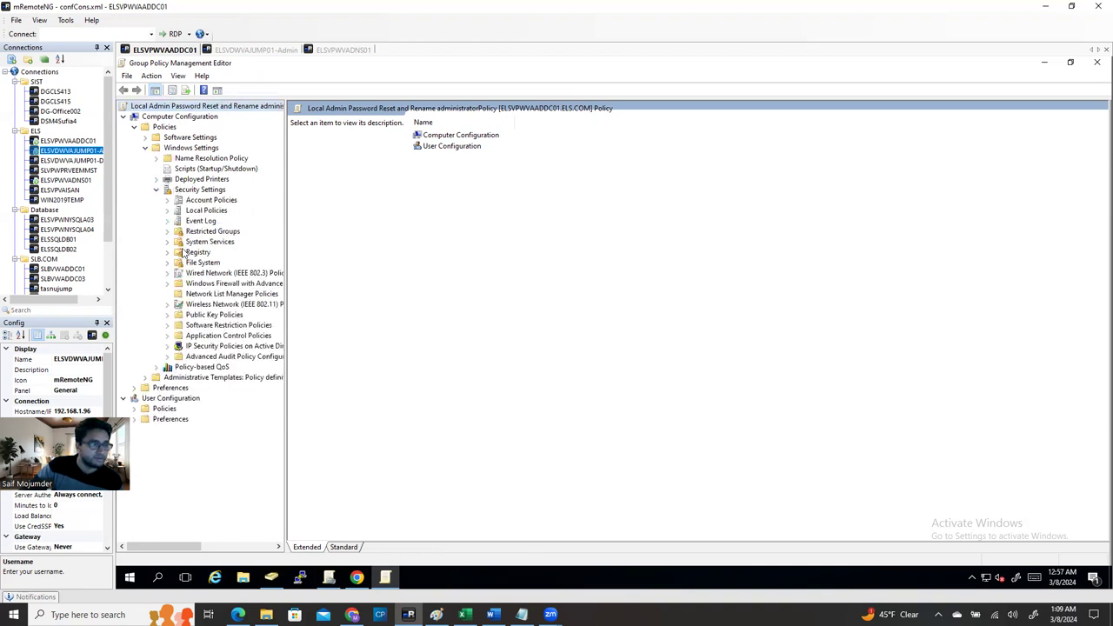
pyautogui.click(167, 211)
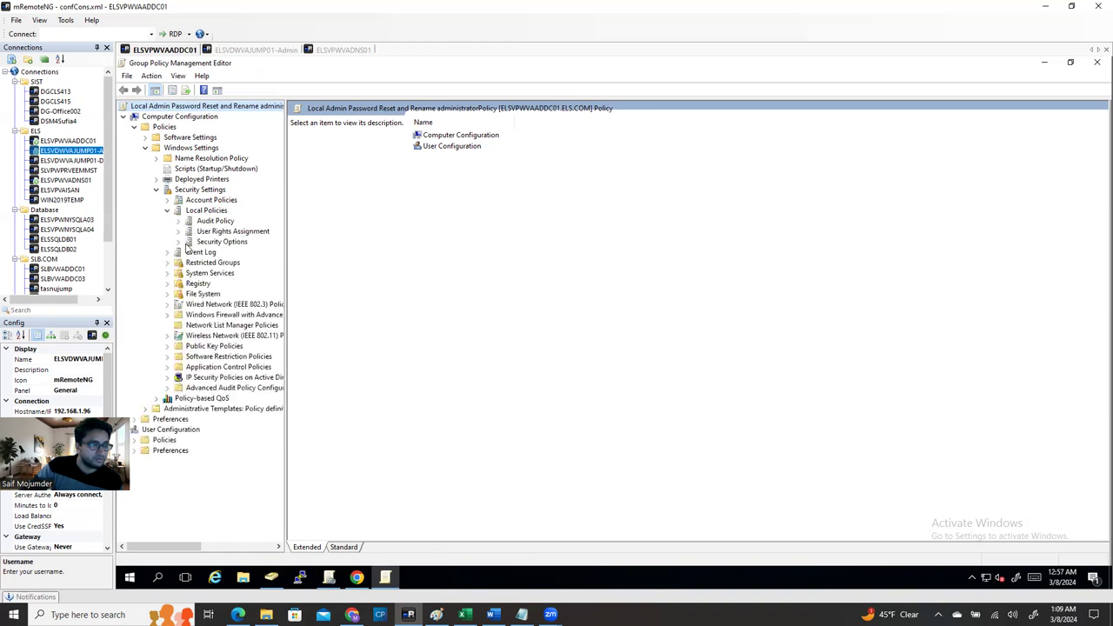
pyautogui.click(207, 242)
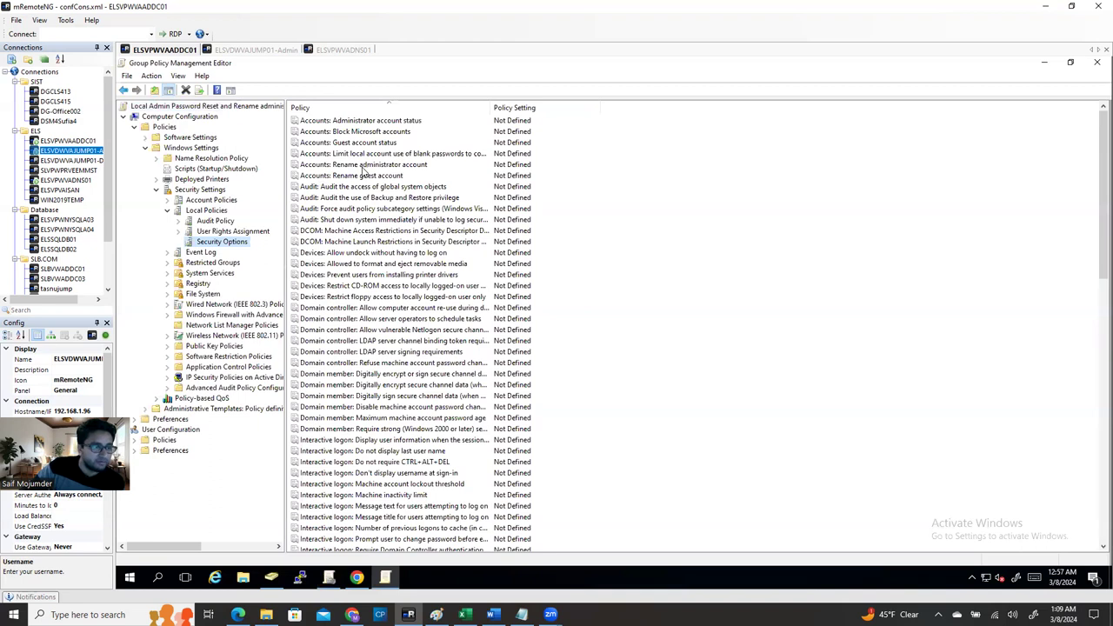
pyautogui.click(401, 166)
pyautogui.doubleClick(402, 170)
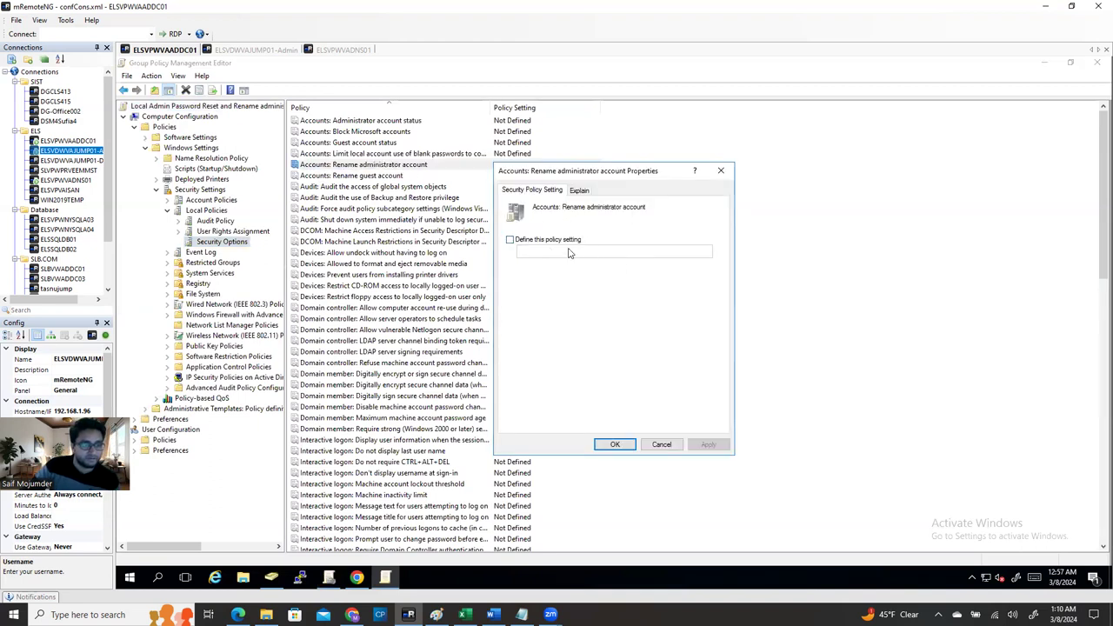
# Step: Define the Rename administrator account setting, check the account name in the script, and return to the vSphere console
pyautogui.click(510, 240)
pyautogui.click(535, 251)
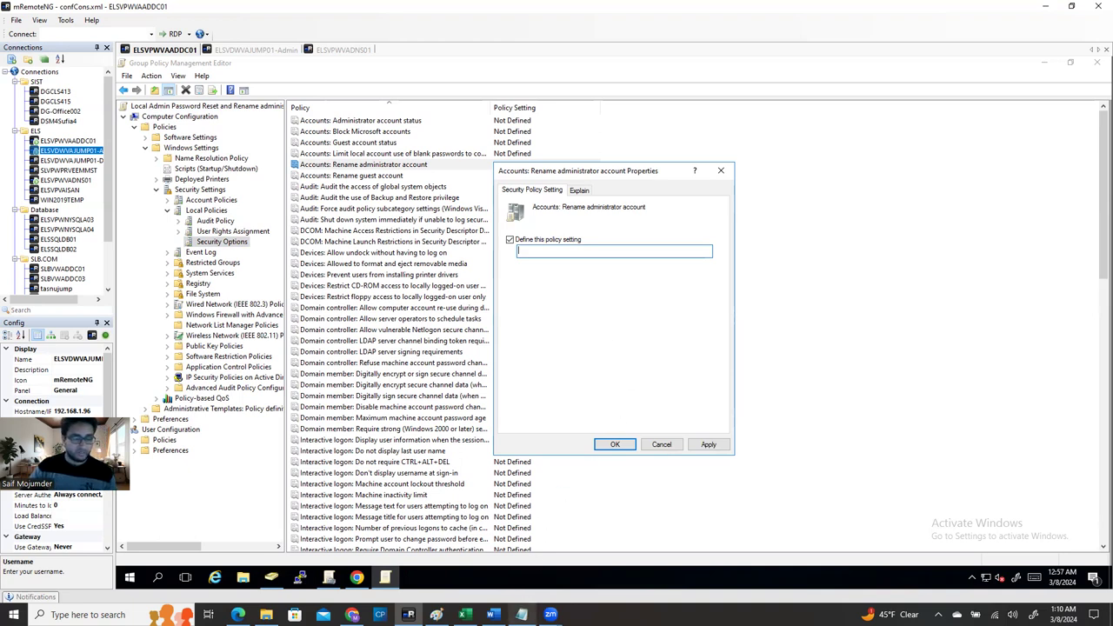
pyautogui.click(522, 614)
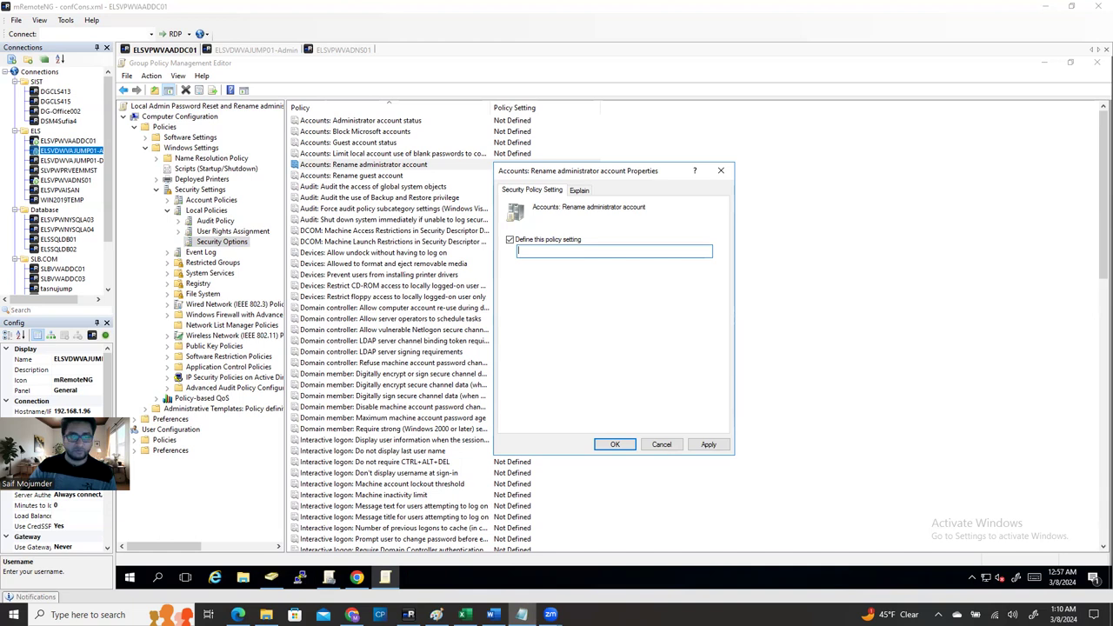
pyautogui.hotkey('alt', 'Tab')
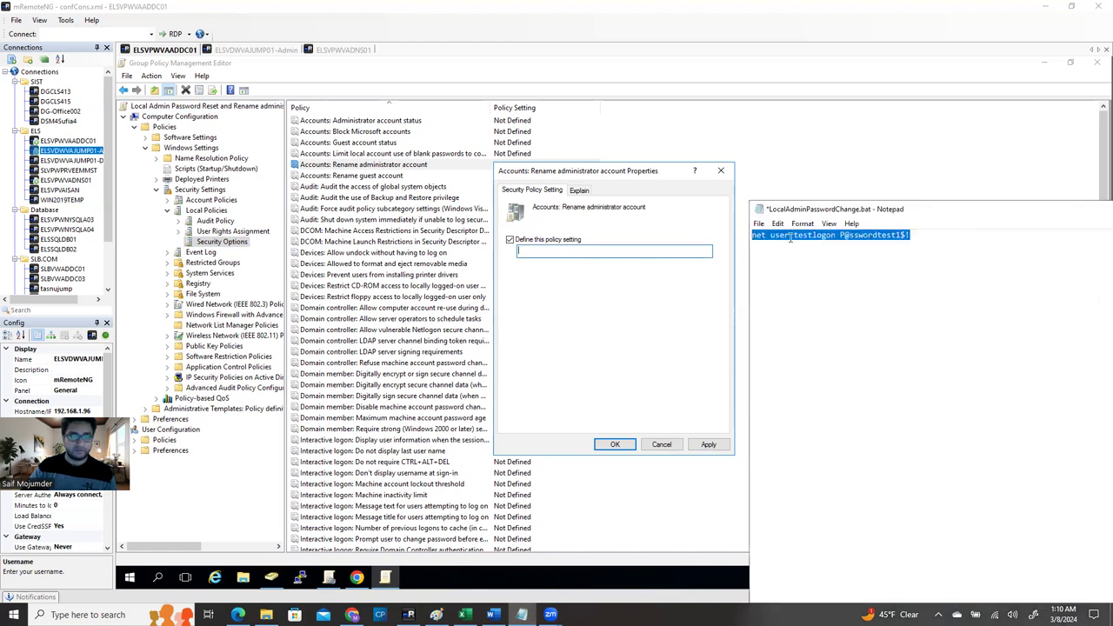
pyautogui.moveTo(793, 236); pyautogui.dragTo(836, 236)
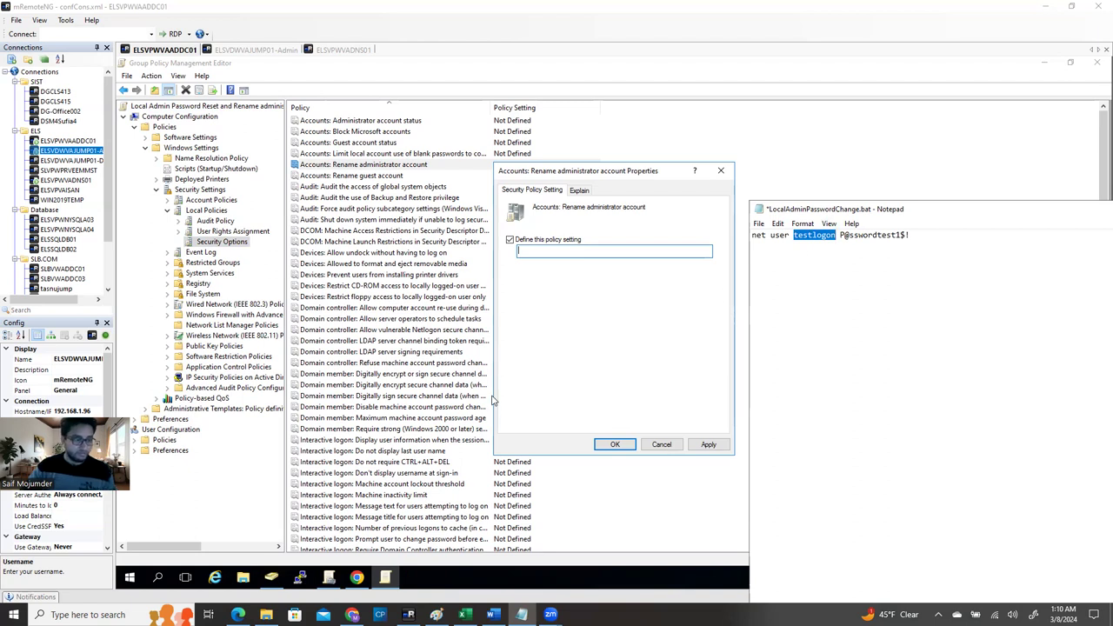
pyautogui.click(358, 581)
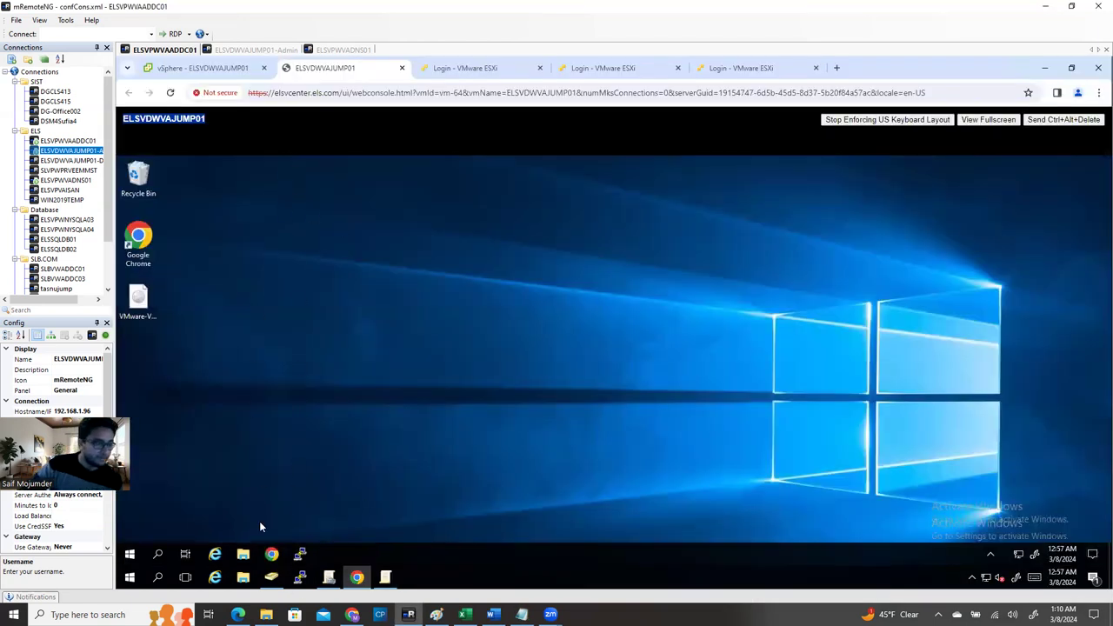
# Step: Launch Computer Management on the ELSVDWVAJUMP01 console, list local Users, then show the LocalAdminPasswordChange.bat notes
pyautogui.click(157, 556)
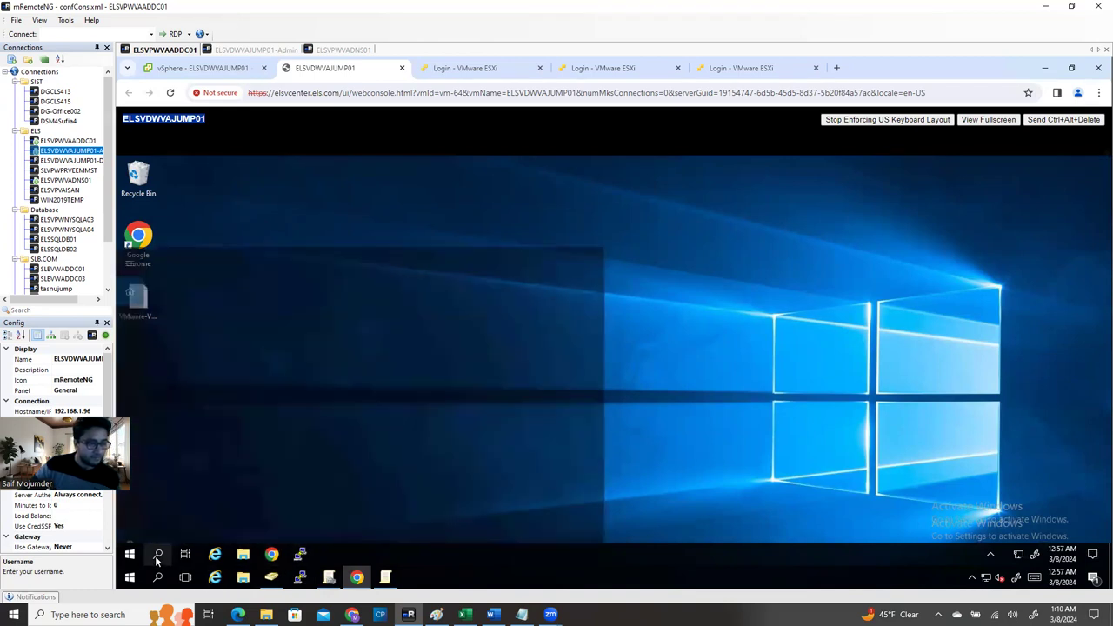
pyautogui.write('computer')
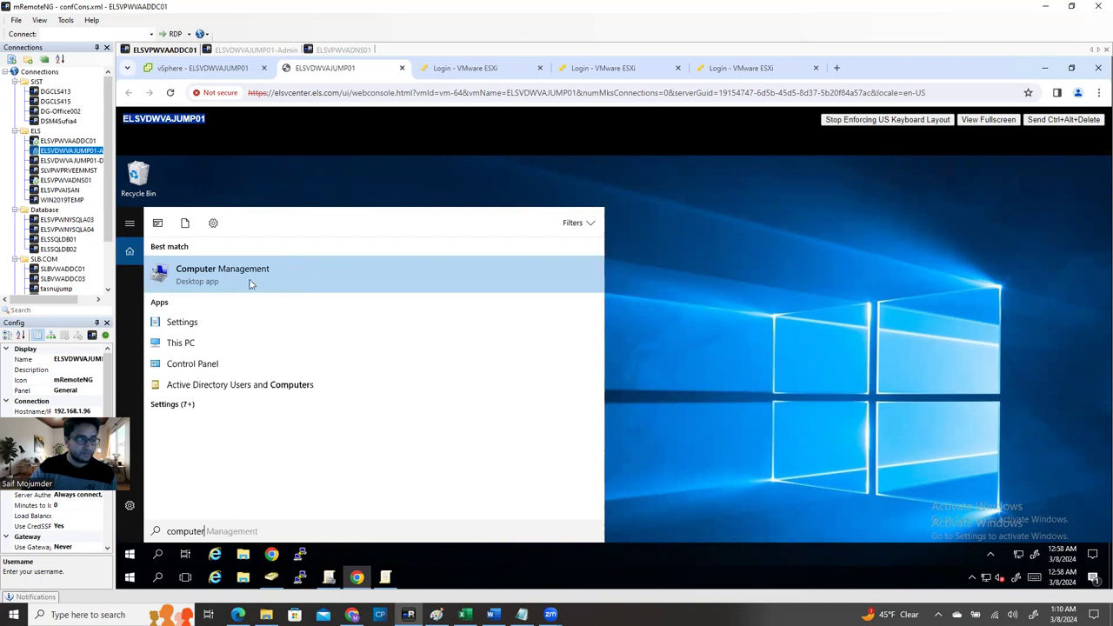
pyautogui.click(278, 265)
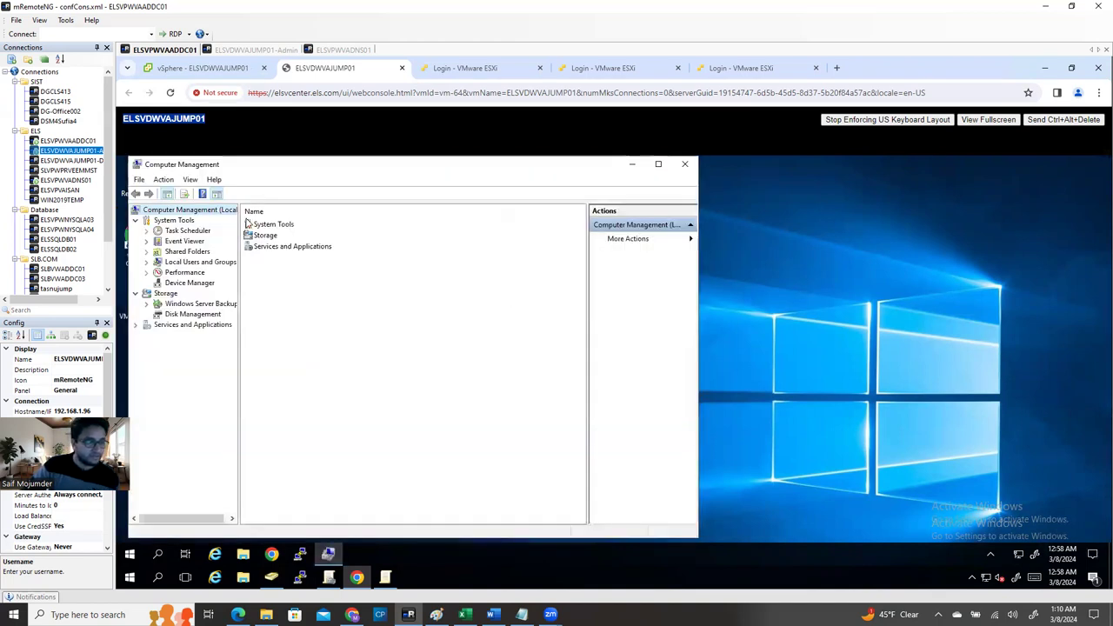
pyautogui.doubleClick(183, 262)
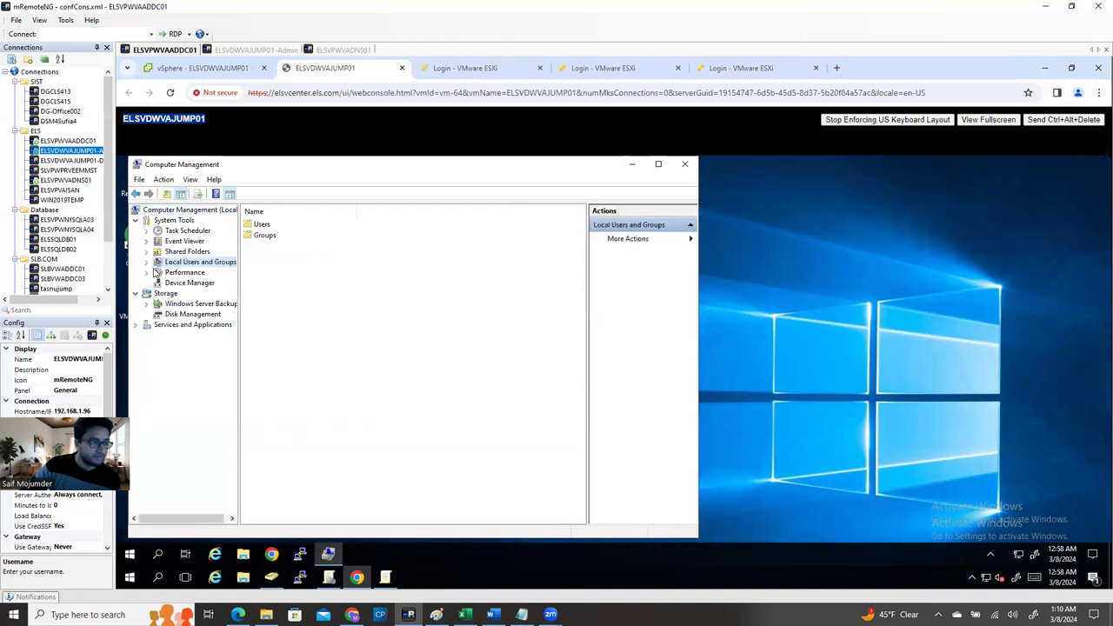
pyautogui.click(184, 273)
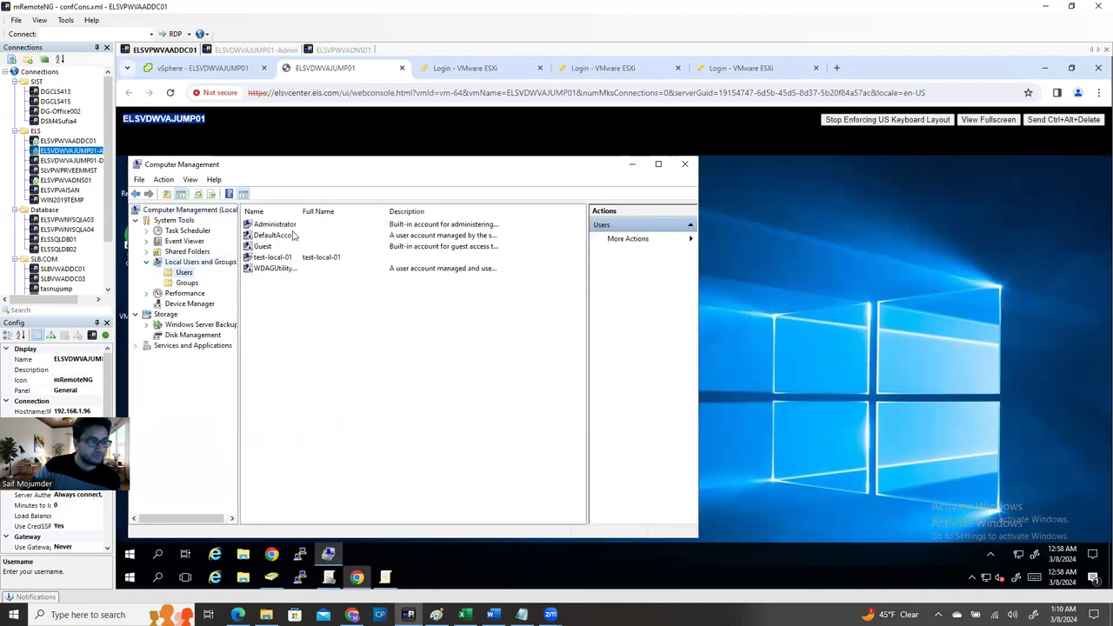
pyautogui.moveTo(300, 211); pyautogui.dragTo(355, 211)
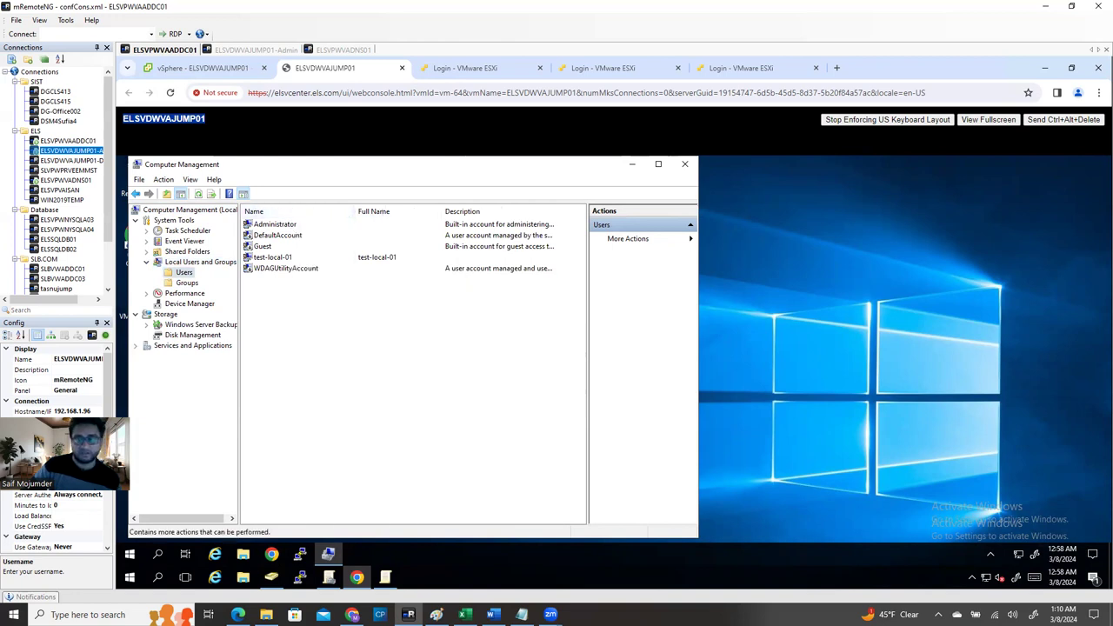
pyautogui.hotkey('alt', 'Tab')
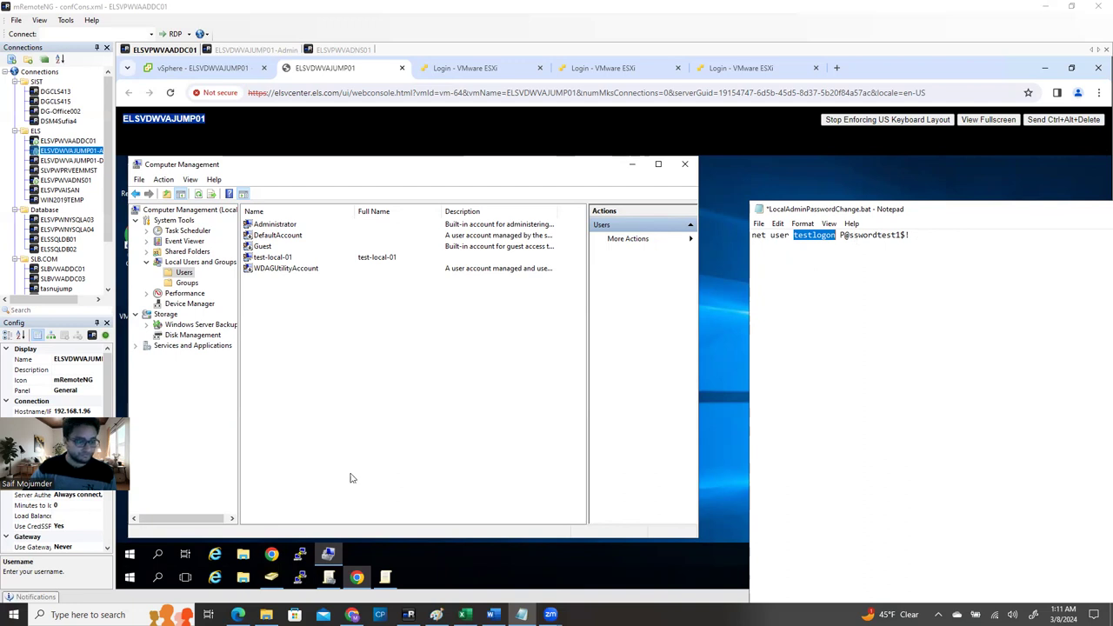
# Step: Define the GPO's Accounts: Rename administrator account policy as 'testlogon' and apply it
pyautogui.click(385, 578)
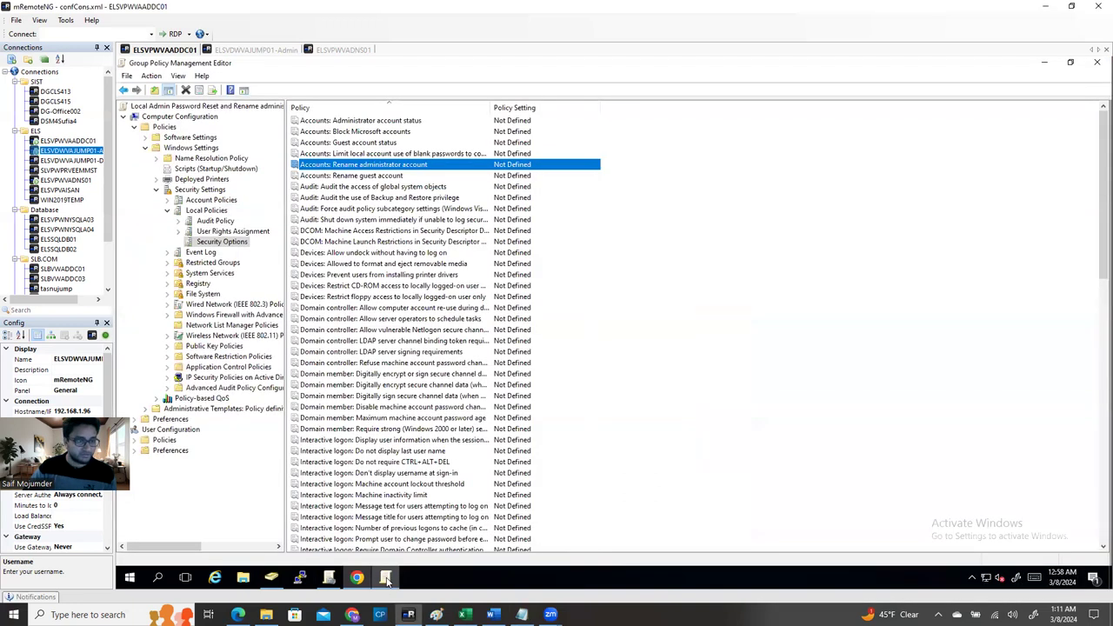
pyautogui.doubleClick(428, 166)
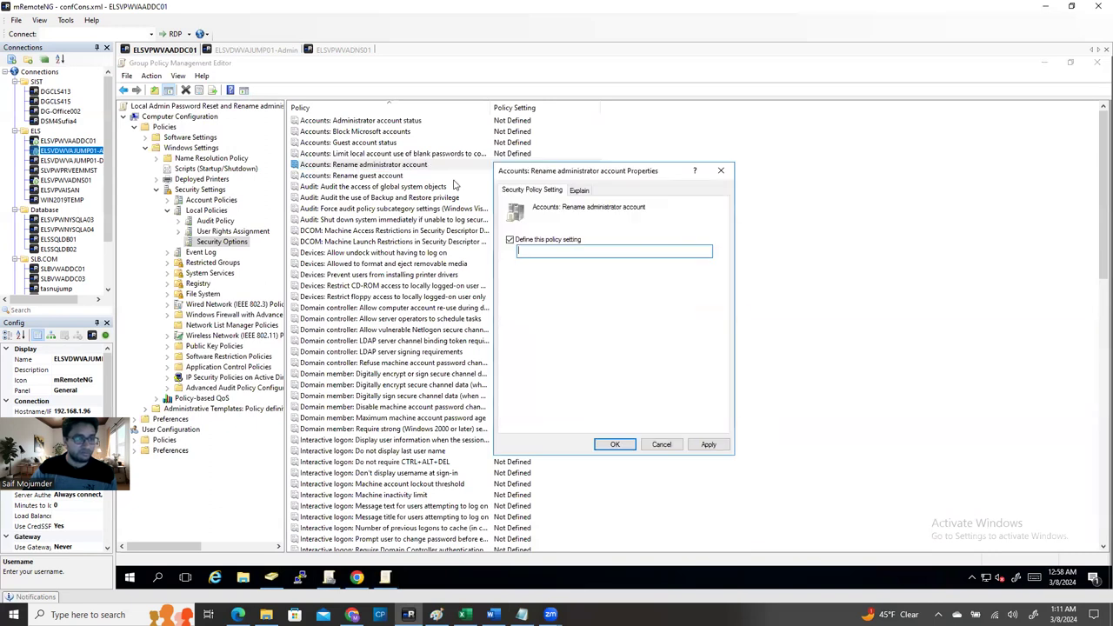
pyautogui.write('testlogon')
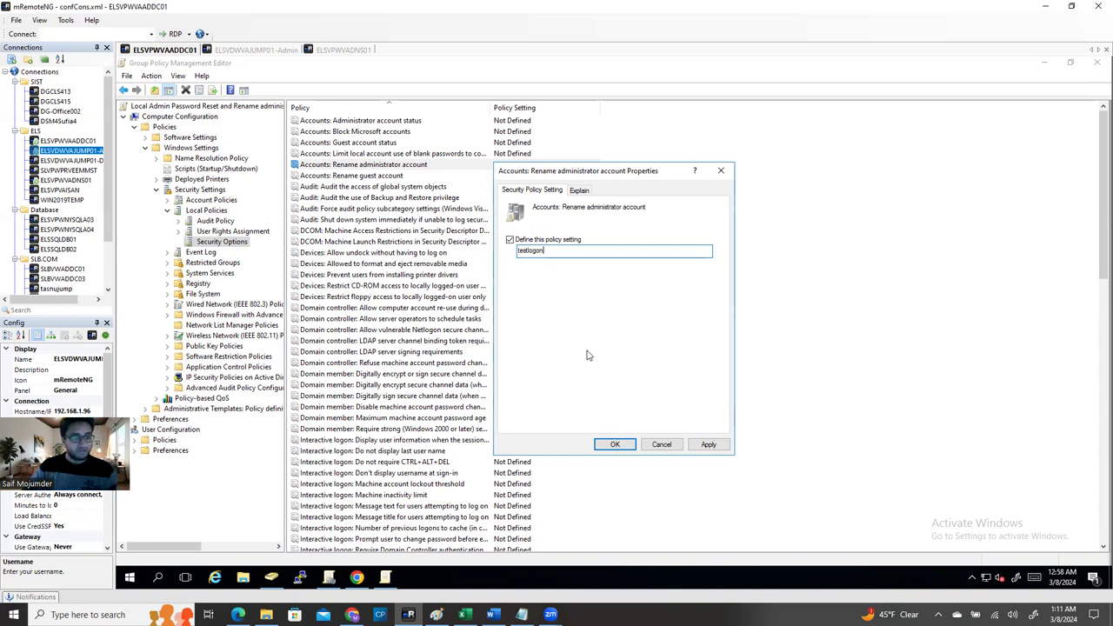
pyautogui.click(713, 446)
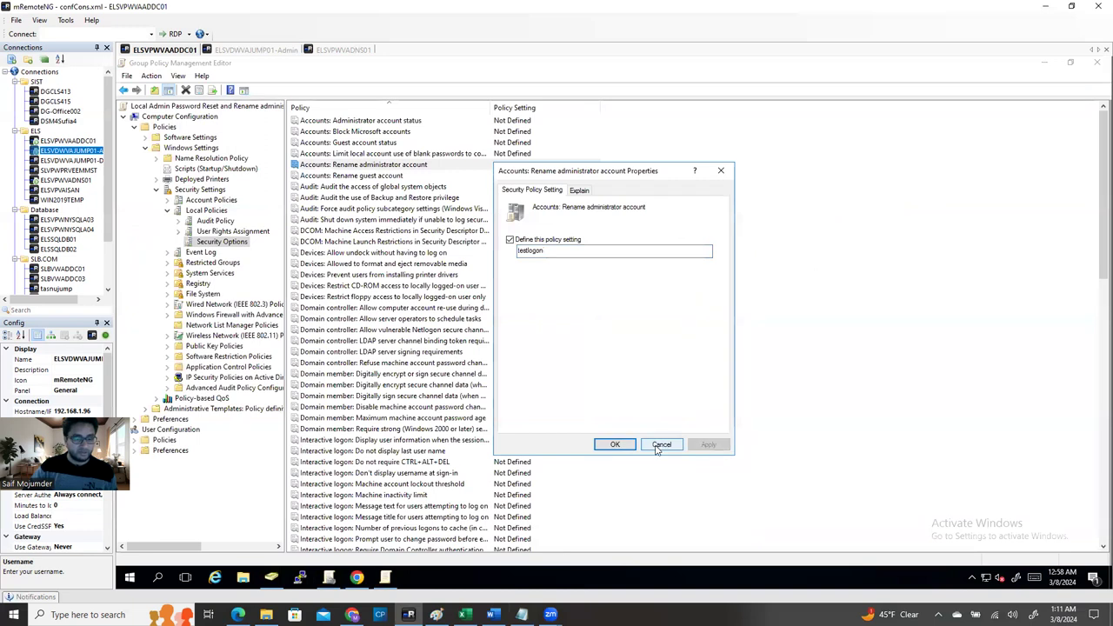
pyautogui.click(623, 446)
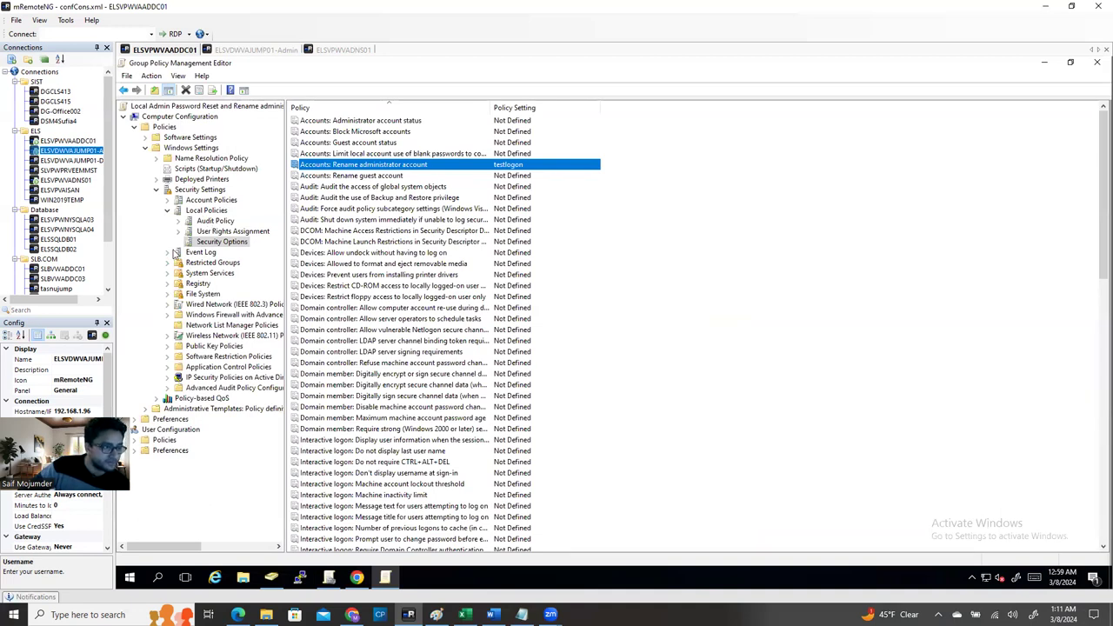
# Step: Open the GPO's Startup script properties and show the empty SYSVOL Machine\Scripts\Startup folder in Explorer
pyautogui.click(194, 169)
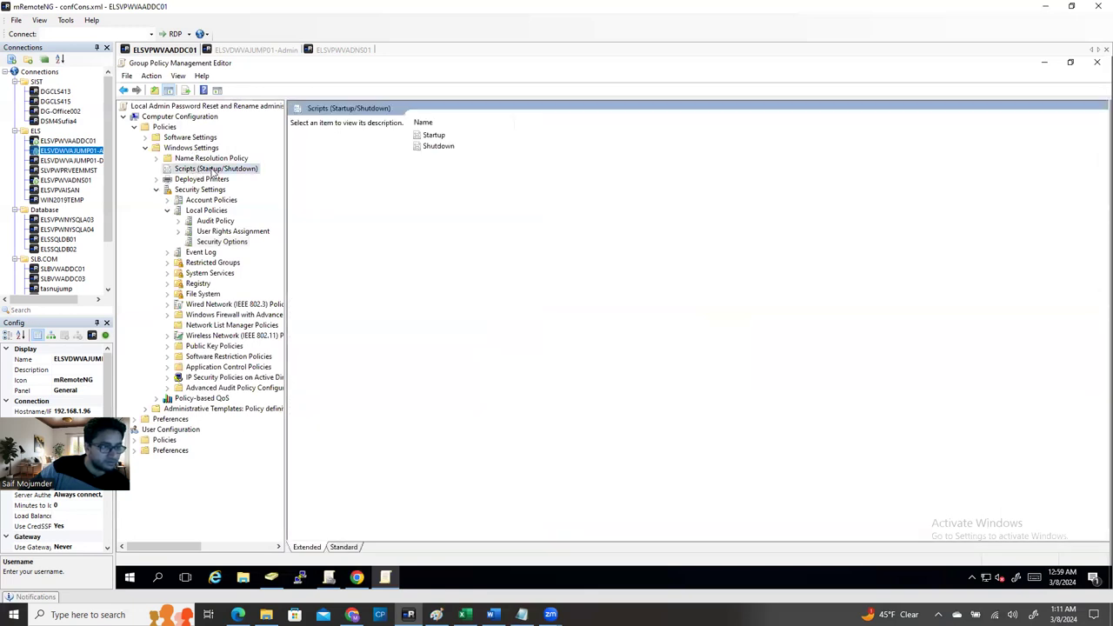
pyautogui.click(437, 136)
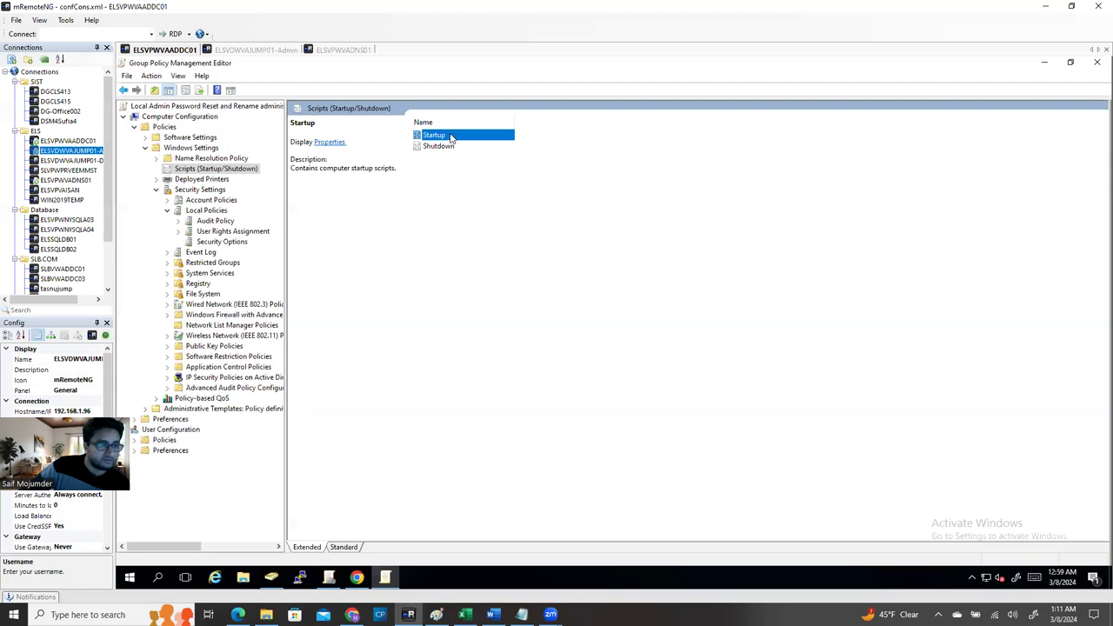
pyautogui.doubleClick(451, 140)
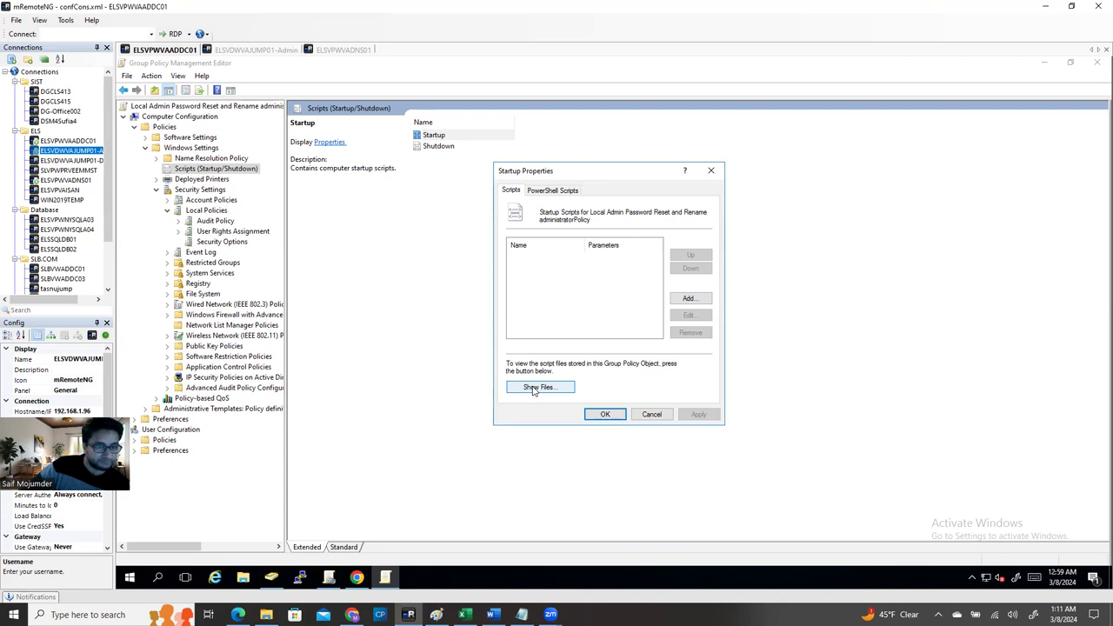
pyautogui.click(693, 299)
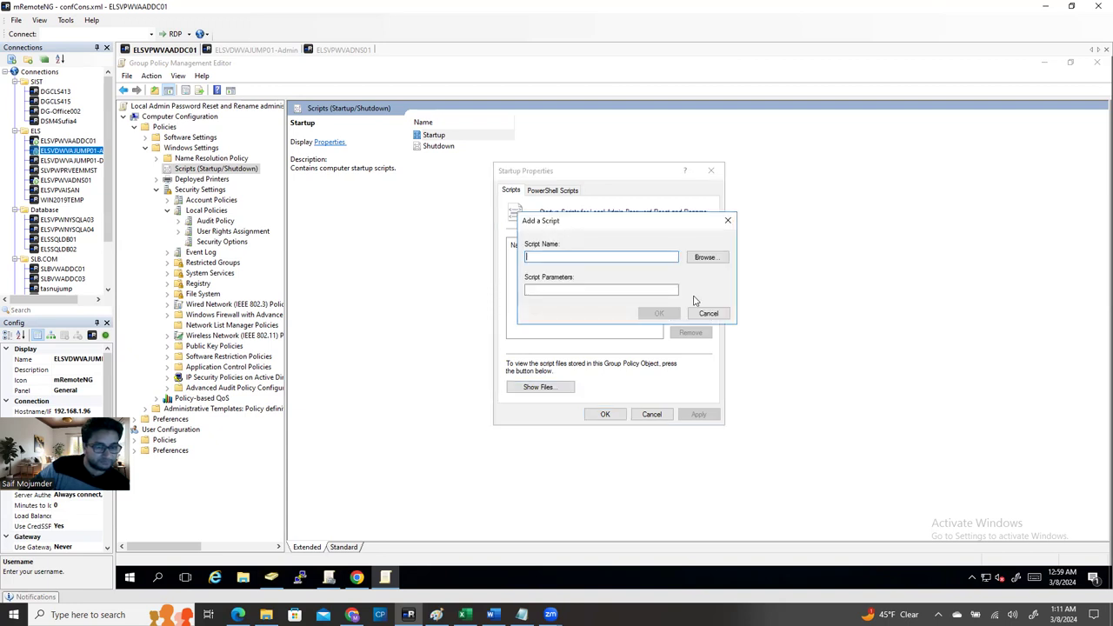
pyautogui.click(728, 220)
pyautogui.click(547, 387)
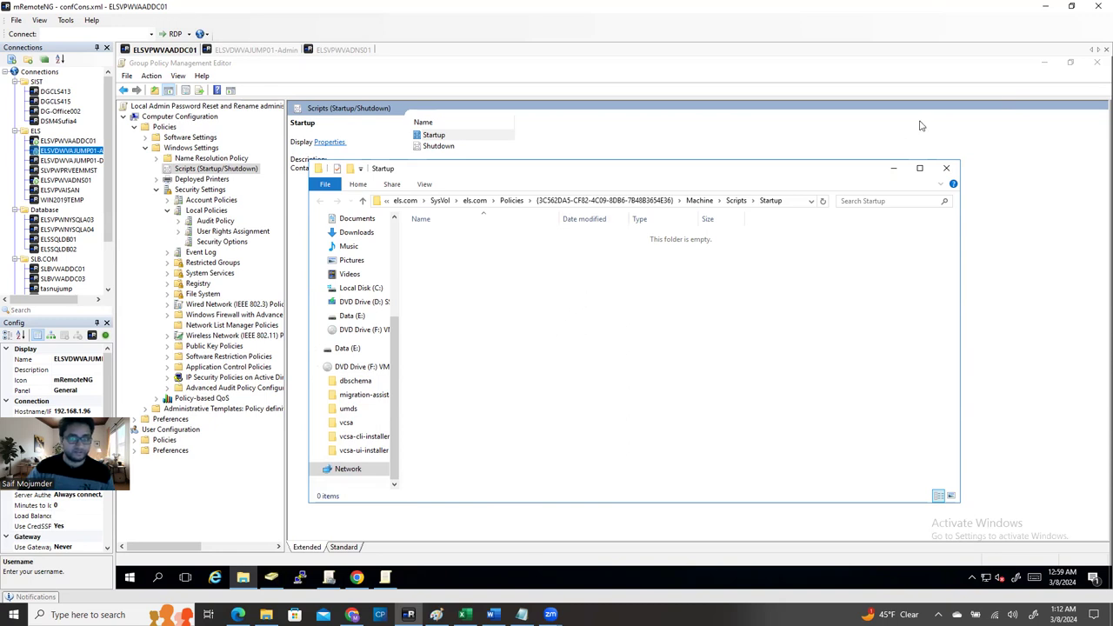
# Step: Move the Startup folder and Computer Management windows aside and minimize the others to reveal the desktop
pyautogui.click(1044, 62)
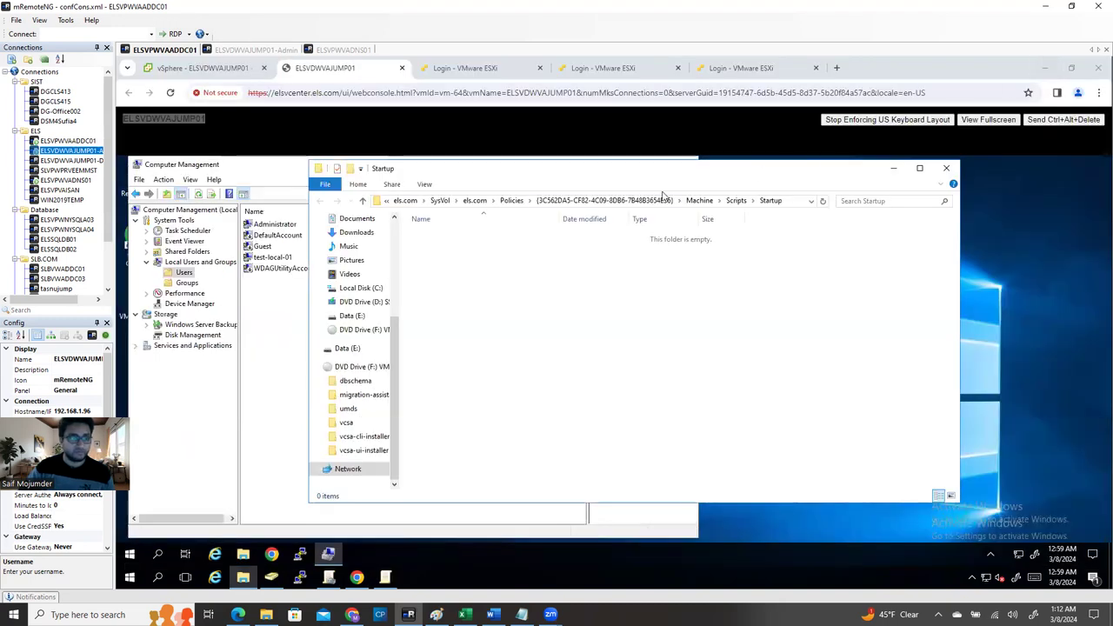
pyautogui.moveTo(627, 169); pyautogui.dragTo(760, 257)
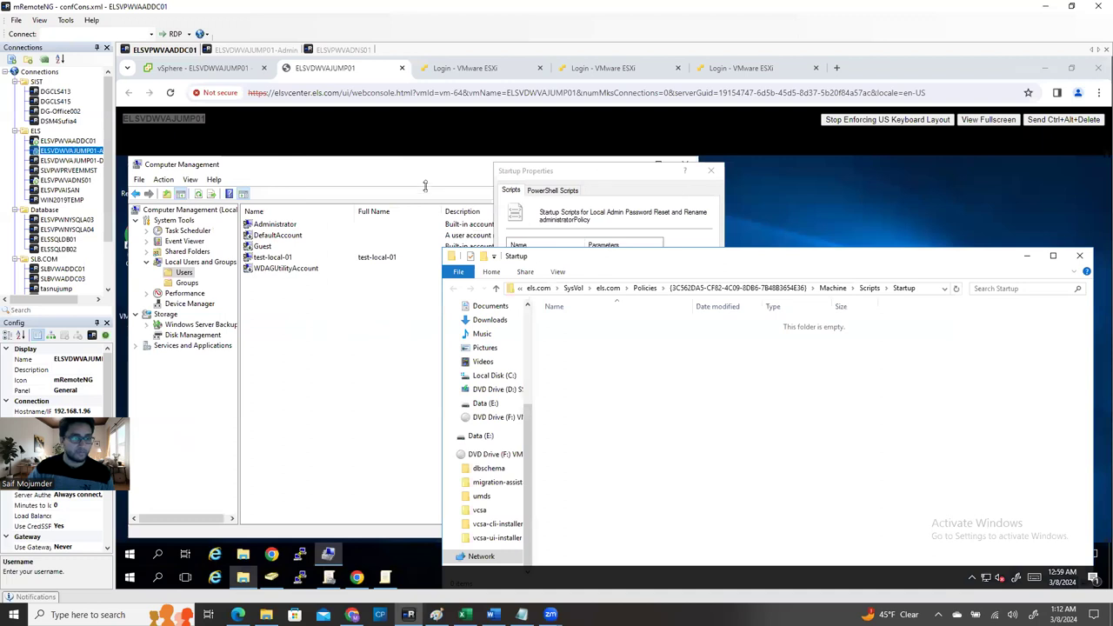
pyautogui.click(626, 174)
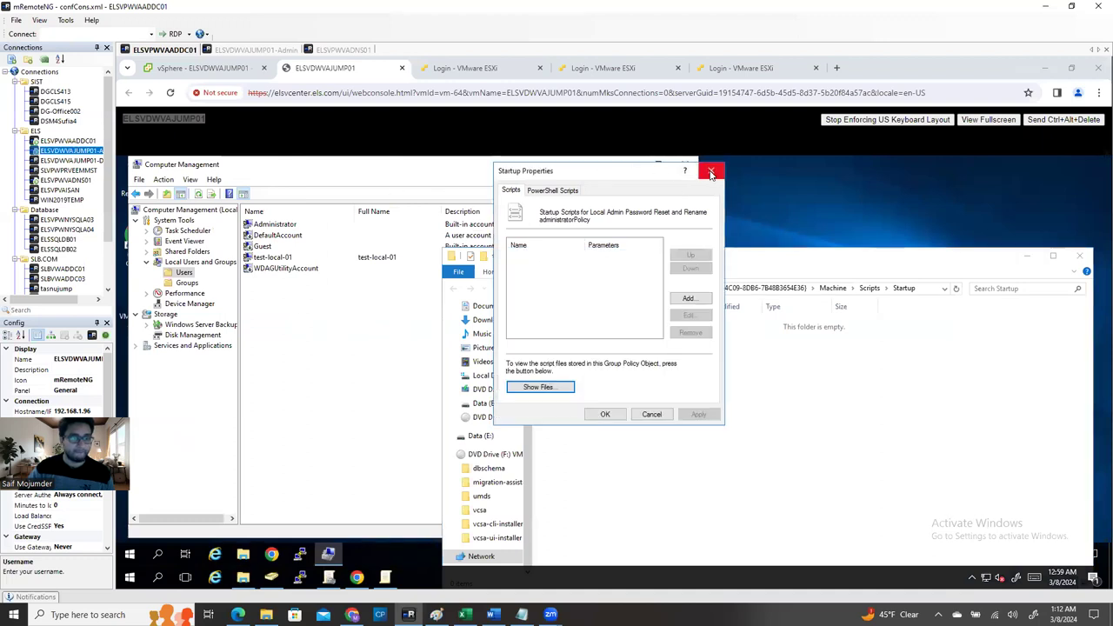
pyautogui.click(712, 173)
pyautogui.moveTo(578, 181); pyautogui.dragTo(889, 197)
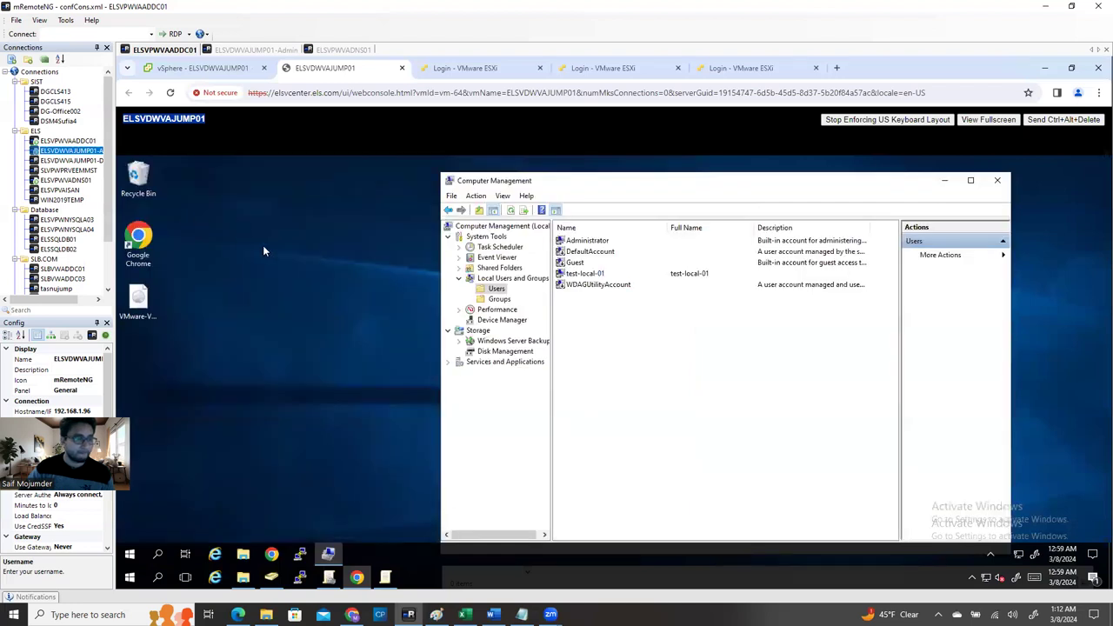
pyautogui.click(1044, 68)
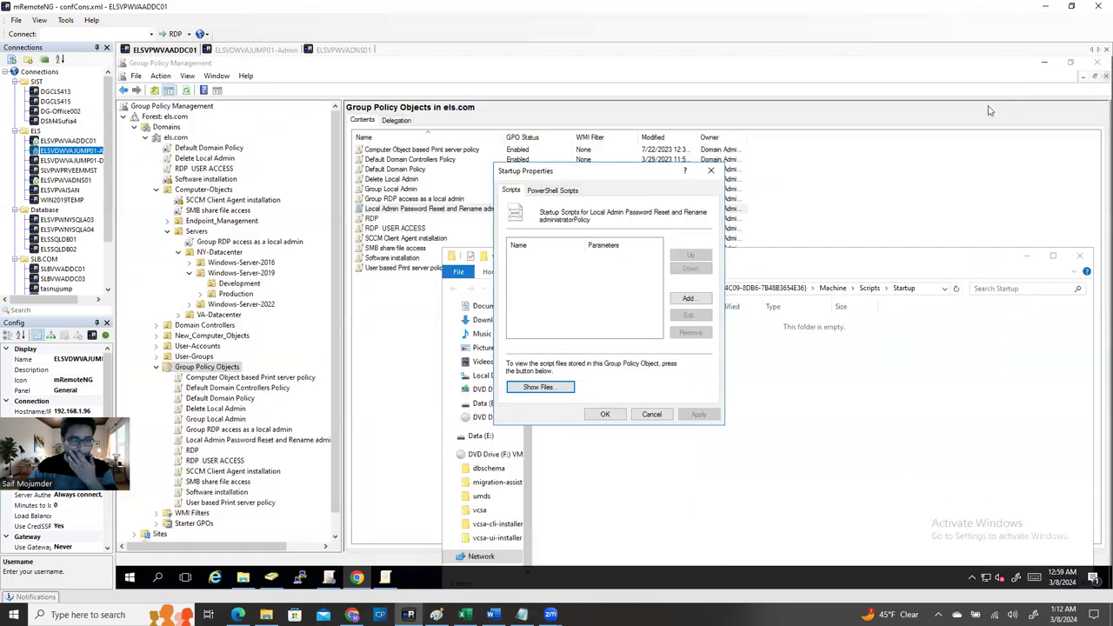
pyautogui.click(1046, 62)
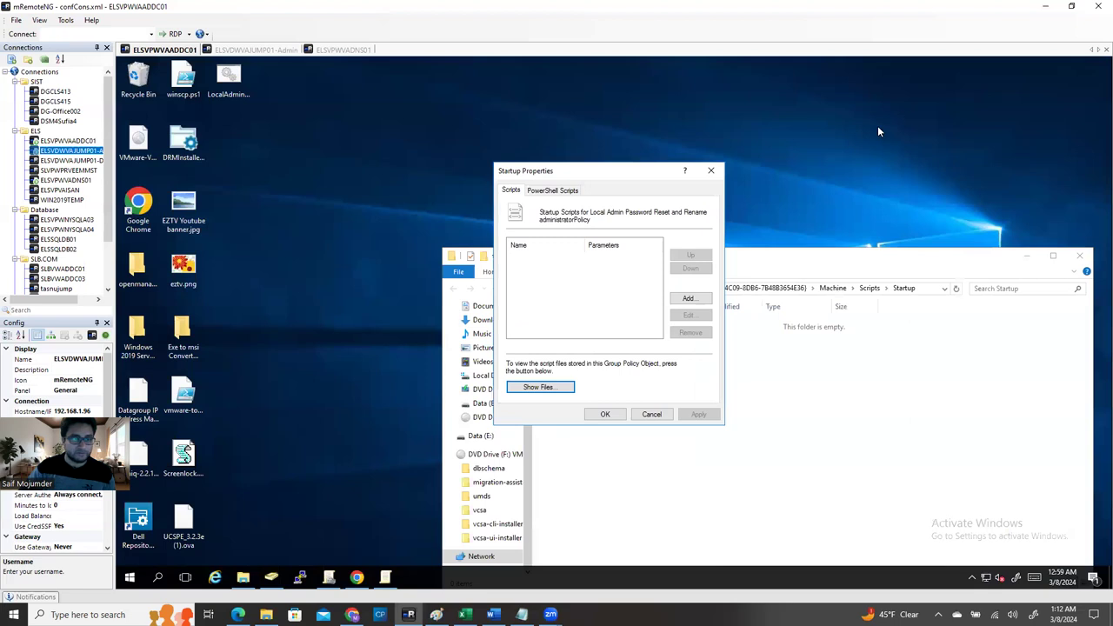
# Step: Cut LocalAdminPasswordReset.bat from the desktop and paste it into the Startup folder
pyautogui.click(229, 76)
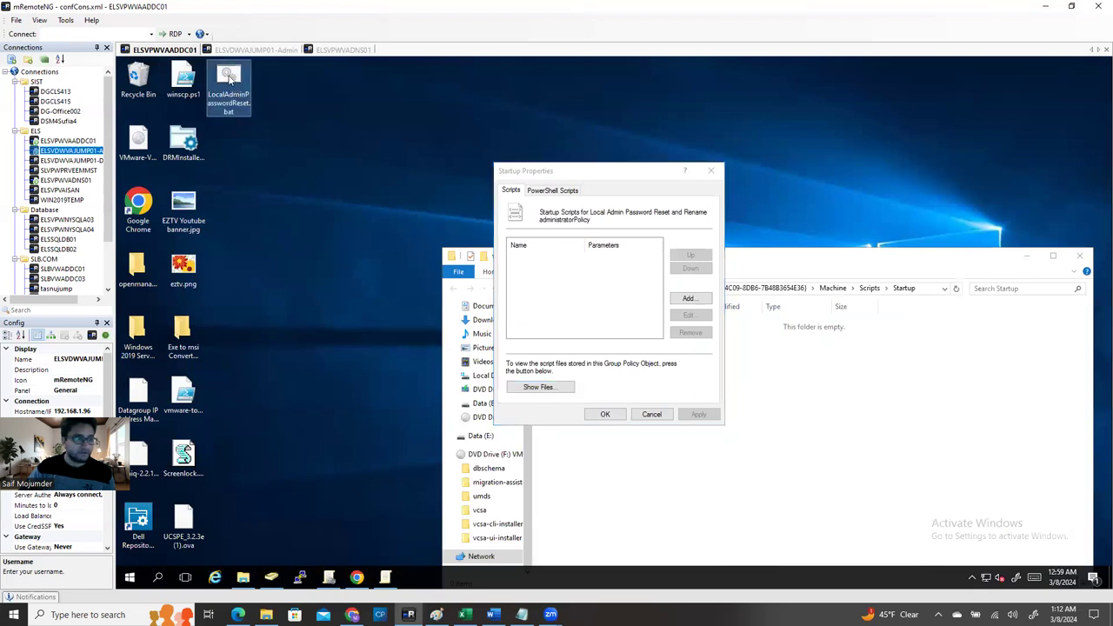
pyautogui.rightClick(229, 76)
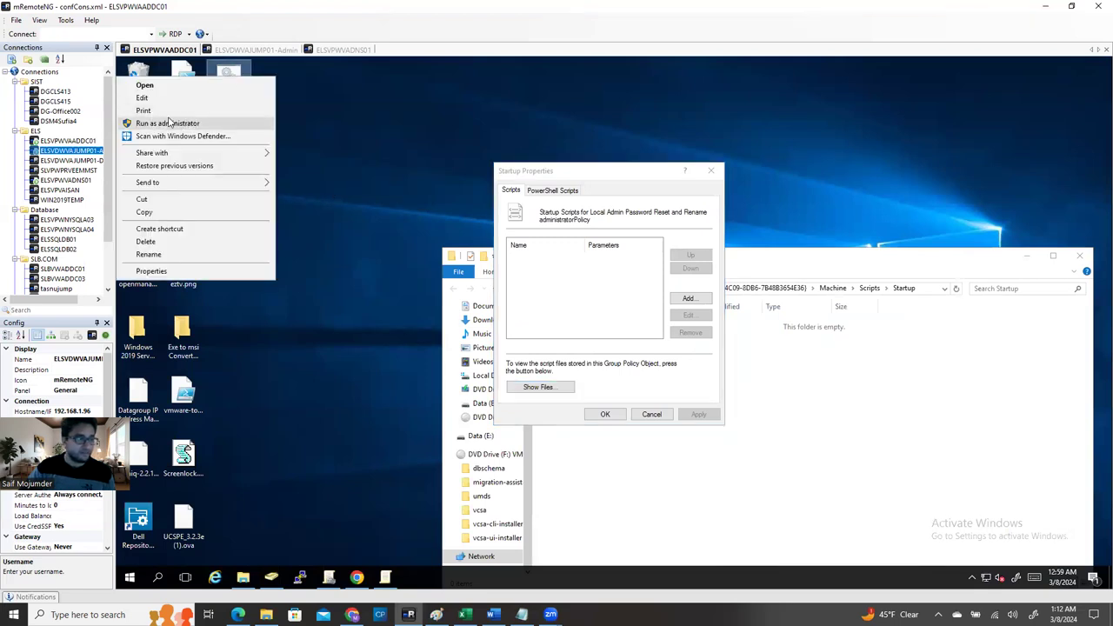
pyautogui.click(244, 208)
pyautogui.click(243, 577)
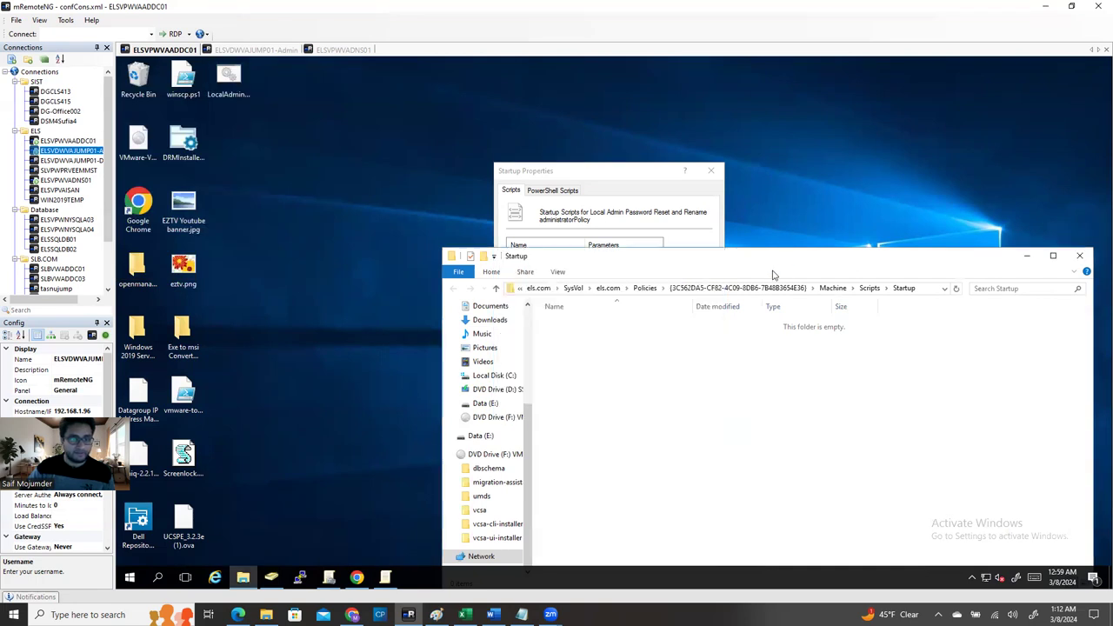
pyautogui.rightClick(721, 385)
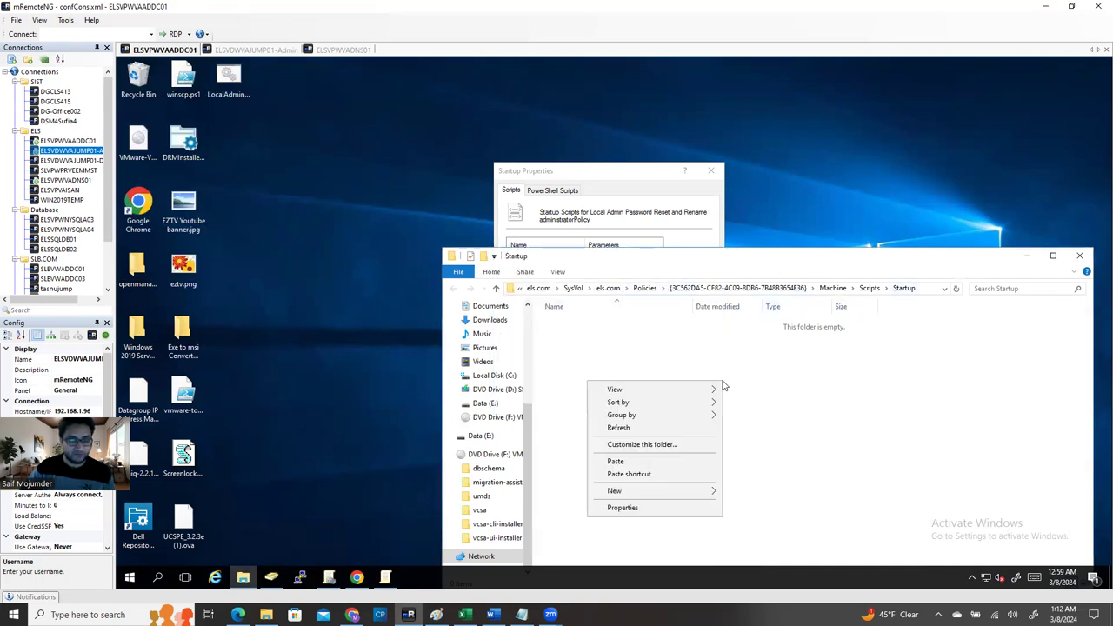
pyautogui.click(633, 463)
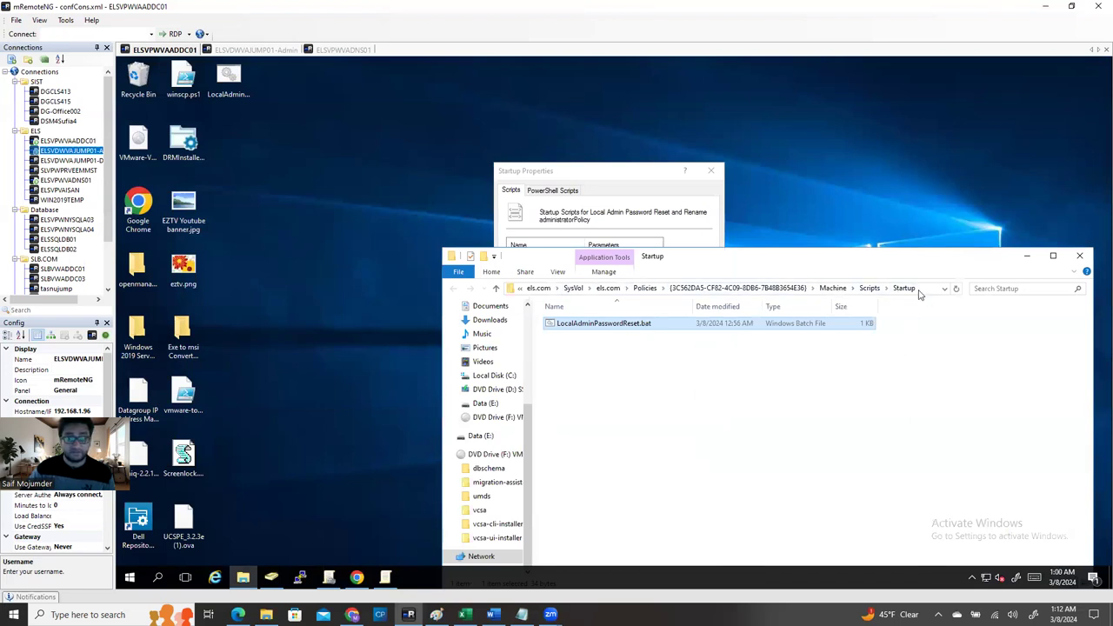
pyautogui.moveTo(797, 160); pyautogui.dragTo(797, 160)
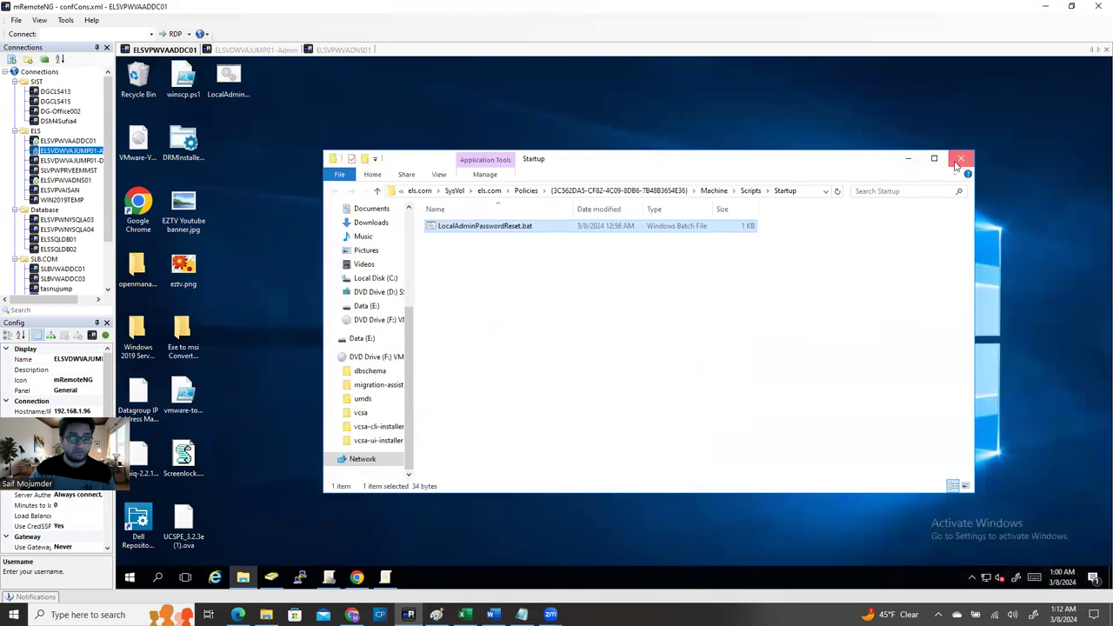
# Step: Add LocalAdminPasswordReset.bat as a startup script through Browse, then apply and close Startup Properties
pyautogui.click(960, 160)
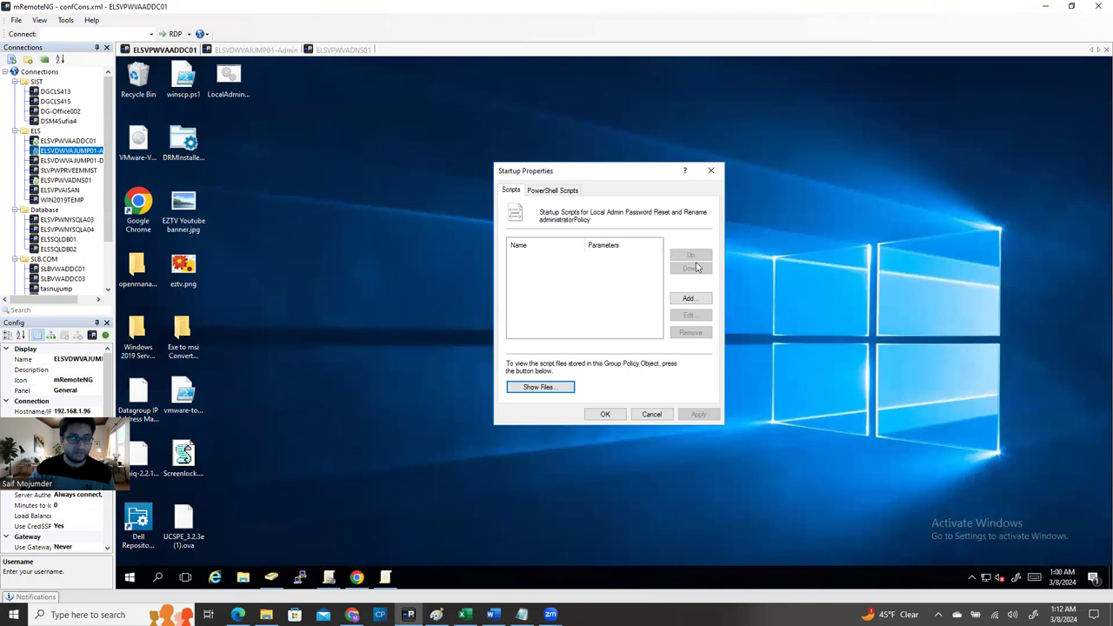
pyautogui.click(685, 300)
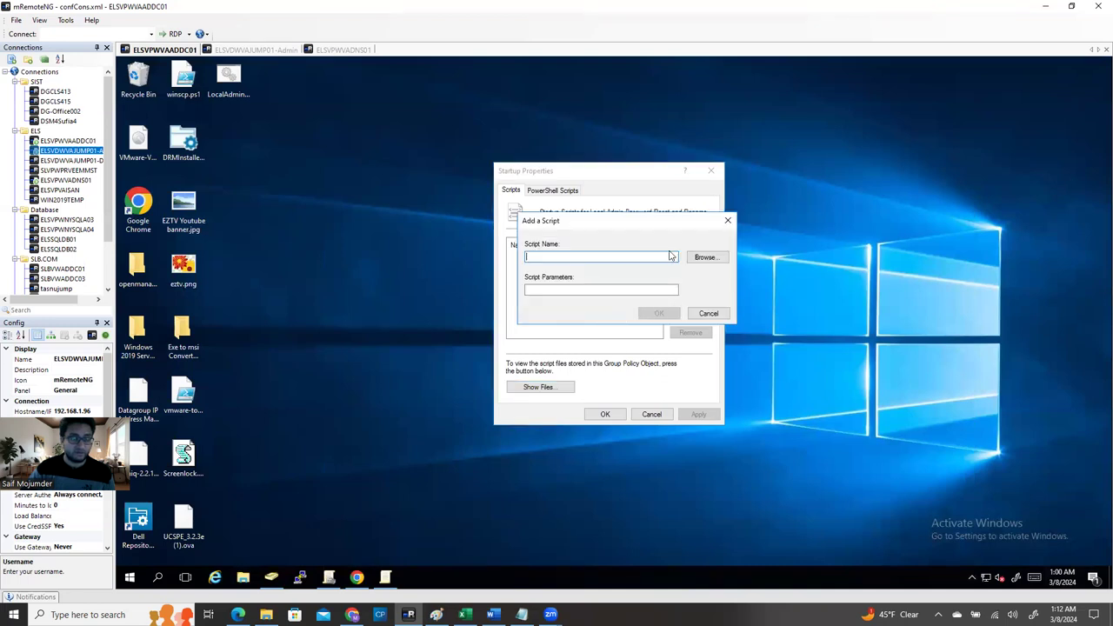
pyautogui.write('Lo')
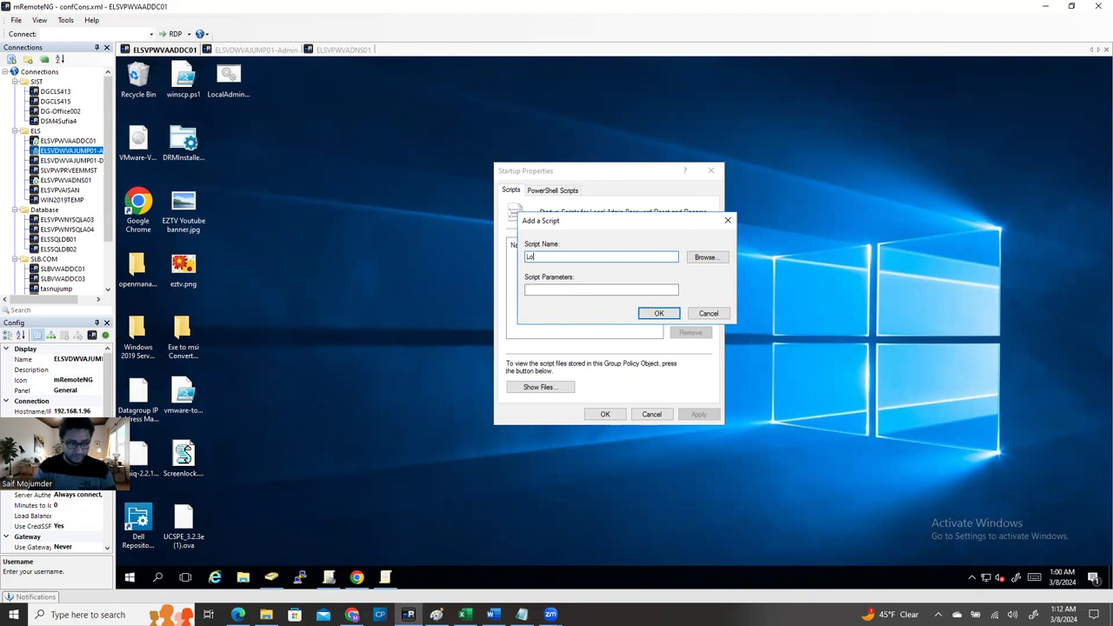
pyautogui.click(708, 259)
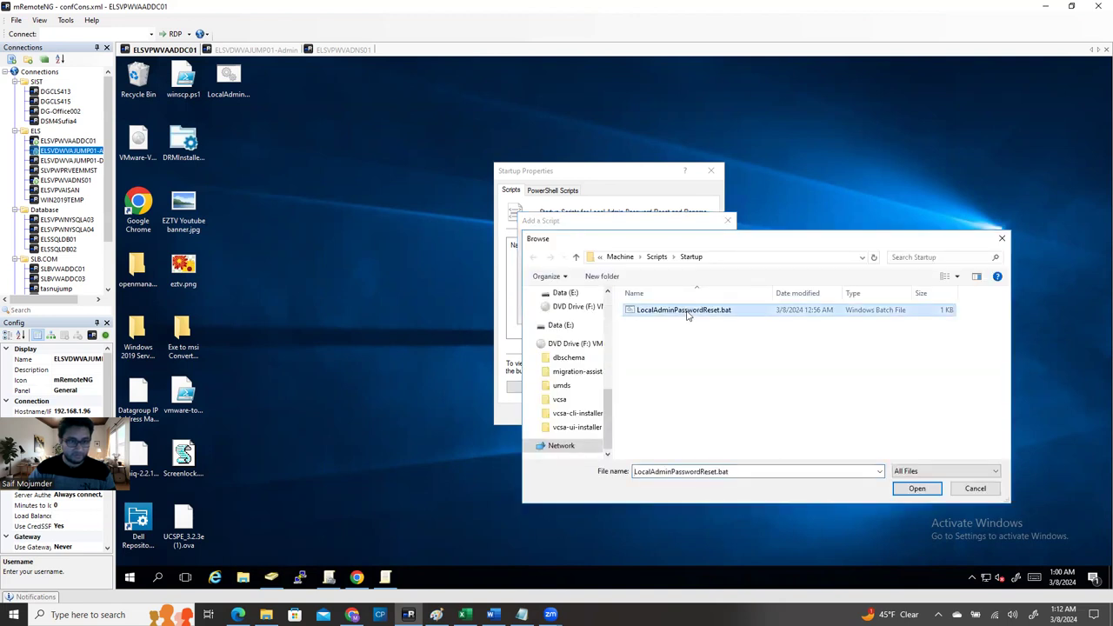
pyautogui.doubleClick(686, 311)
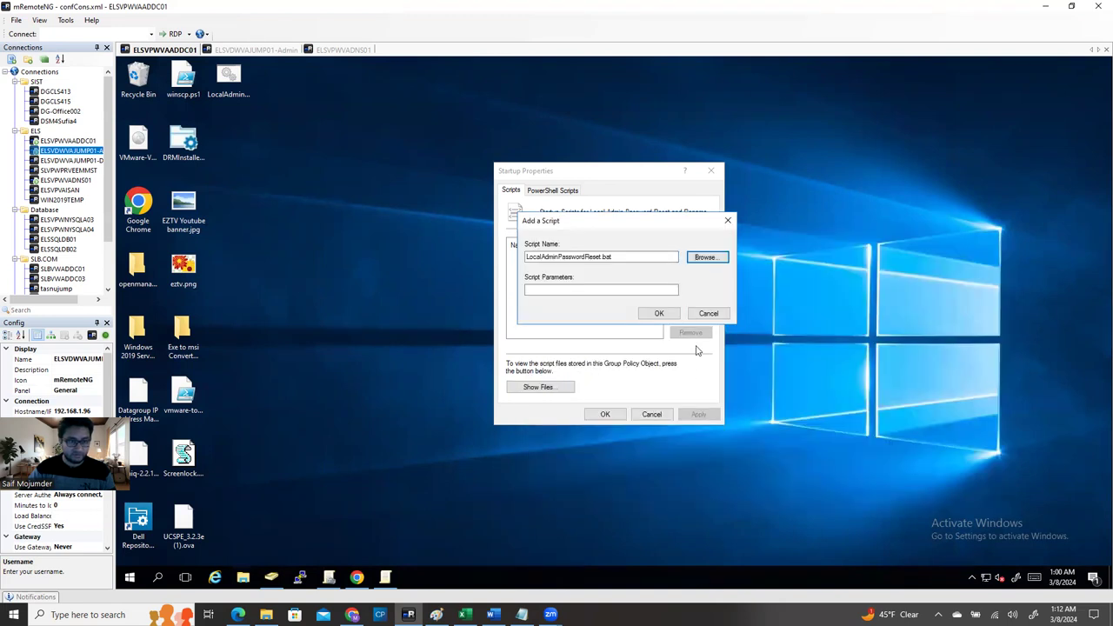
pyautogui.click(658, 315)
pyautogui.moveTo(584, 245); pyautogui.dragTo(660, 246)
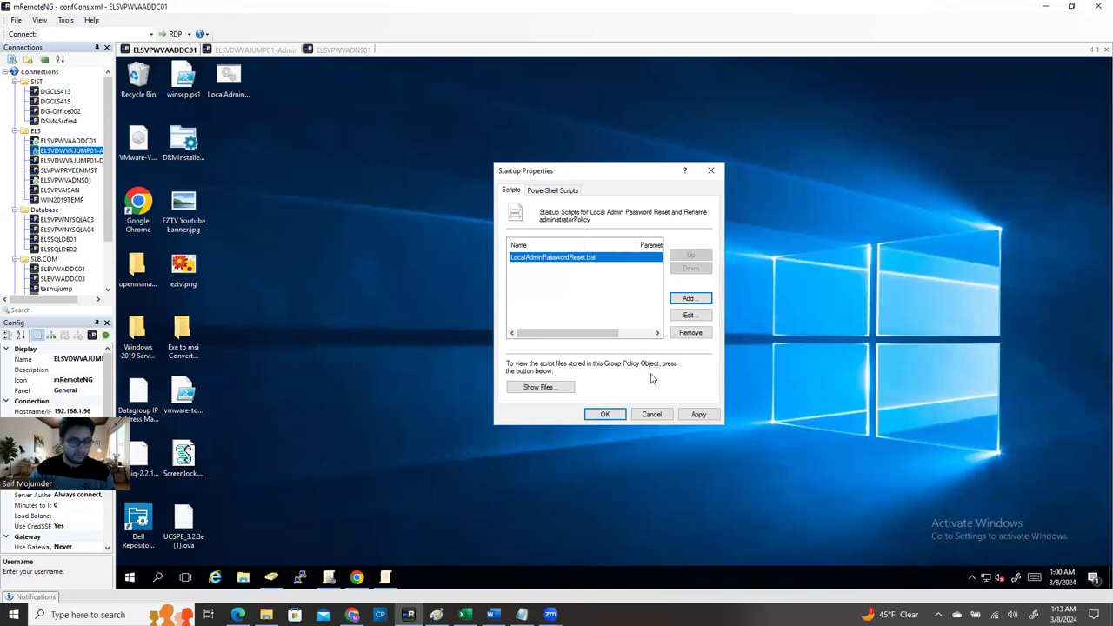
pyautogui.click(699, 414)
pyautogui.click(611, 414)
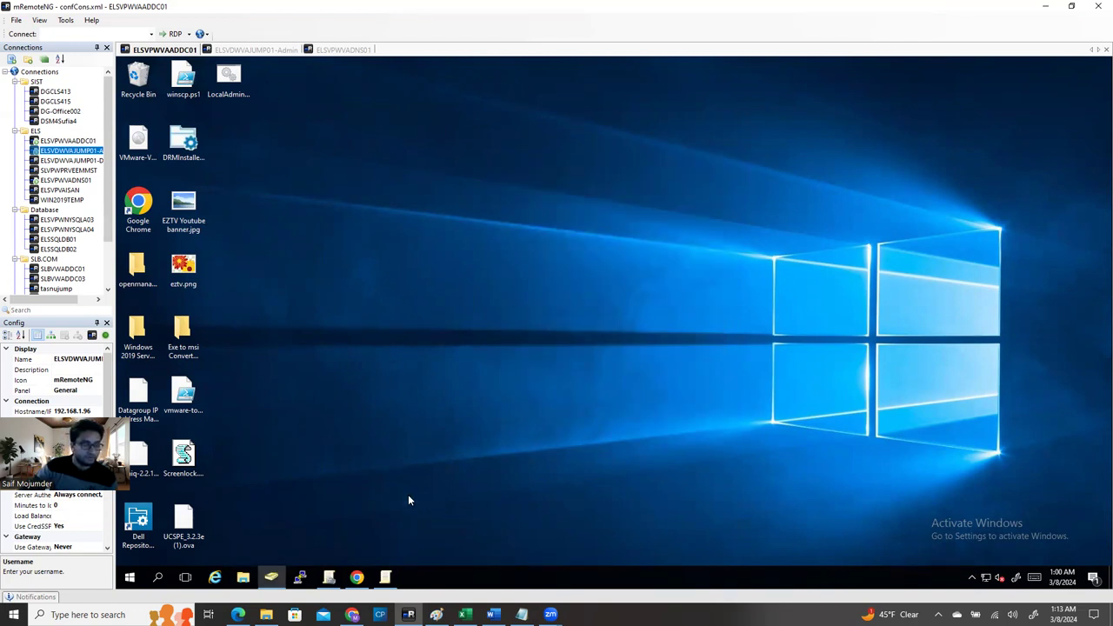
# Step: Confirm the batch file sits in the GPO's Startup folder, close the editor, and list the 13 Group Policy Objects
pyautogui.click(386, 576)
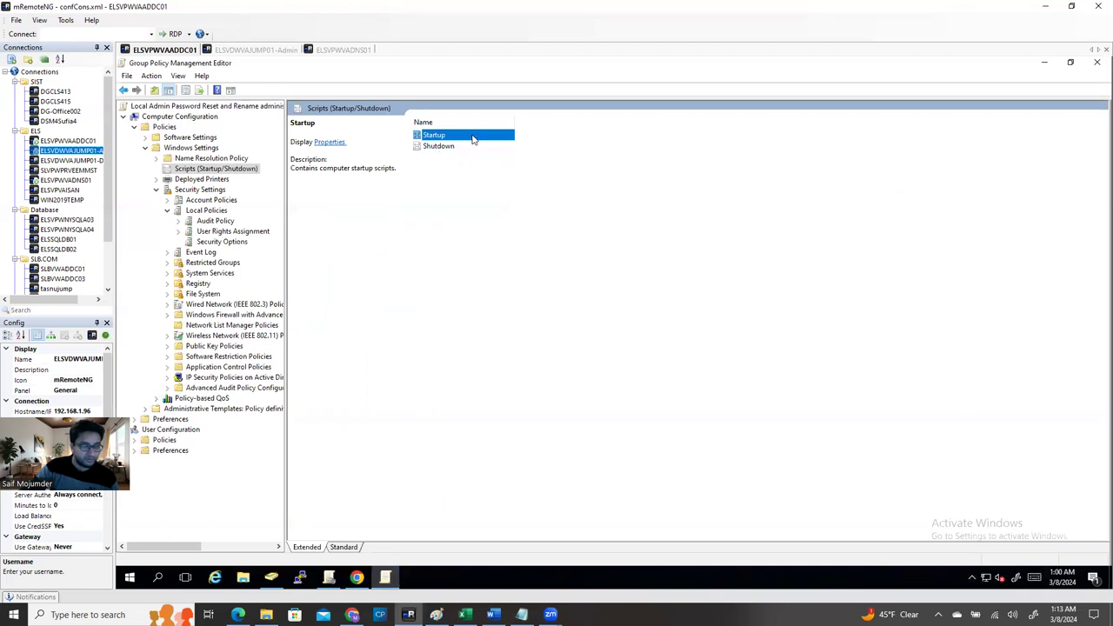
pyautogui.doubleClick(445, 138)
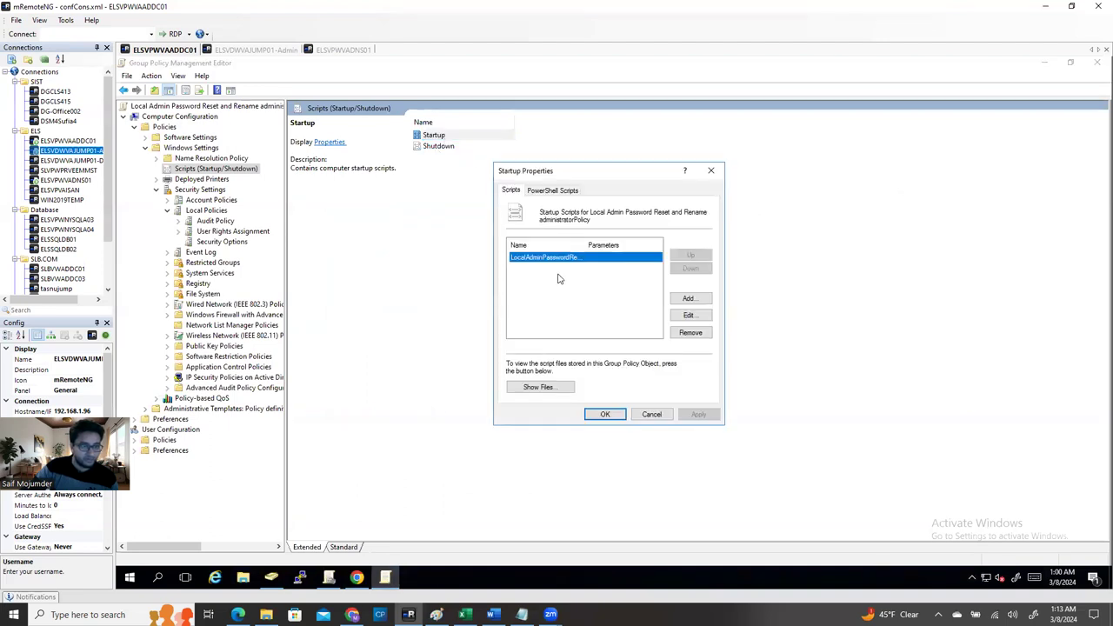
pyautogui.click(540, 389)
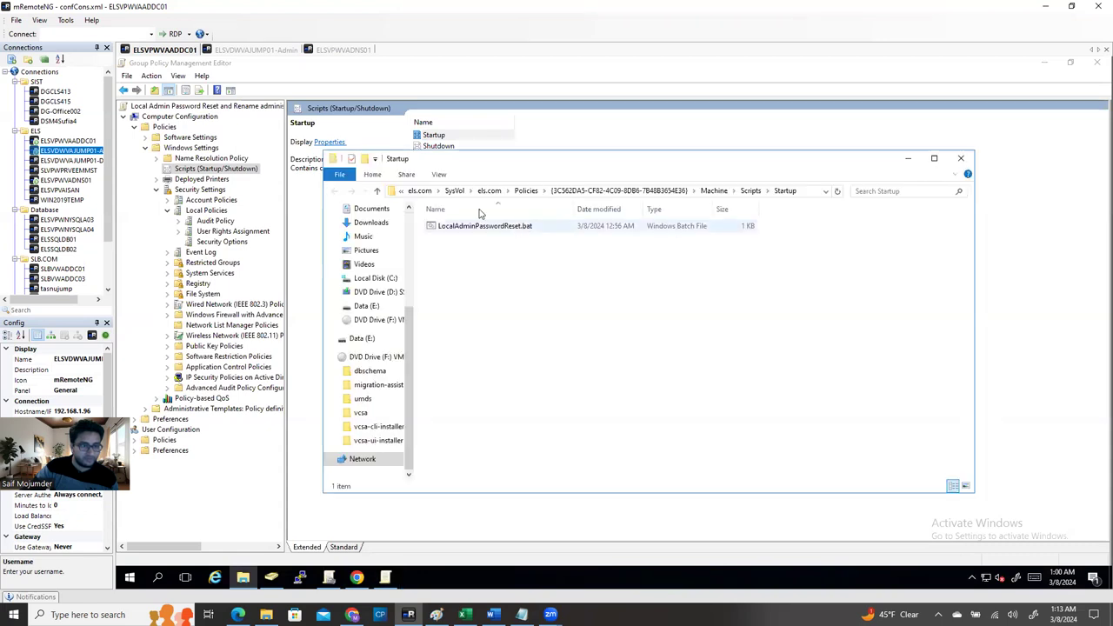
pyautogui.click(961, 157)
pyautogui.click(711, 171)
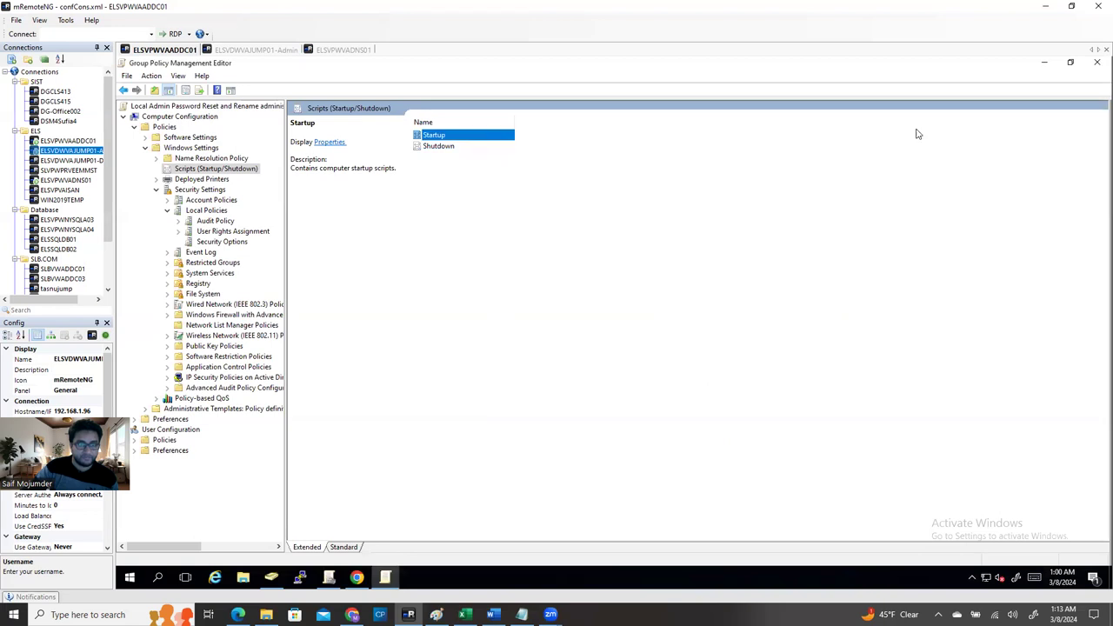
pyautogui.click(1096, 63)
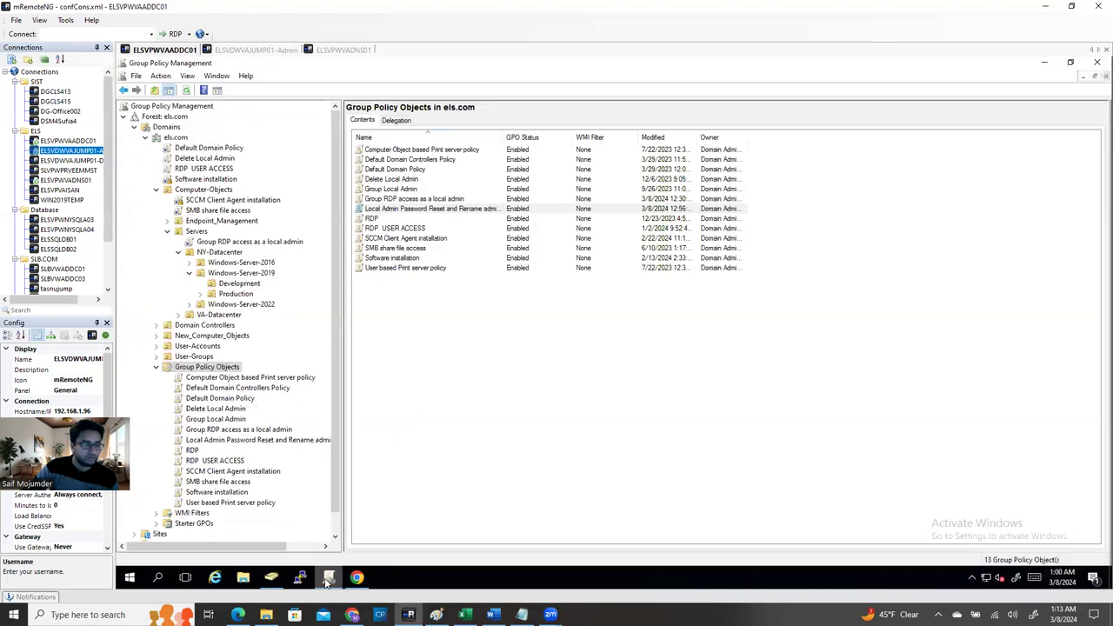
pyautogui.click(329, 577)
pyautogui.click(206, 369)
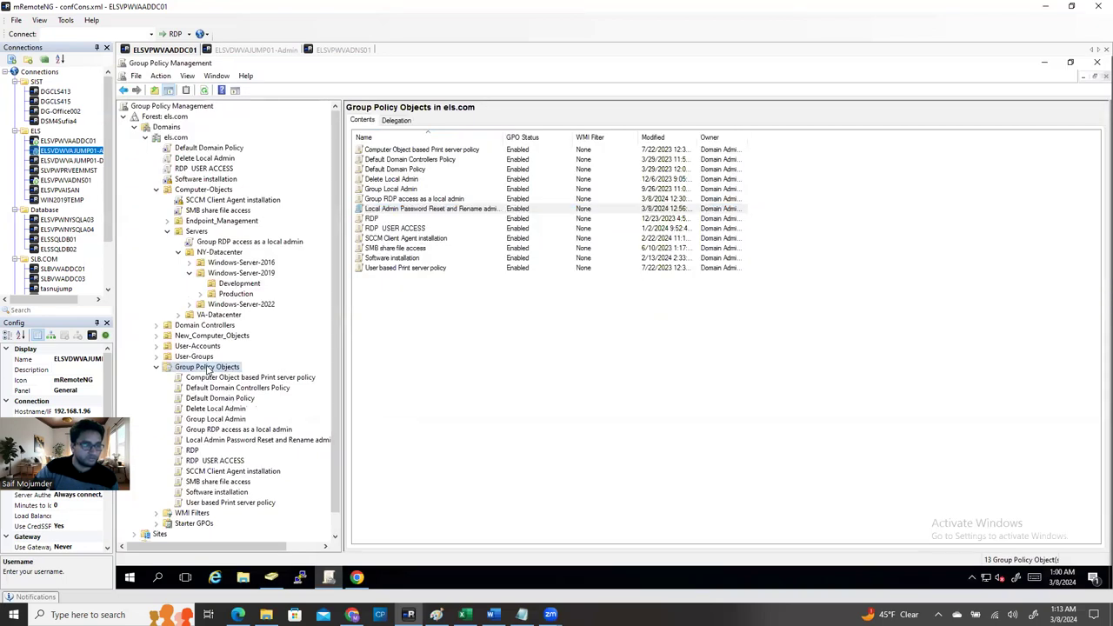
# Step: Scroll the Local Admin Password Reset GPO's Settings report, then view its Scope showing no links
pyautogui.click(261, 440)
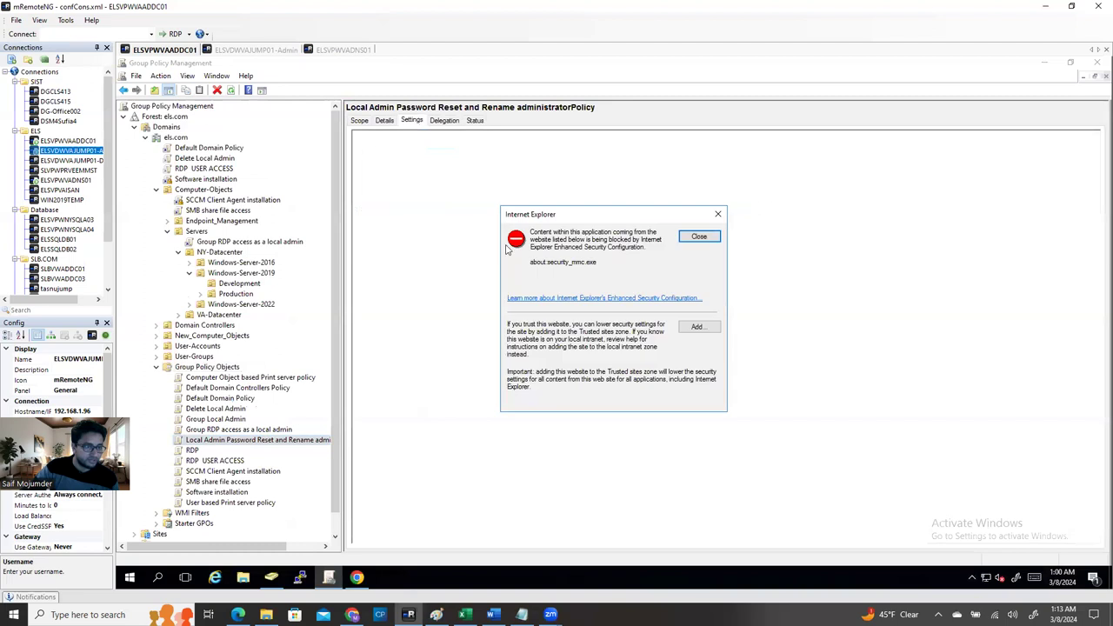
pyautogui.click(698, 237)
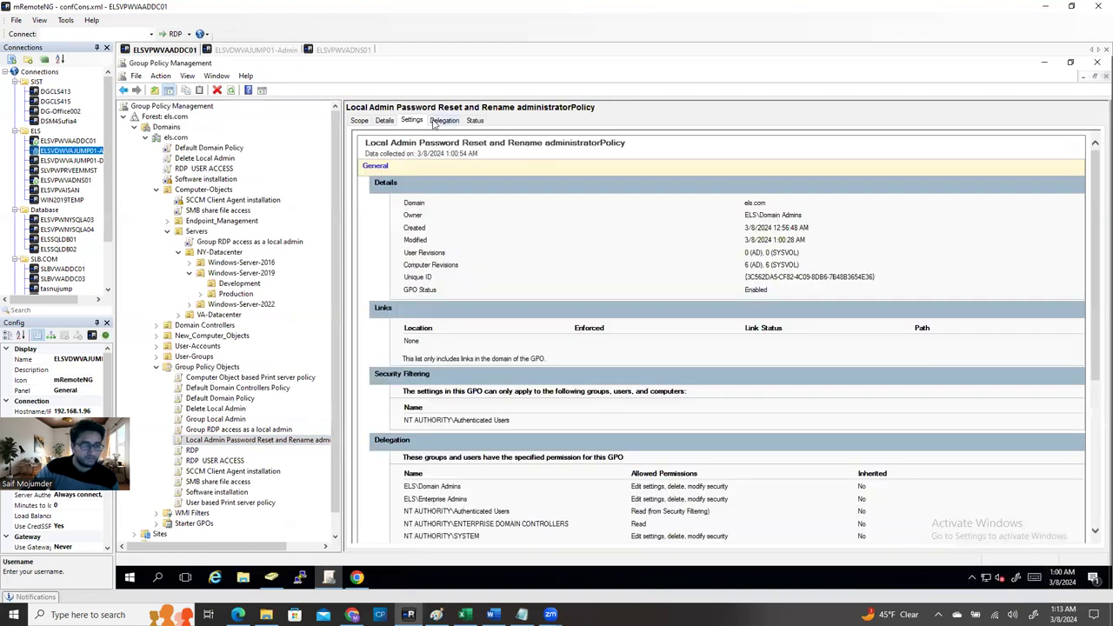
pyautogui.scroll(-5, 633, 462)
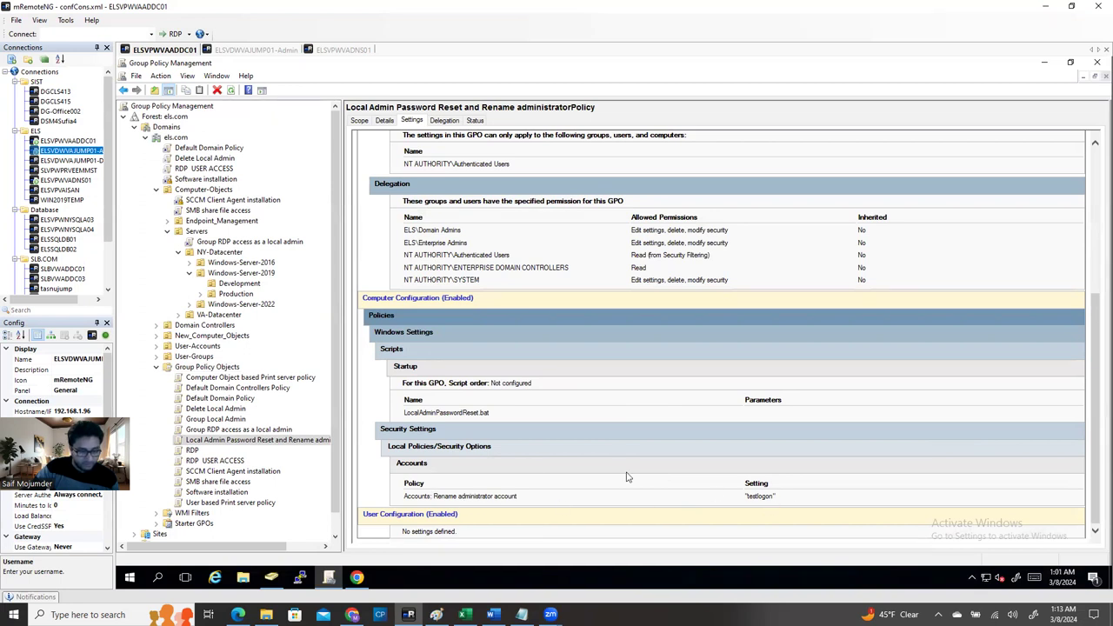
pyautogui.click(400, 354)
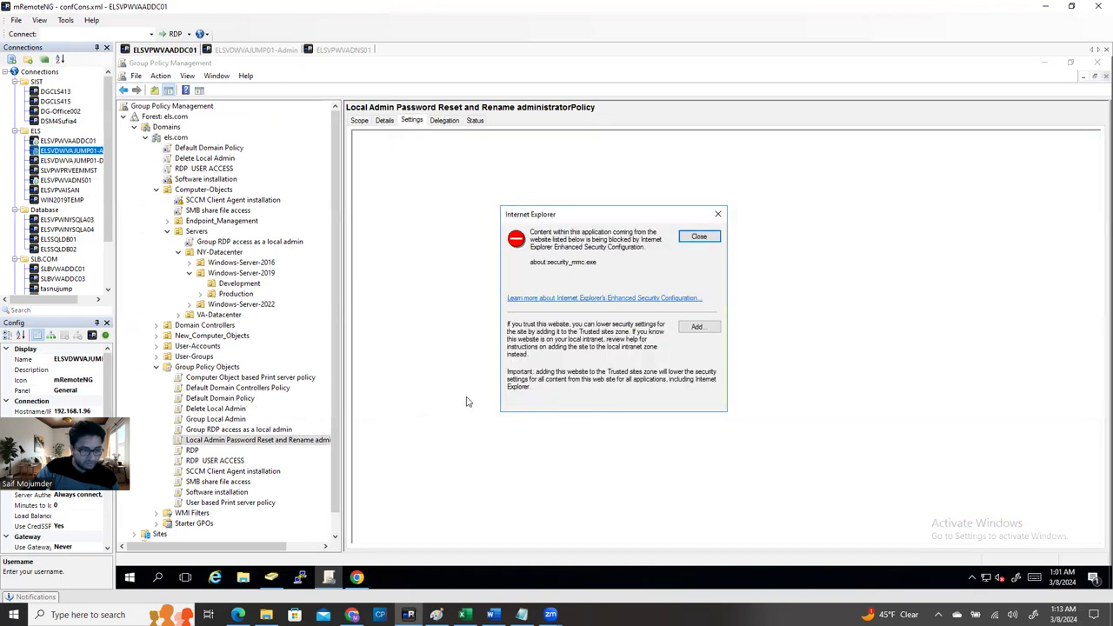
pyautogui.click(703, 240)
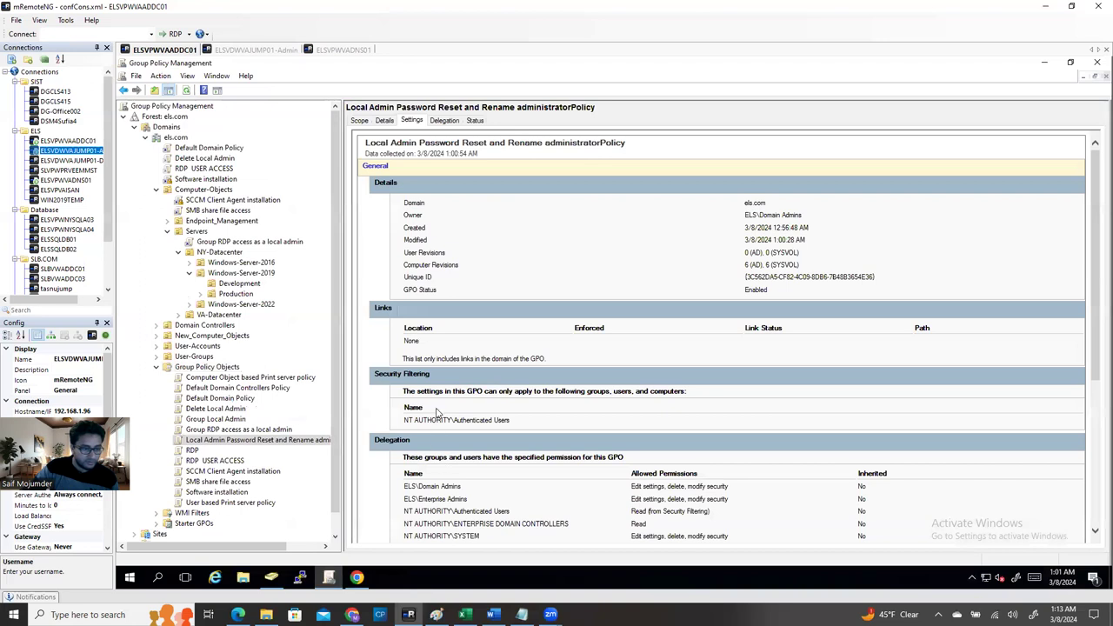
pyautogui.scroll(-3, 443, 422)
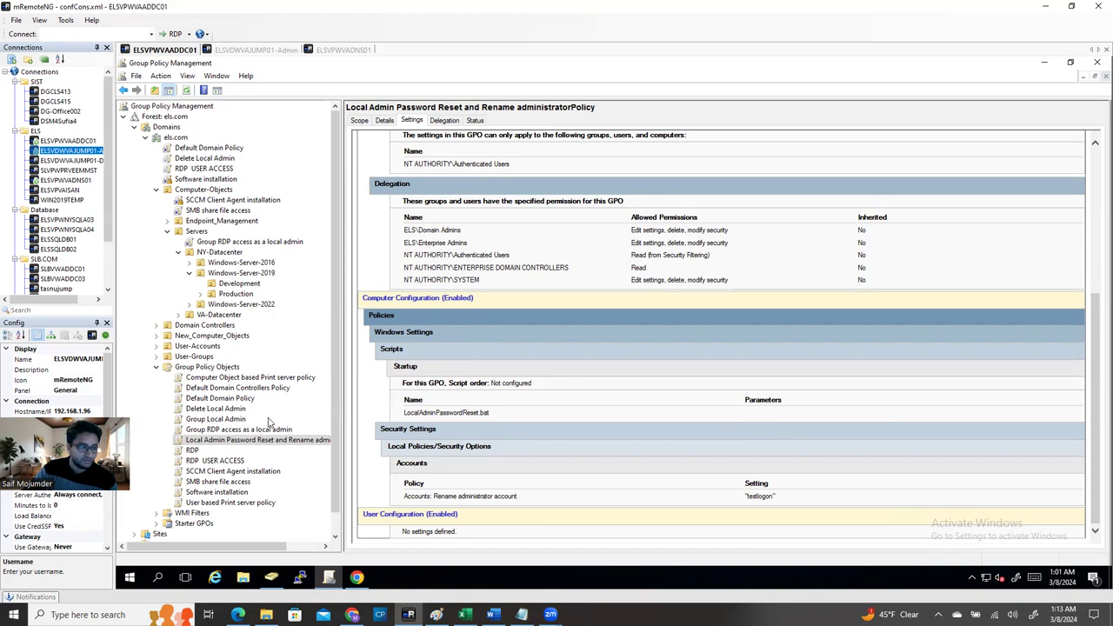
pyautogui.click(360, 122)
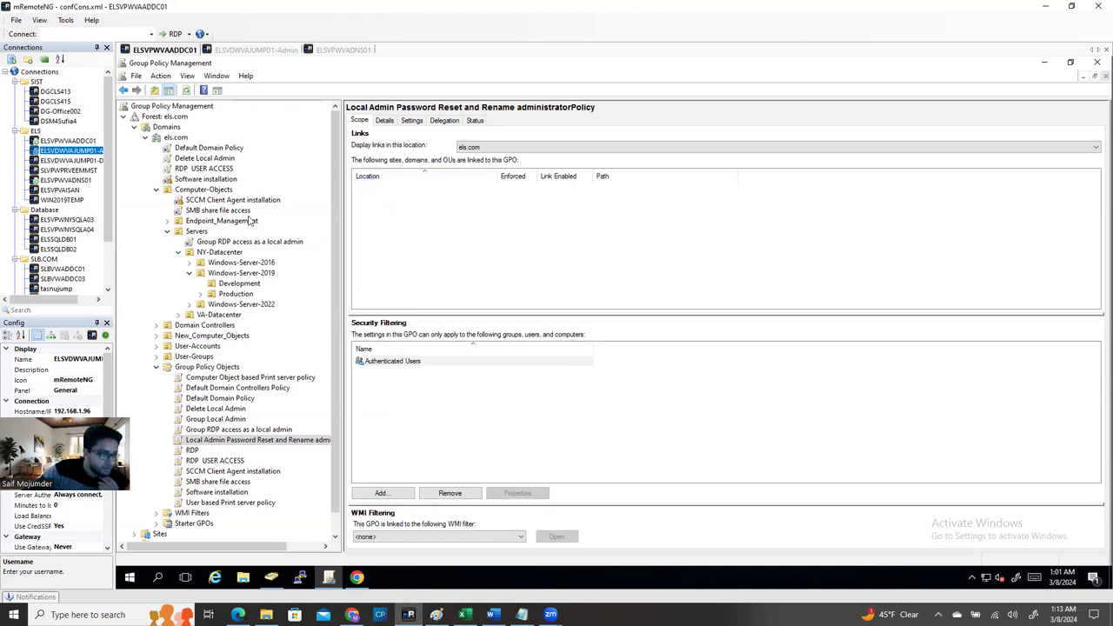
# Step: Link the existing Local Admin Password Reset and Rename administrator GPO to the Computer-Objects OU
pyautogui.click(199, 192)
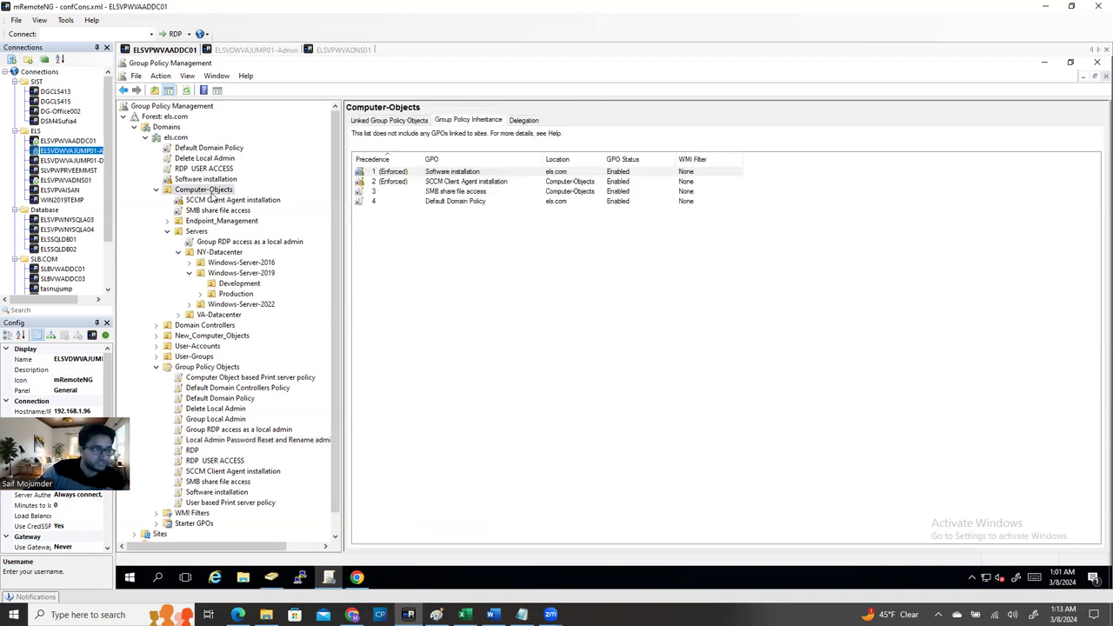
pyautogui.rightClick(212, 198)
pyautogui.click(260, 213)
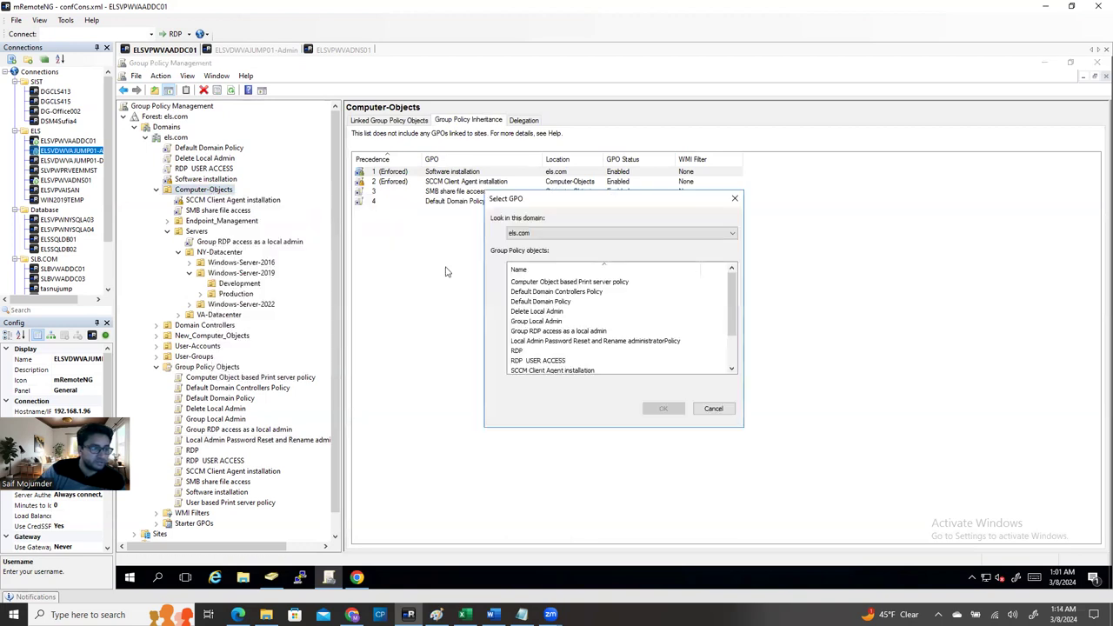
pyautogui.click(592, 341)
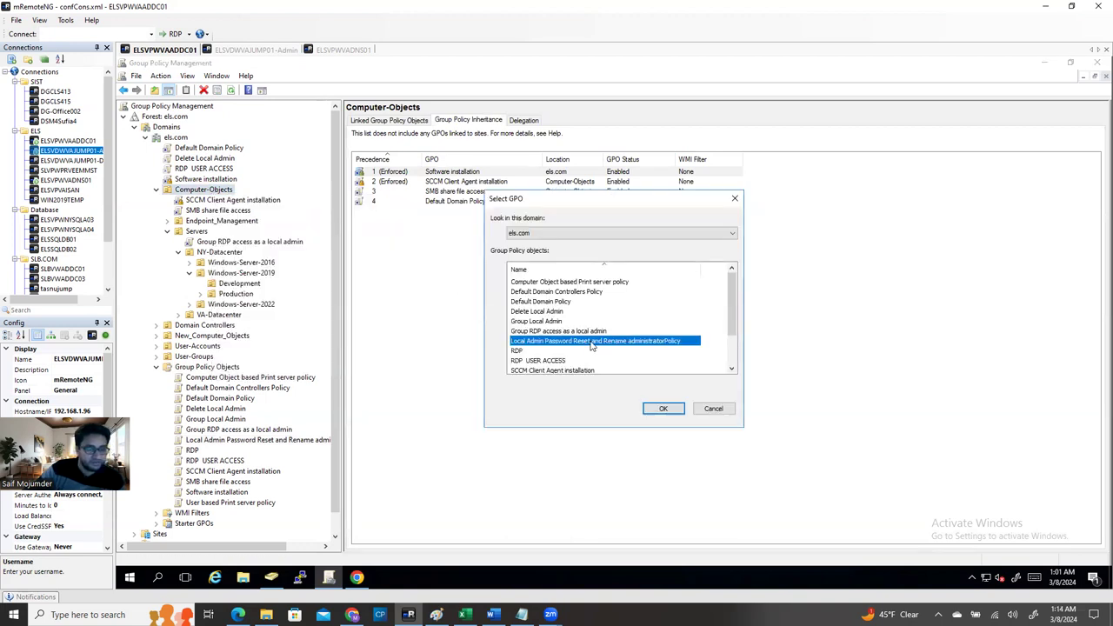
pyautogui.click(663, 409)
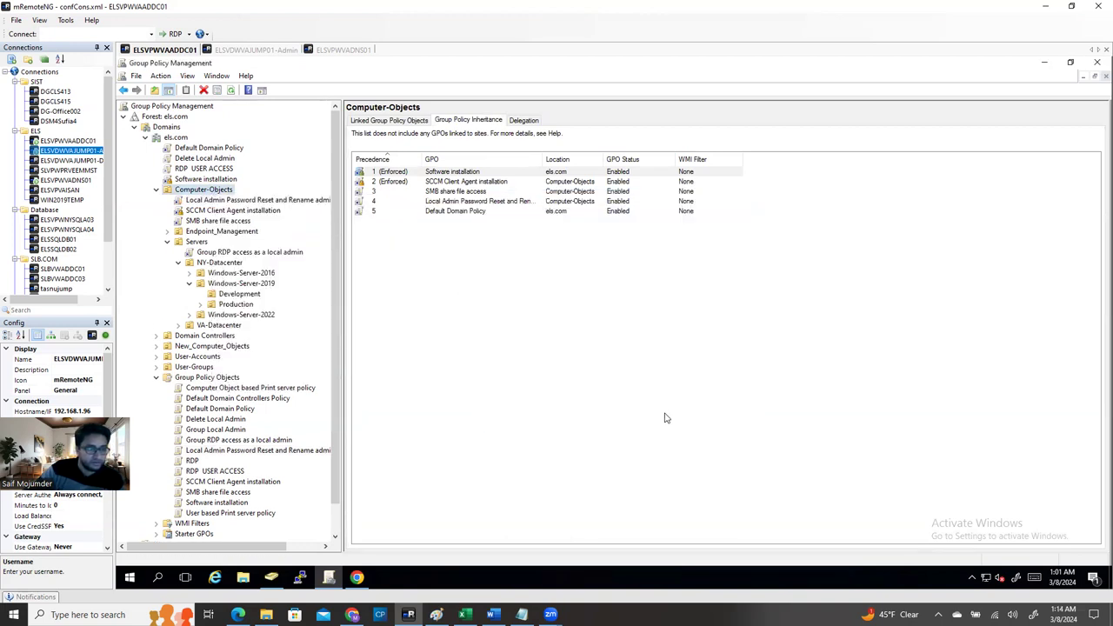
# Step: Check the Development OU's Group Policy Inheritance list shows the newly linked GPO
pyautogui.click(228, 295)
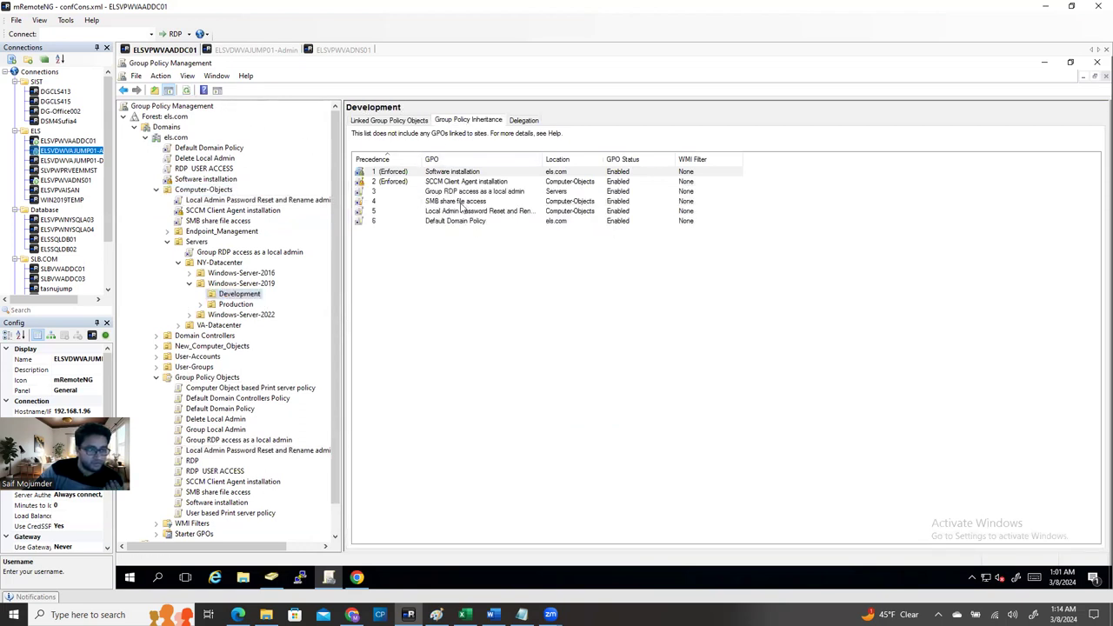
pyautogui.moveTo(540, 159); pyautogui.dragTo(701, 159)
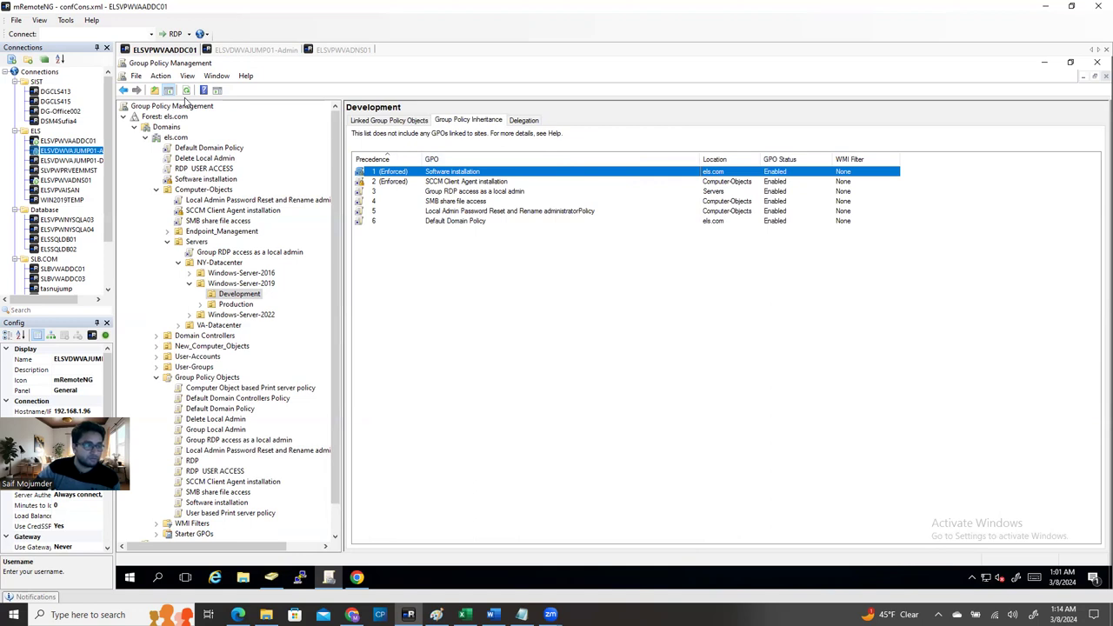
pyautogui.click(192, 189)
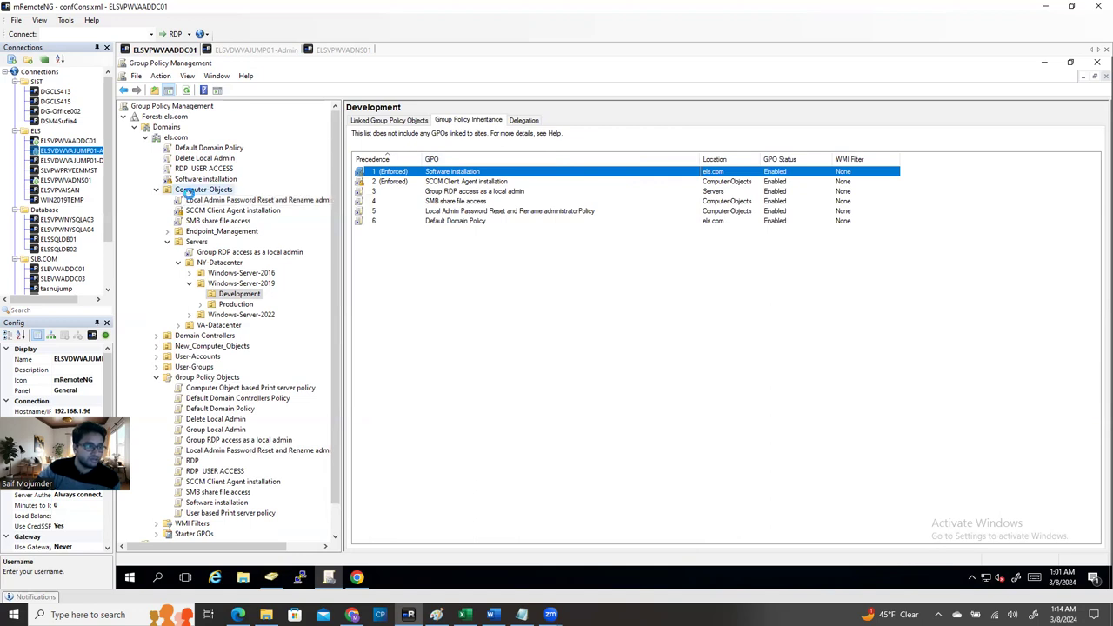
pyautogui.click(188, 90)
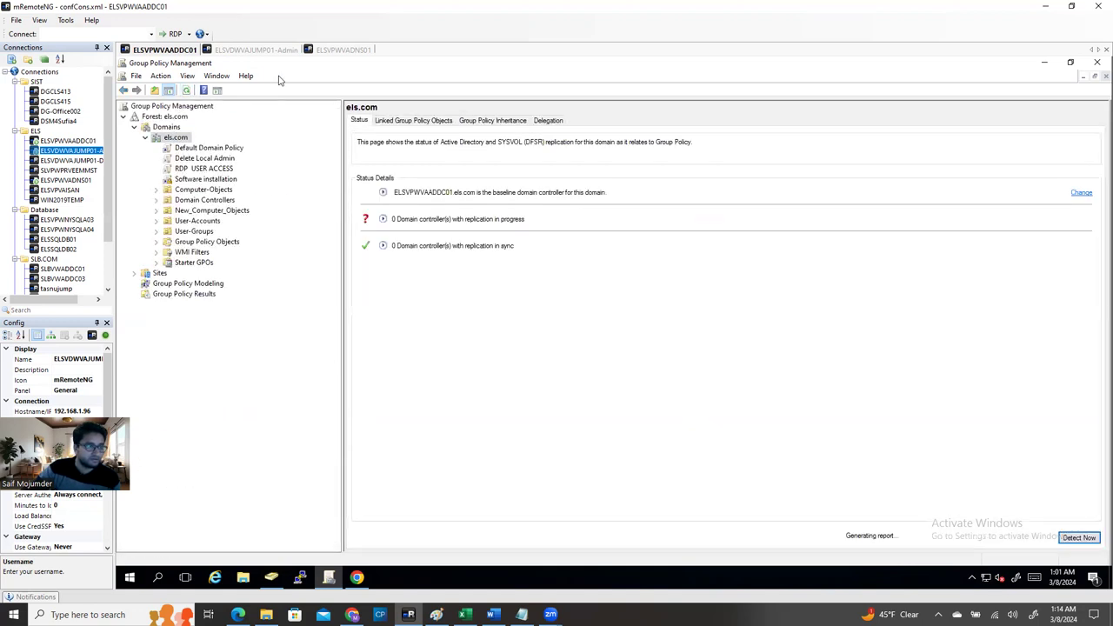
# Step: In the ELSVDWVAJUMP01-Admin session, close Server Manager and list Computer Management's local Users, including Administrator and test-local-01
pyautogui.click(271, 49)
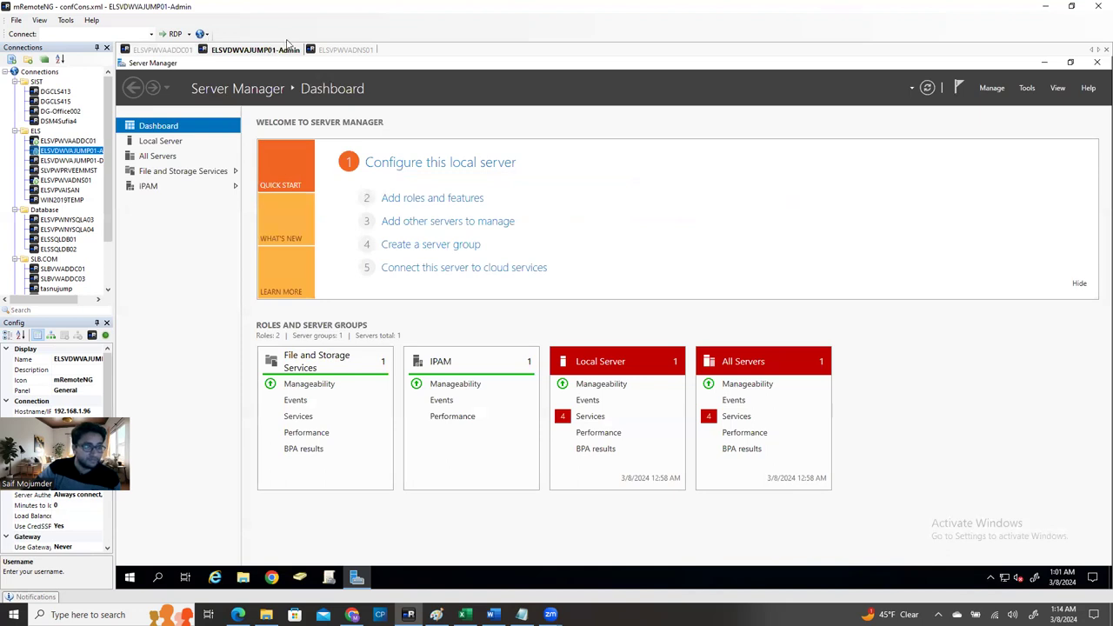
pyautogui.click(1095, 65)
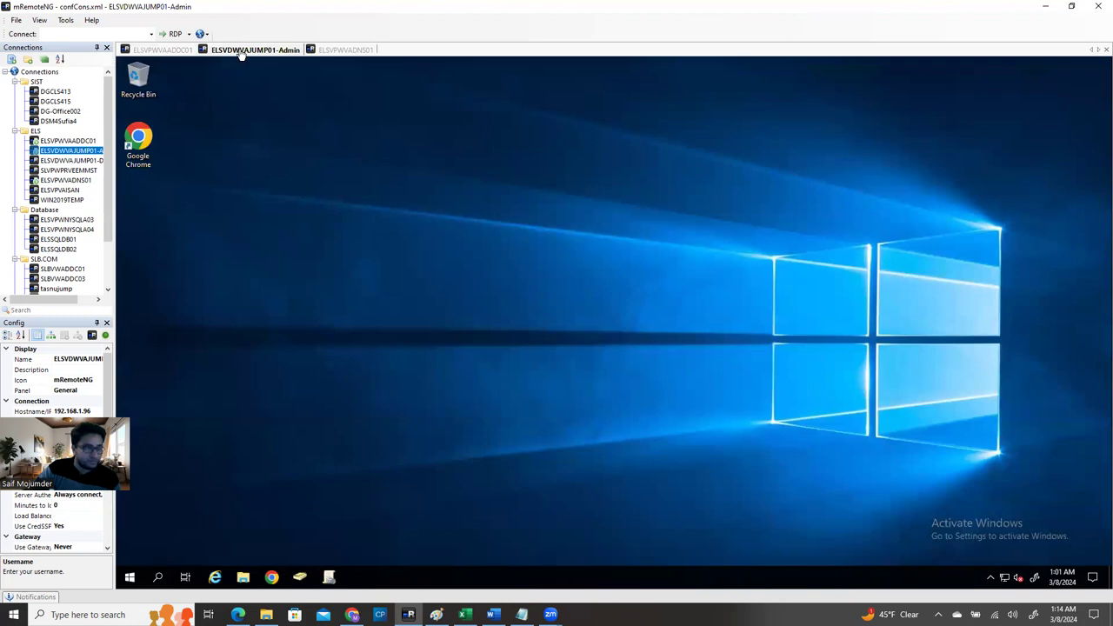
pyautogui.click(129, 577)
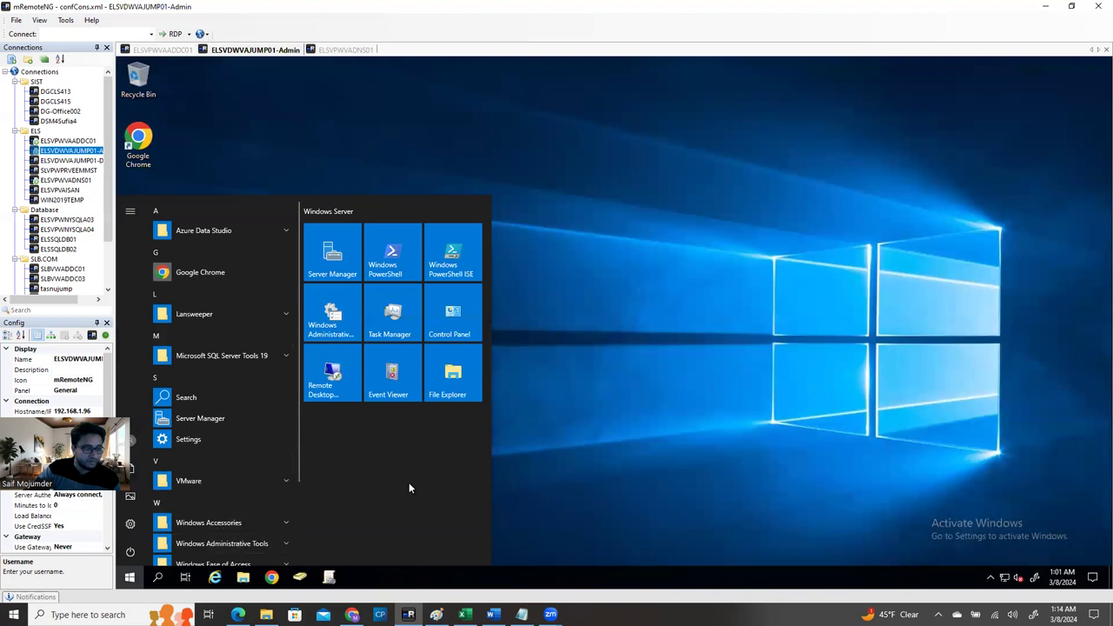
pyautogui.click(157, 587)
pyautogui.write('computer')
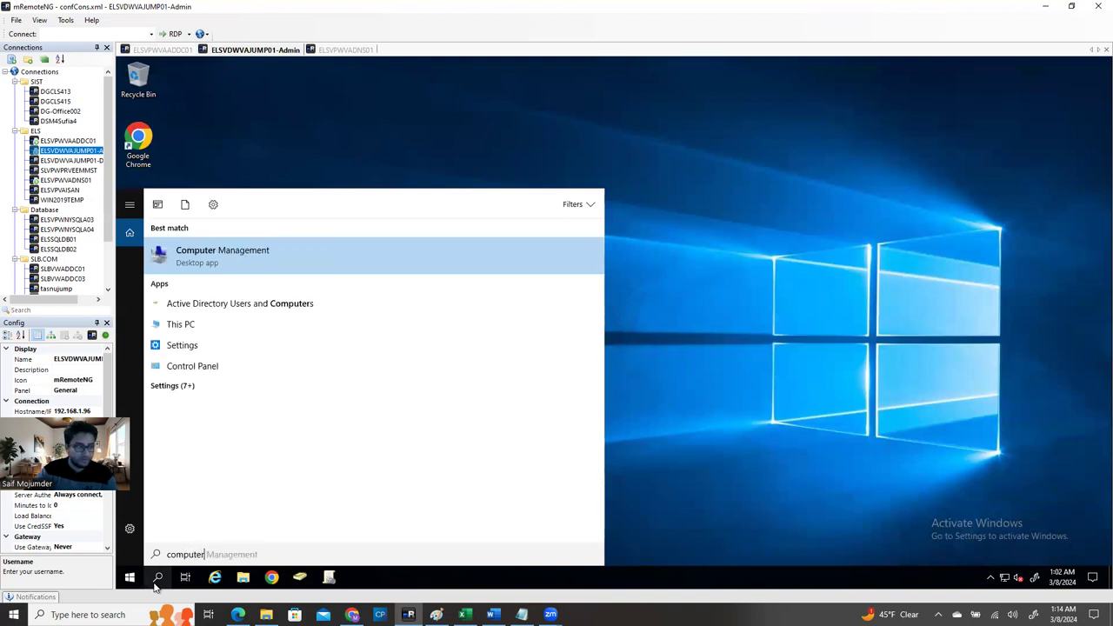
pyautogui.click(254, 261)
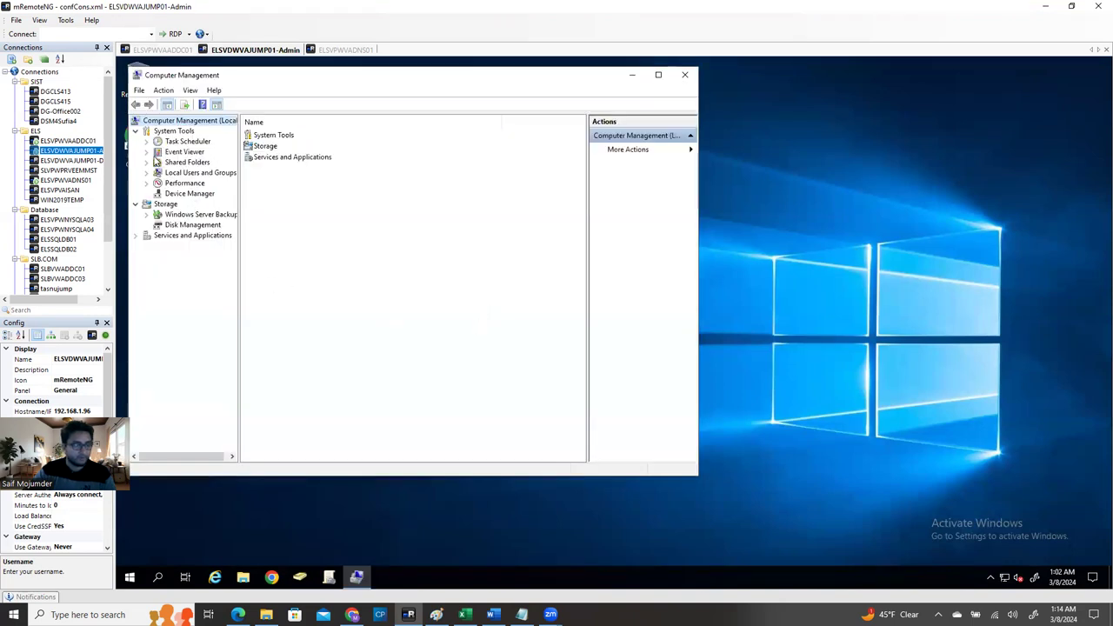
pyautogui.click(146, 173)
pyautogui.click(184, 183)
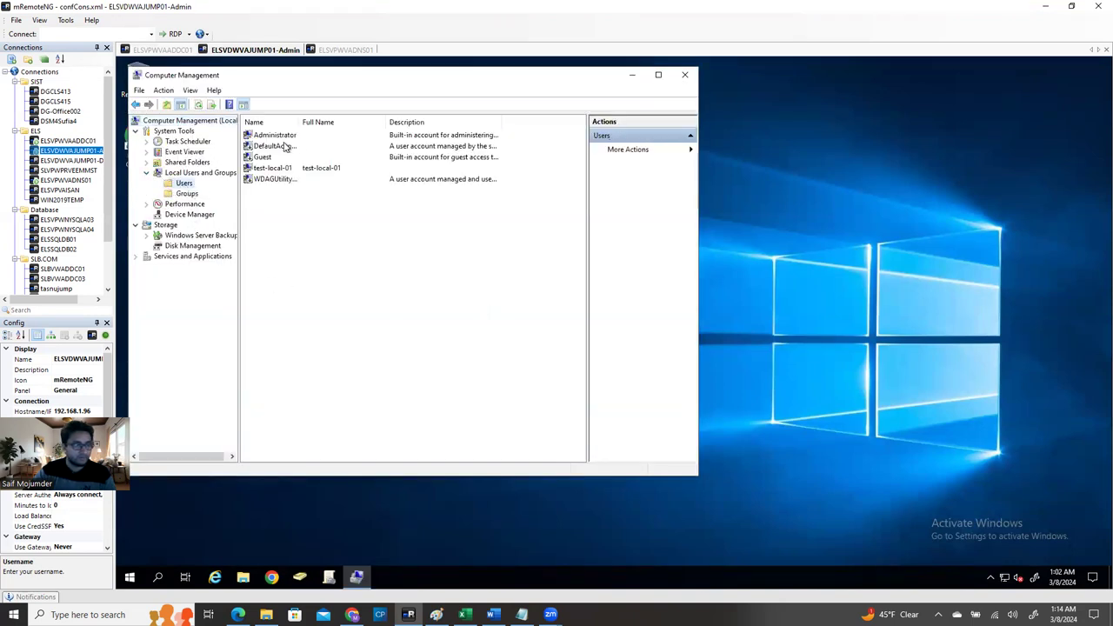
pyautogui.moveTo(299, 122); pyautogui.dragTo(374, 123)
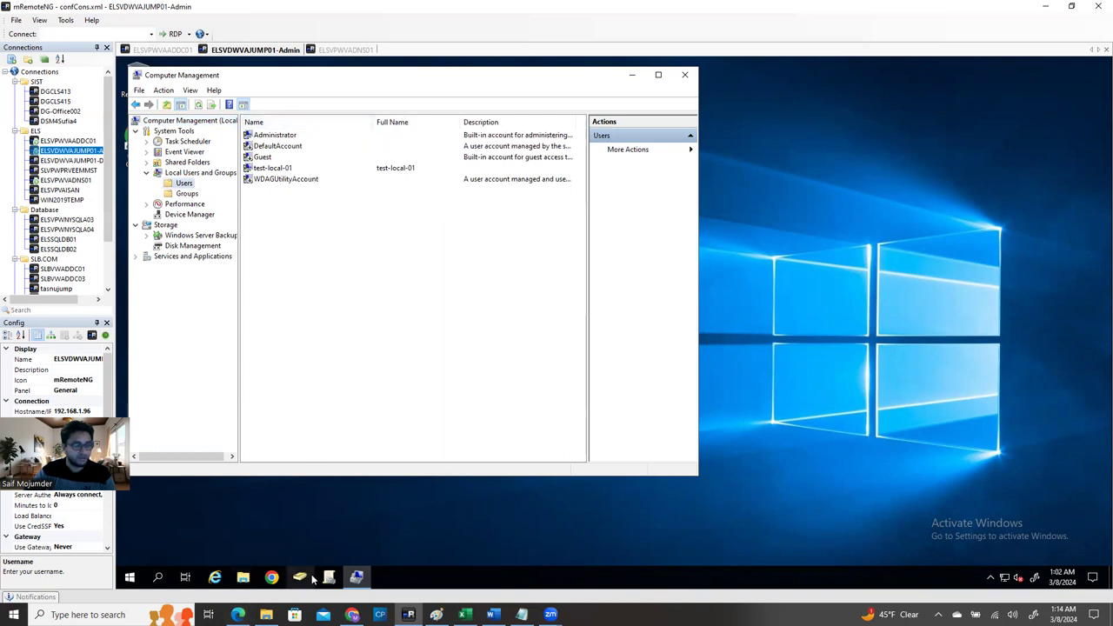
pyautogui.click(157, 580)
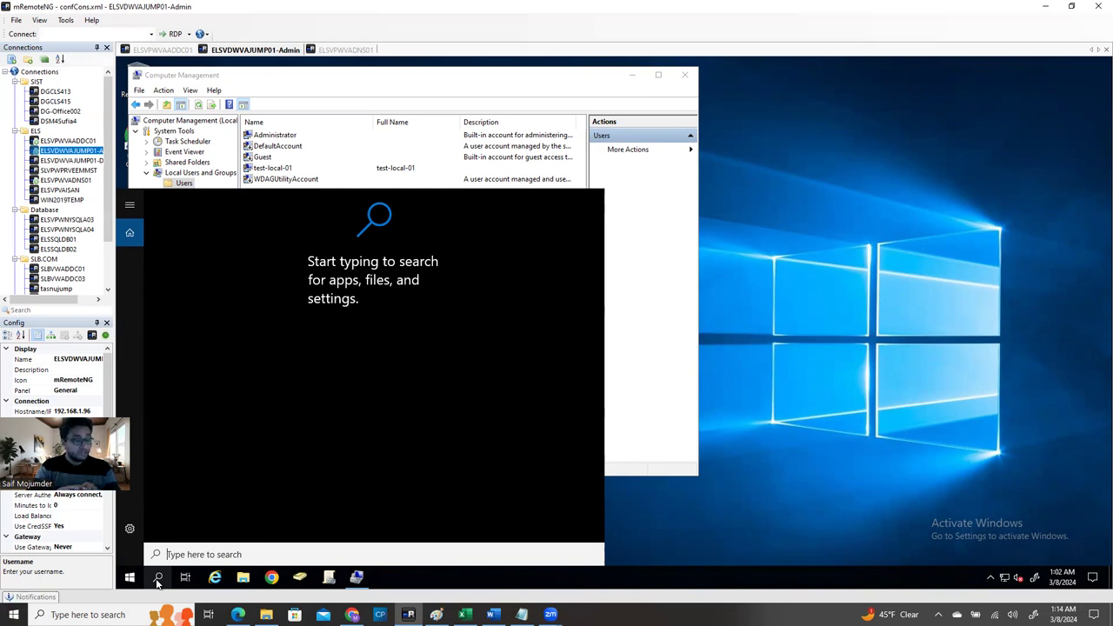
# Step: Launch an administrator Command Prompt on the jump server, then switch to the ELSVPWVAADDC01 session
pyautogui.write('cmd')
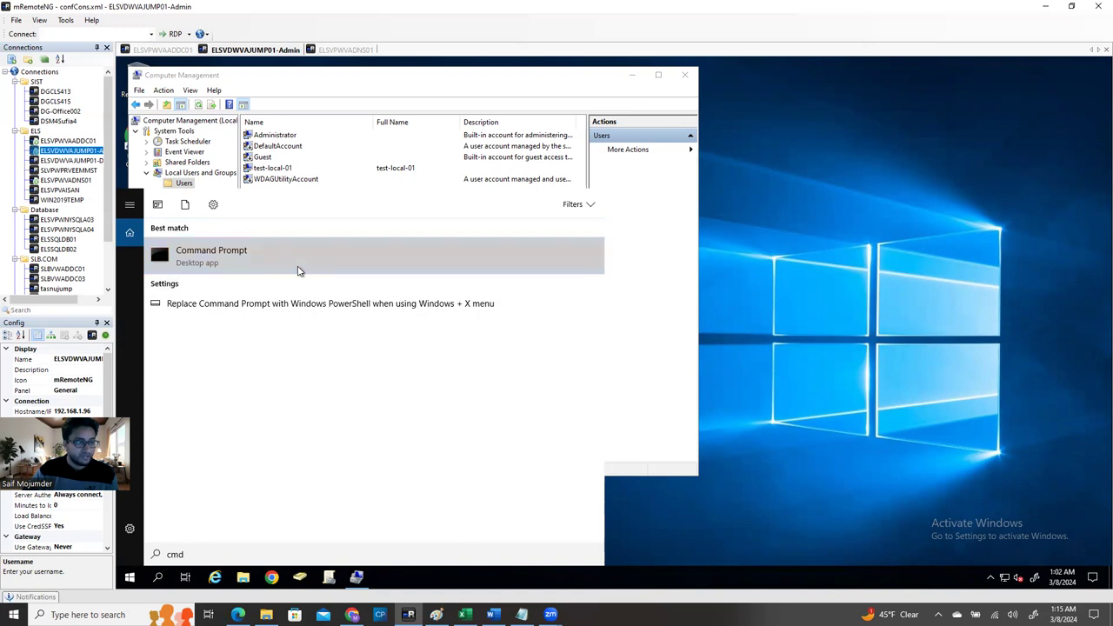
pyautogui.rightClick(297, 270)
pyautogui.click(318, 280)
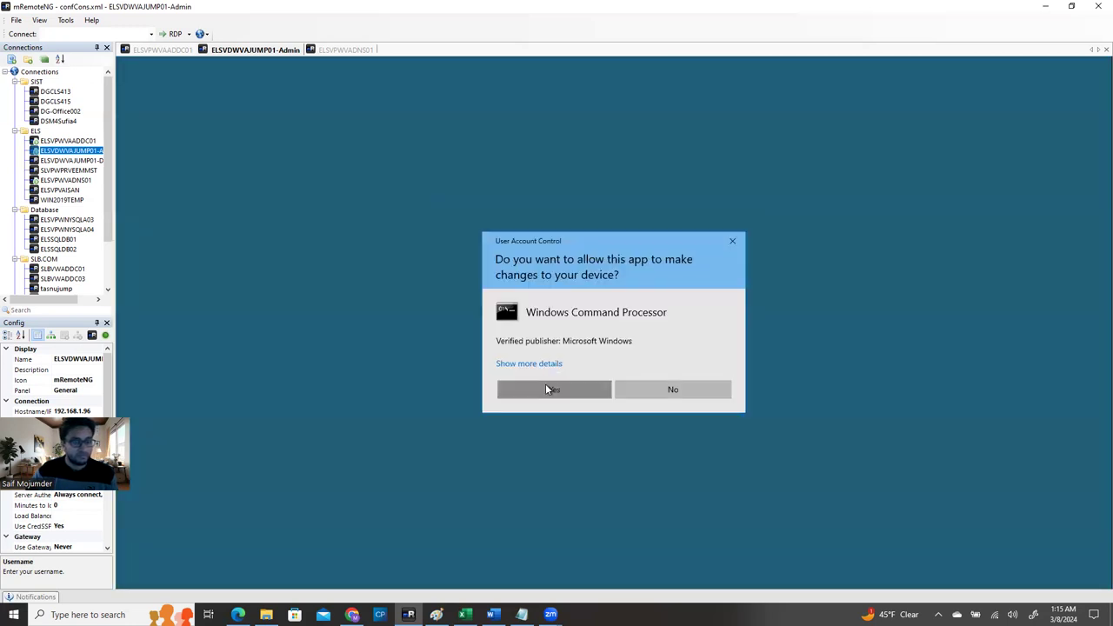
pyautogui.click(545, 386)
pyautogui.moveTo(481, 76); pyautogui.dragTo(841, 227)
pyautogui.click(772, 337)
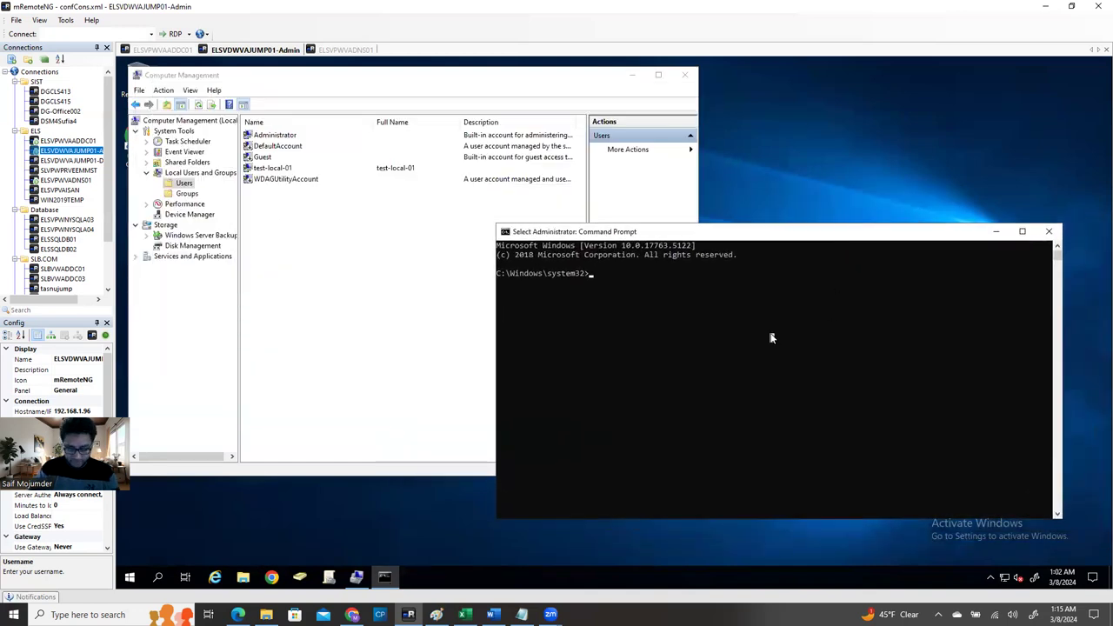
pyautogui.write('g')
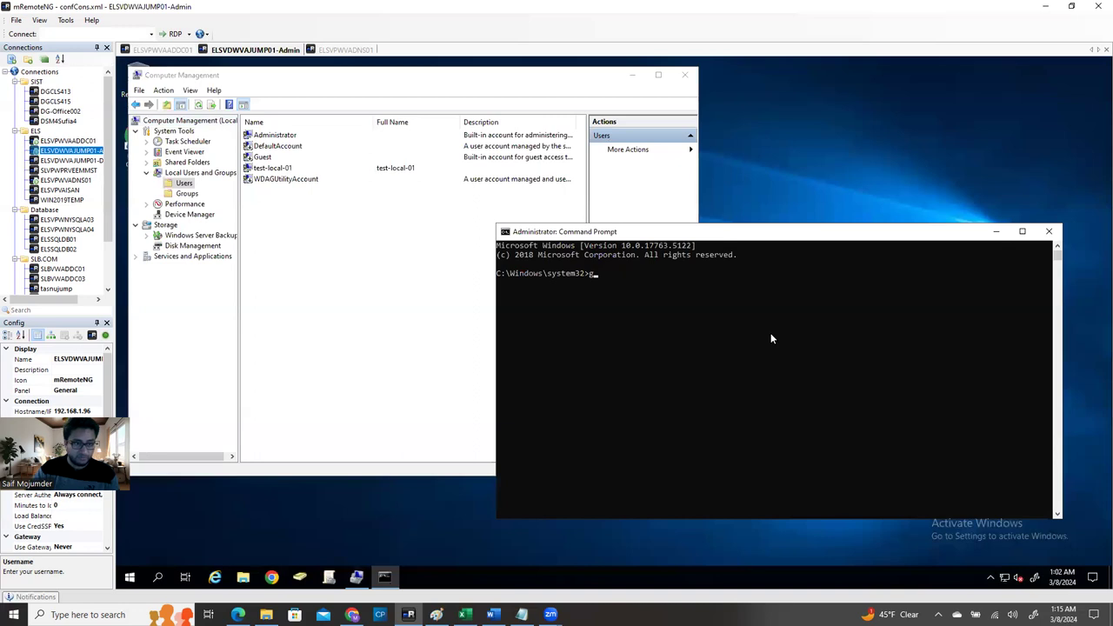
pyautogui.click(160, 50)
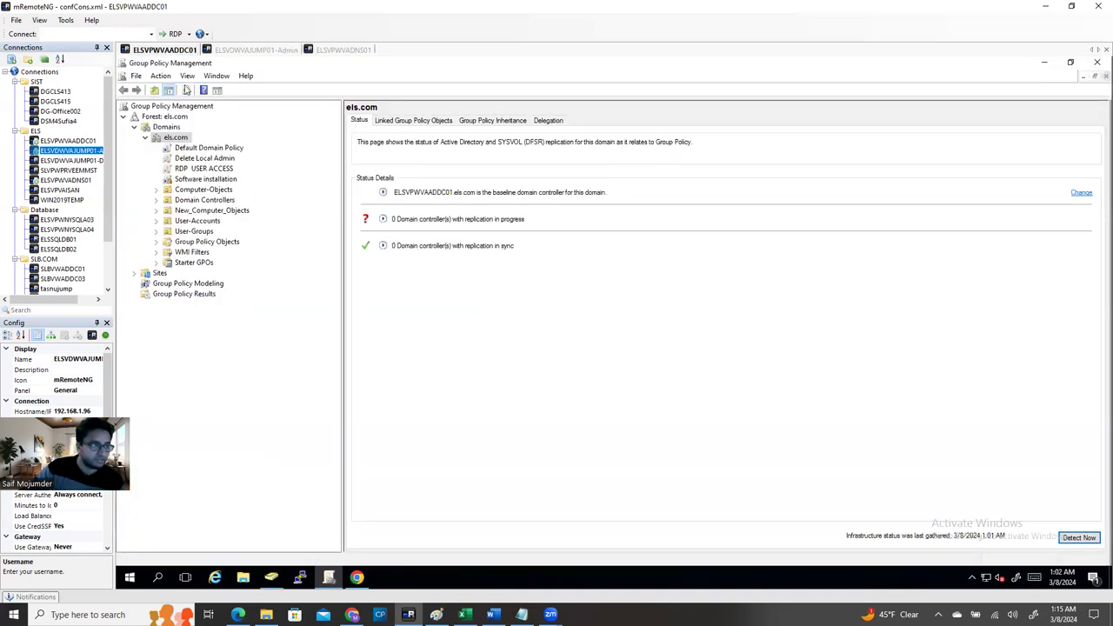
# Step: Make the Software installation GPO link on els.com neither Enforced nor Link Enabled
pyautogui.click(187, 179)
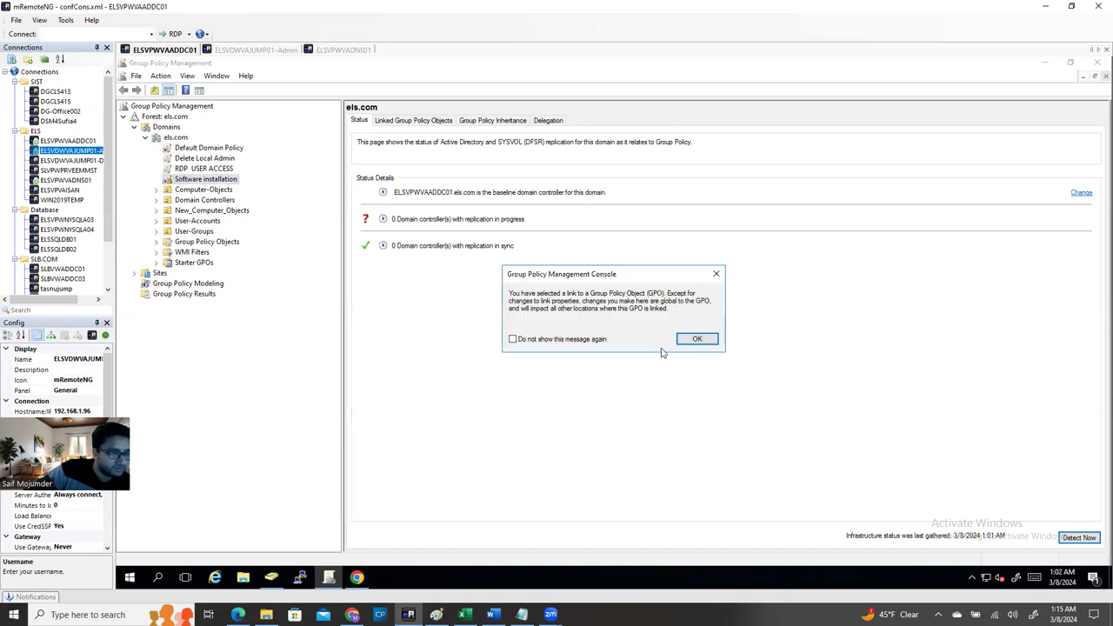
pyautogui.click(695, 339)
pyautogui.rightClick(199, 184)
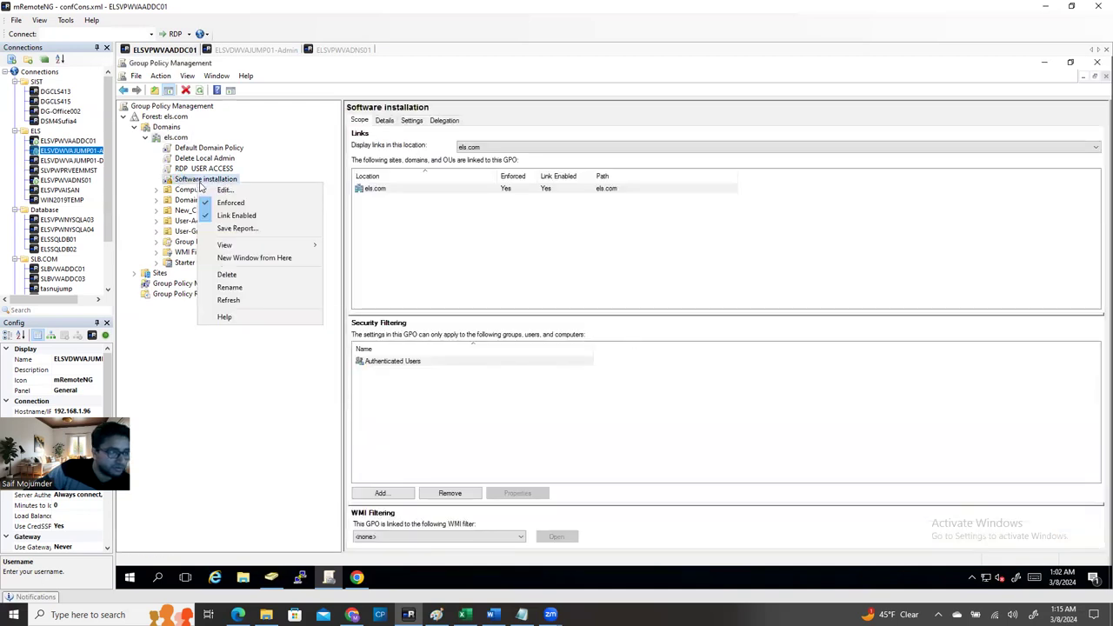
pyautogui.click(228, 201)
pyautogui.rightClick(213, 182)
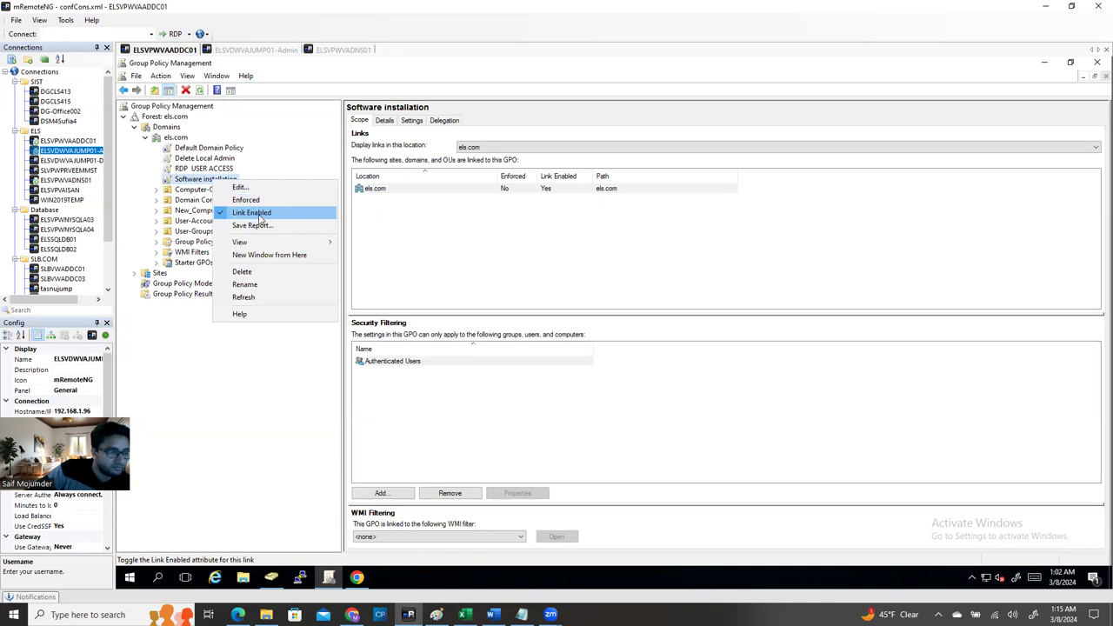
pyautogui.click(261, 219)
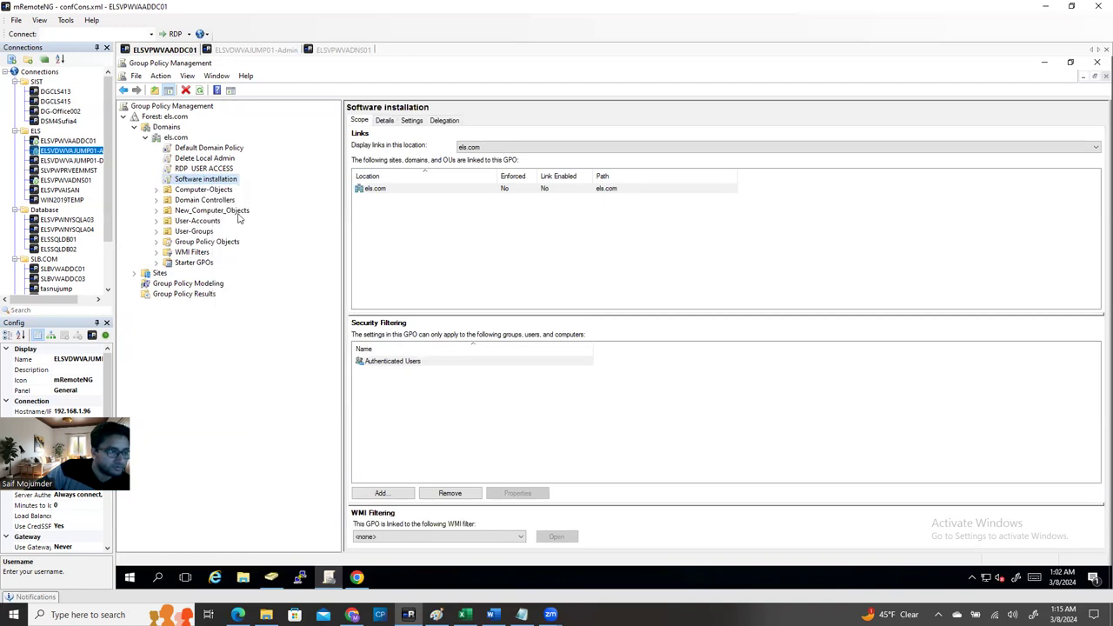
# Step: Expand the Computer-Objects, Endpoint_Management and Servers OUs in the GPMC tree
pyautogui.click(157, 190)
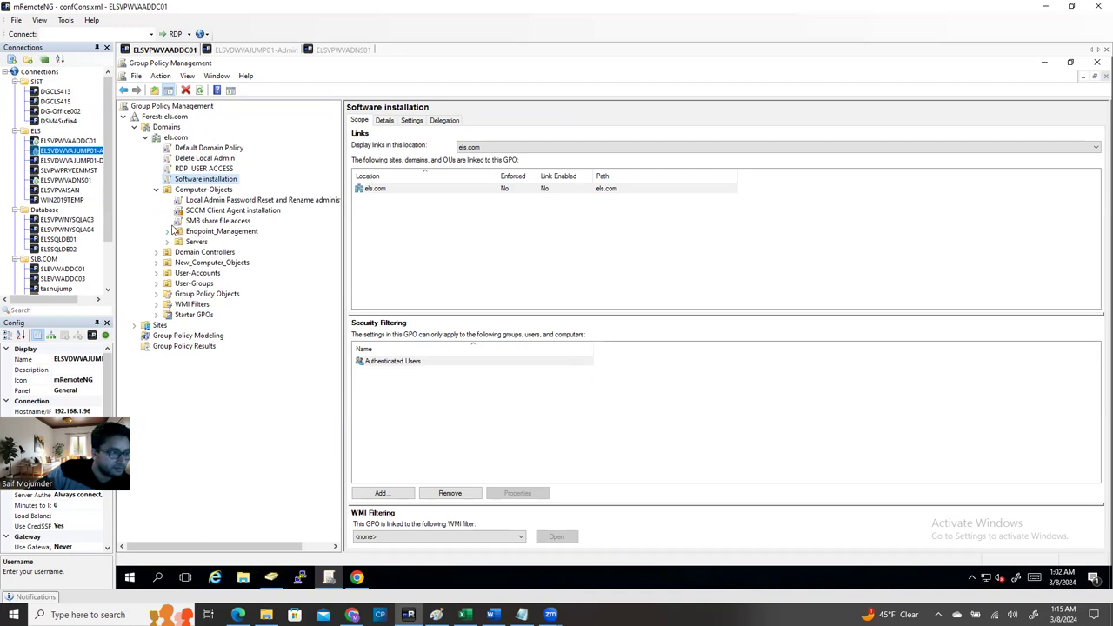
pyautogui.click(168, 232)
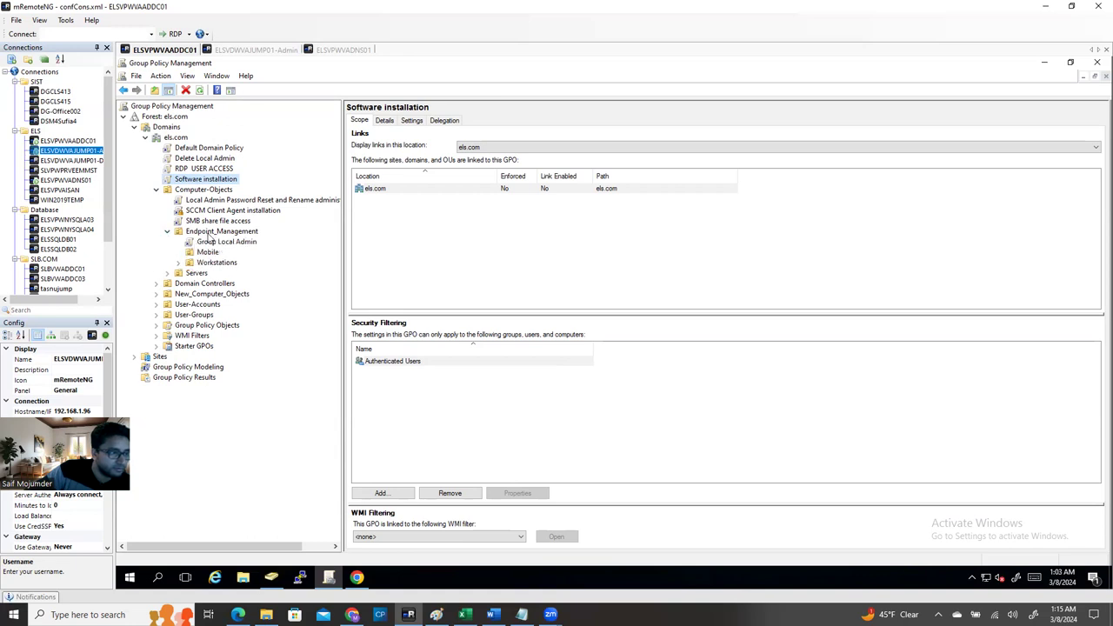
pyautogui.click(168, 274)
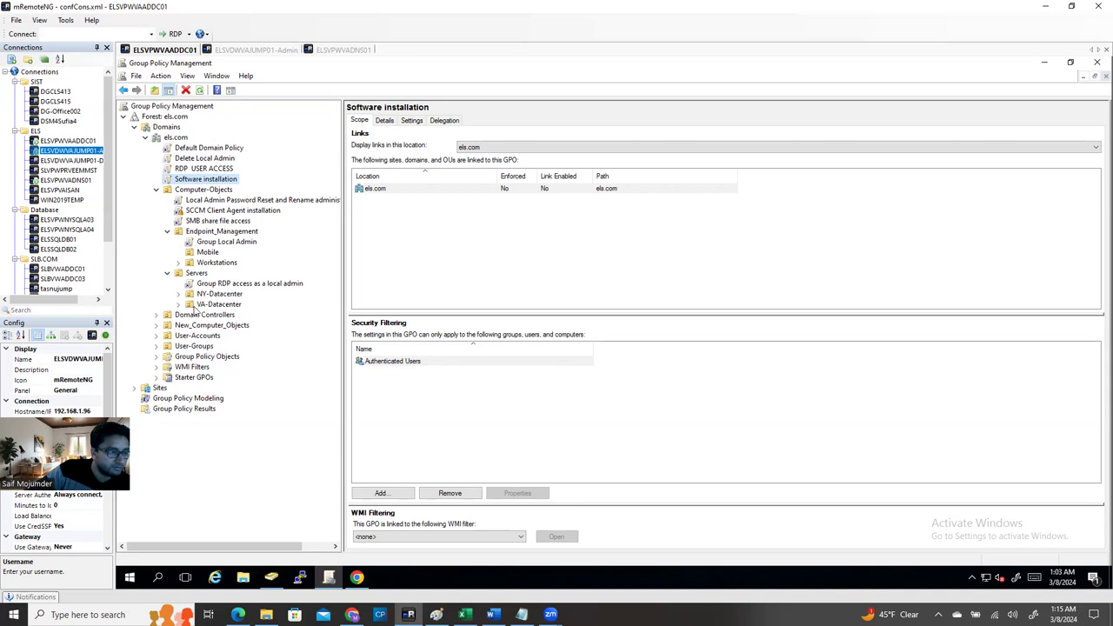
pyautogui.click(178, 295)
pyautogui.click(177, 296)
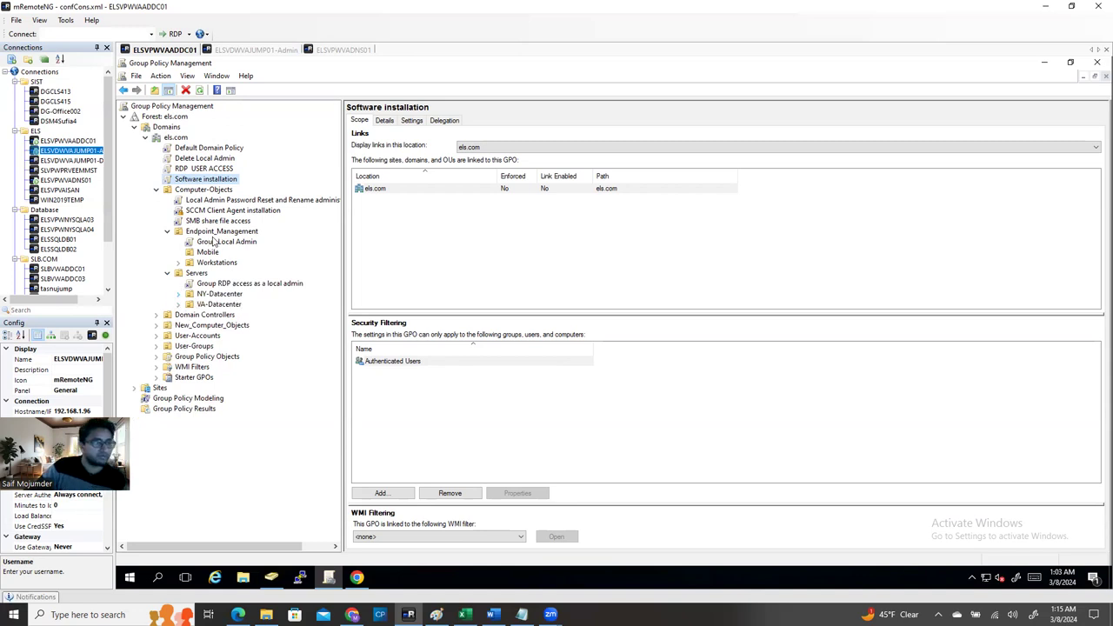
# Step: Refresh the Group Policy Management view and return to the ELSVDWVAJUMP01-Admin session
pyautogui.click(200, 90)
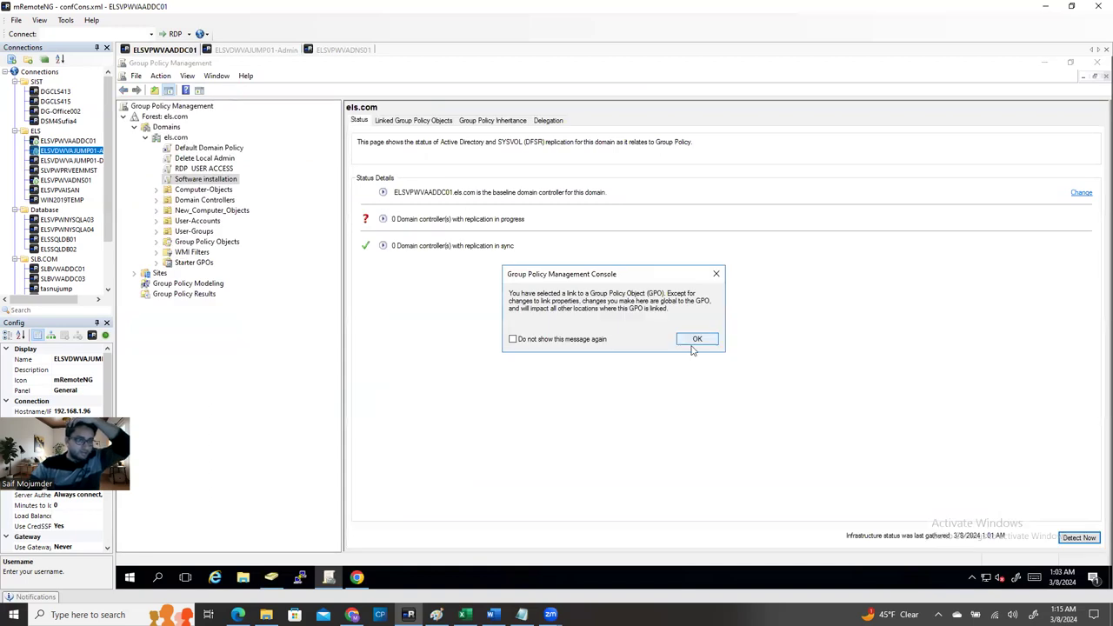
pyautogui.click(701, 340)
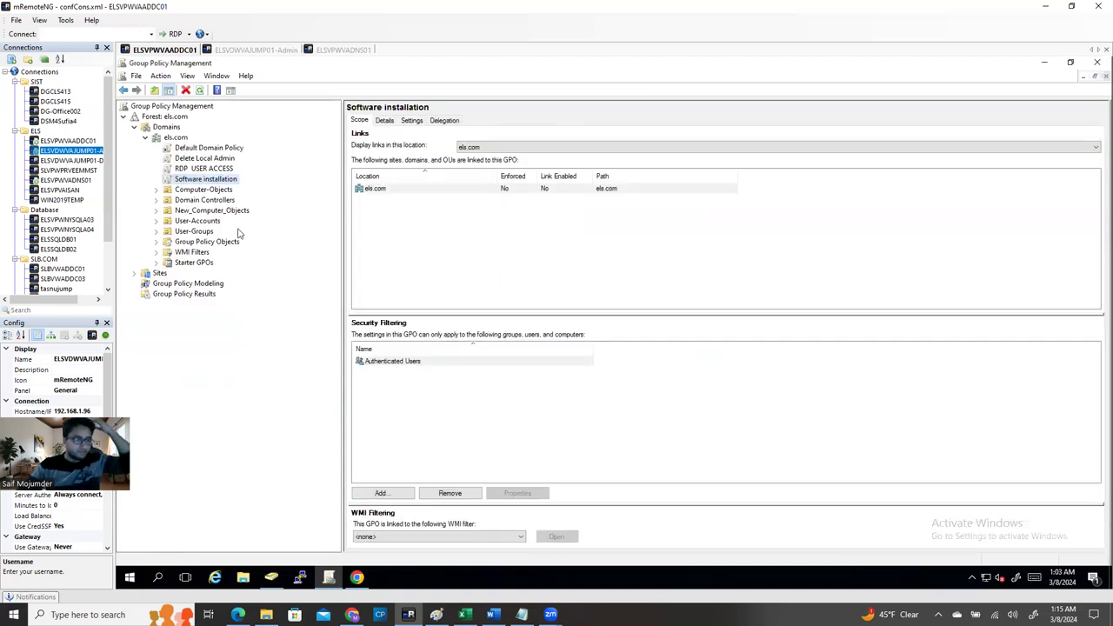
pyautogui.click(199, 91)
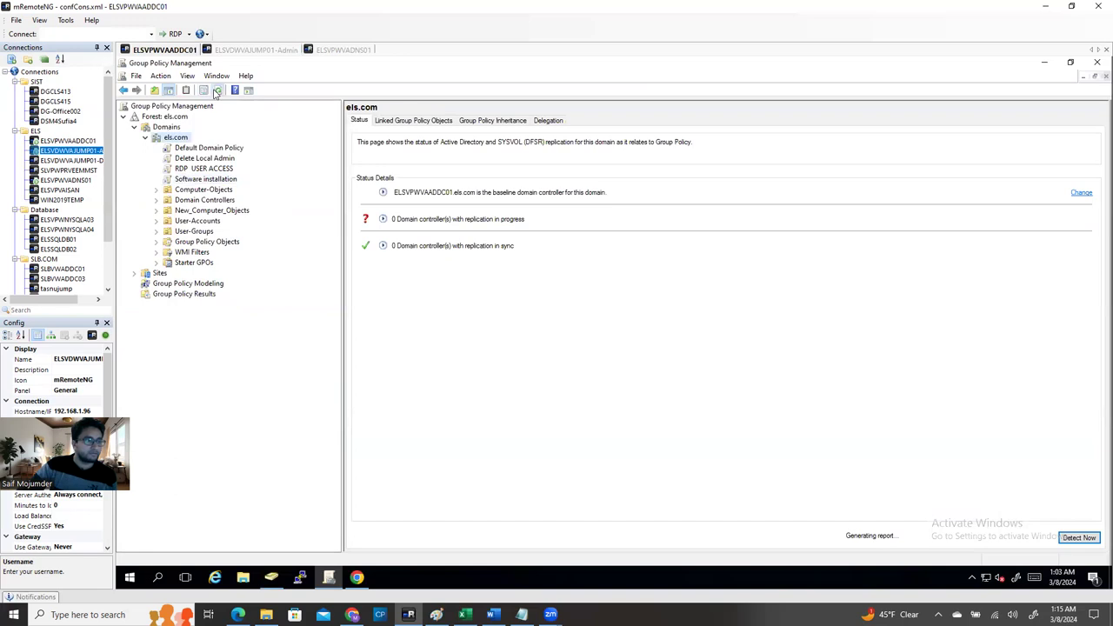
pyautogui.click(242, 50)
# Step: Begin typing the gpupdate command in the jump server's elevated Command Prompt, fixing typos
pyautogui.click(636, 294)
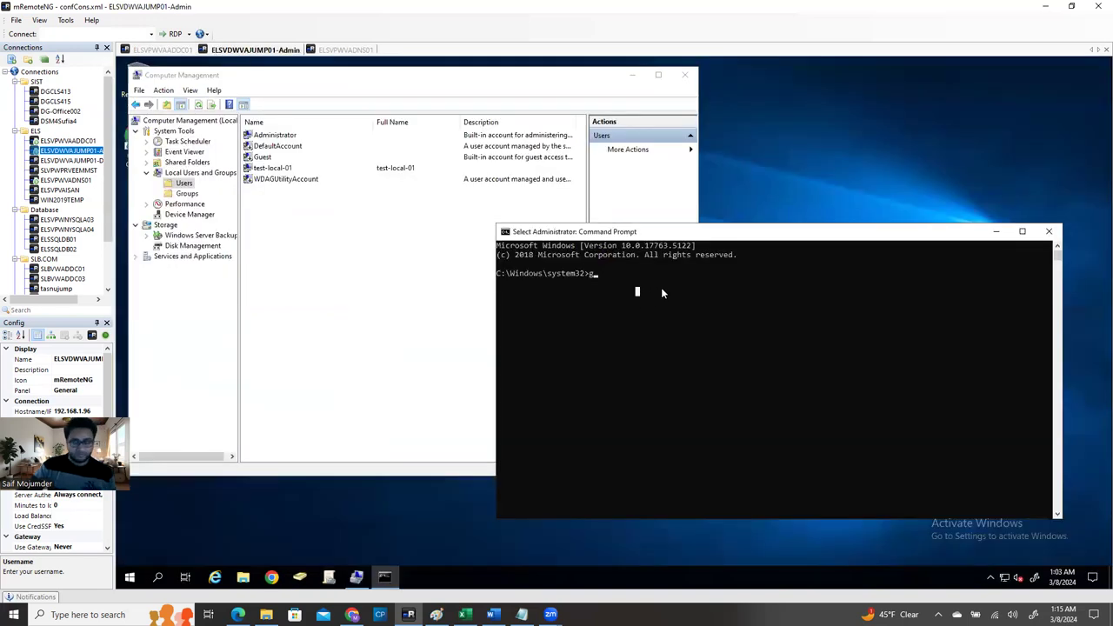
pyautogui.write('grouppoli')
pyautogui.press('BackSpace')
pyautogui.press('BackSpace')
pyautogui.press('BackSpace')
pyautogui.press('BackSpace')
pyautogui.press('BackSpace')
pyautogui.press('BackSpace')
pyautogui.press('BackSpace')
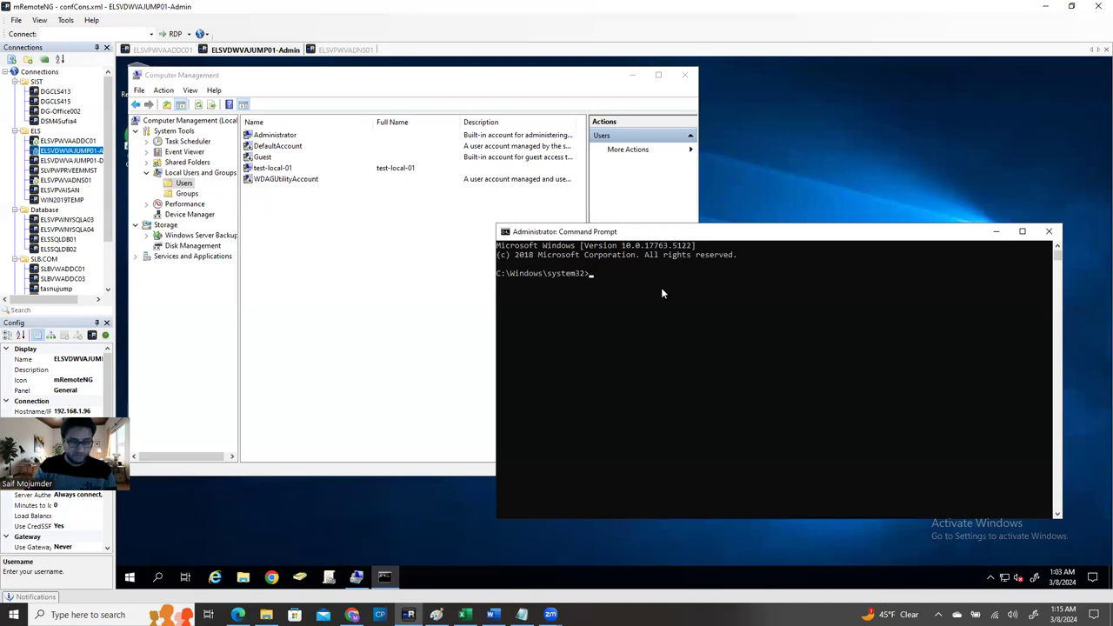
pyautogui.write('pe')
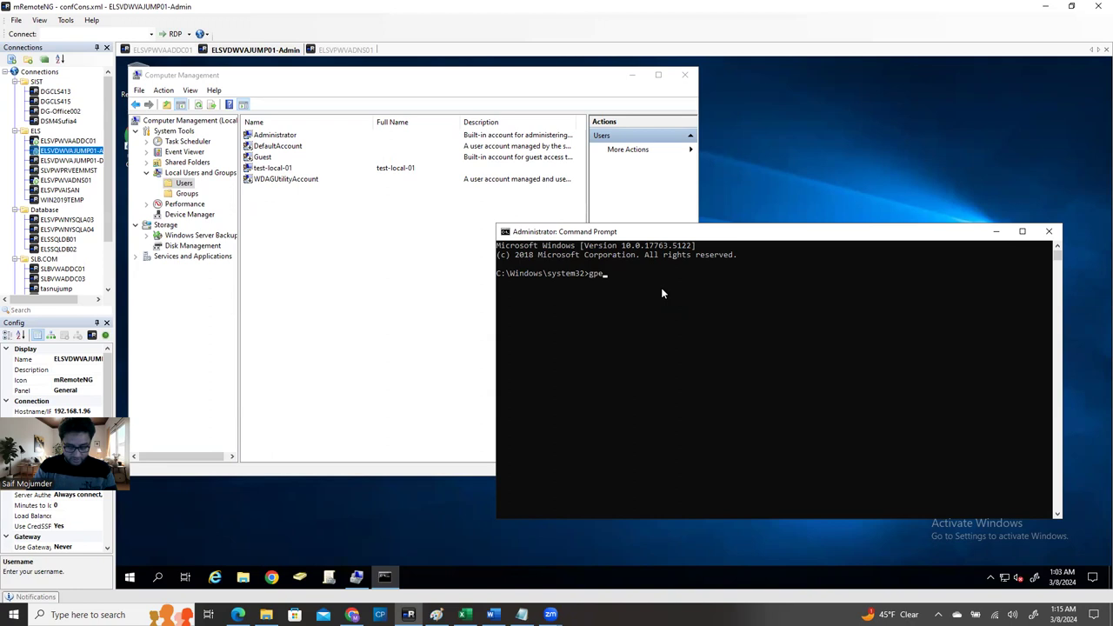
pyautogui.press('BackSpace')
pyautogui.press('BackSpace')
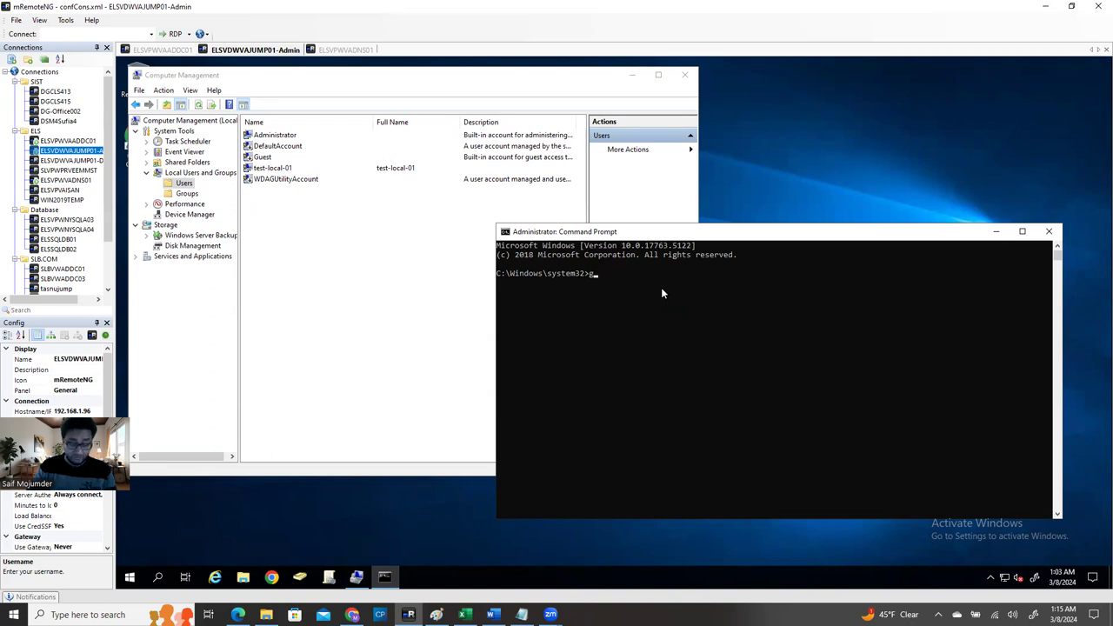
pyautogui.write('pupdate')
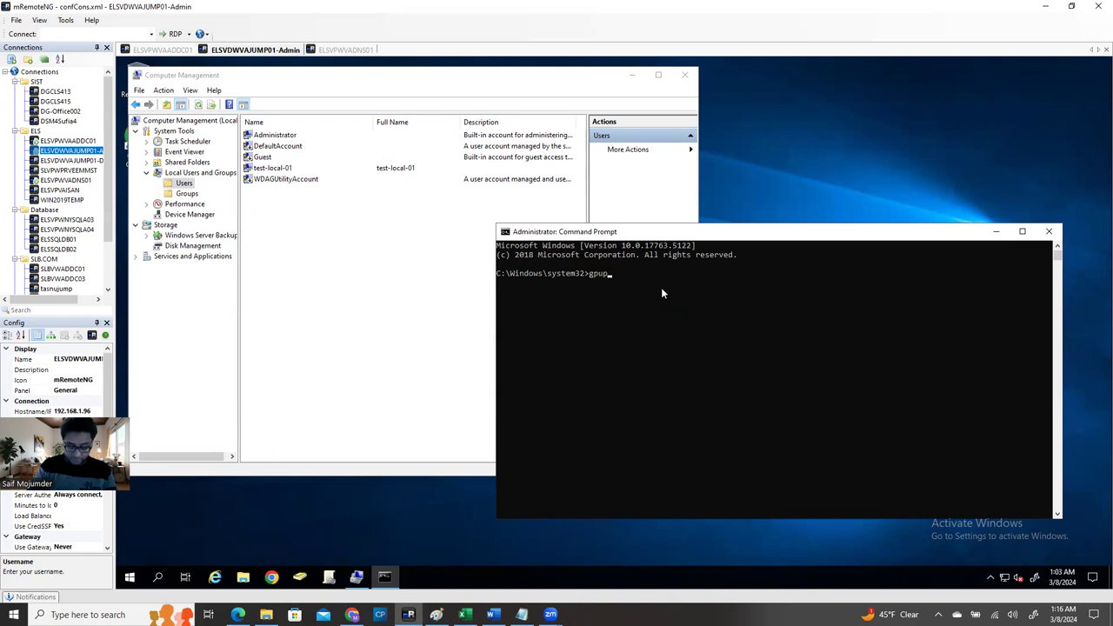
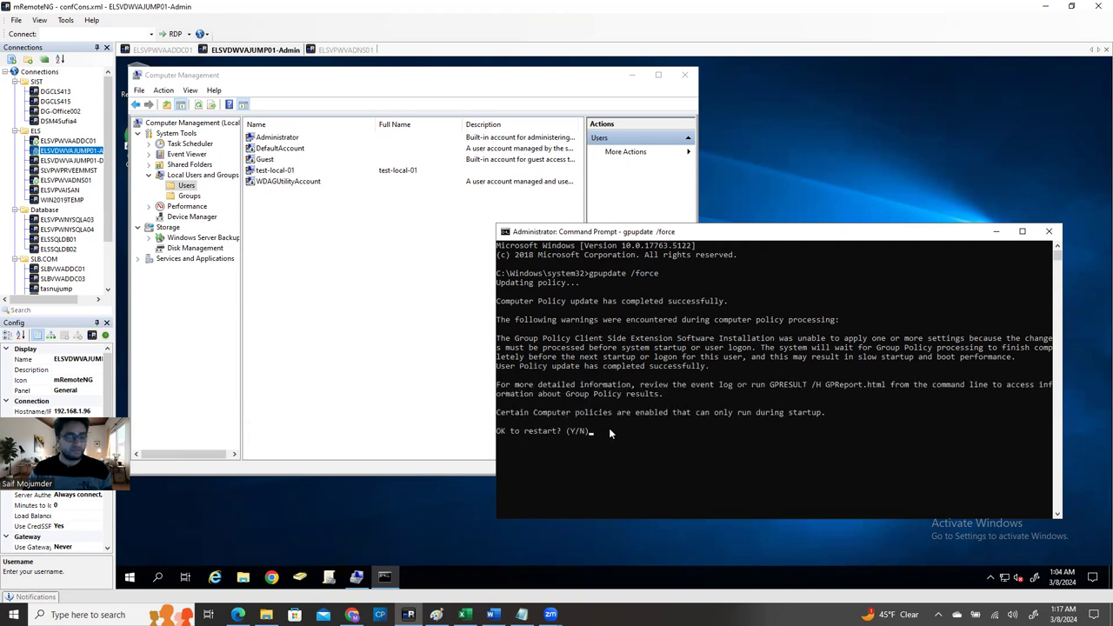
# Step: Decline restarting the jump server after the policy update by answering n
pyautogui.click(645, 443)
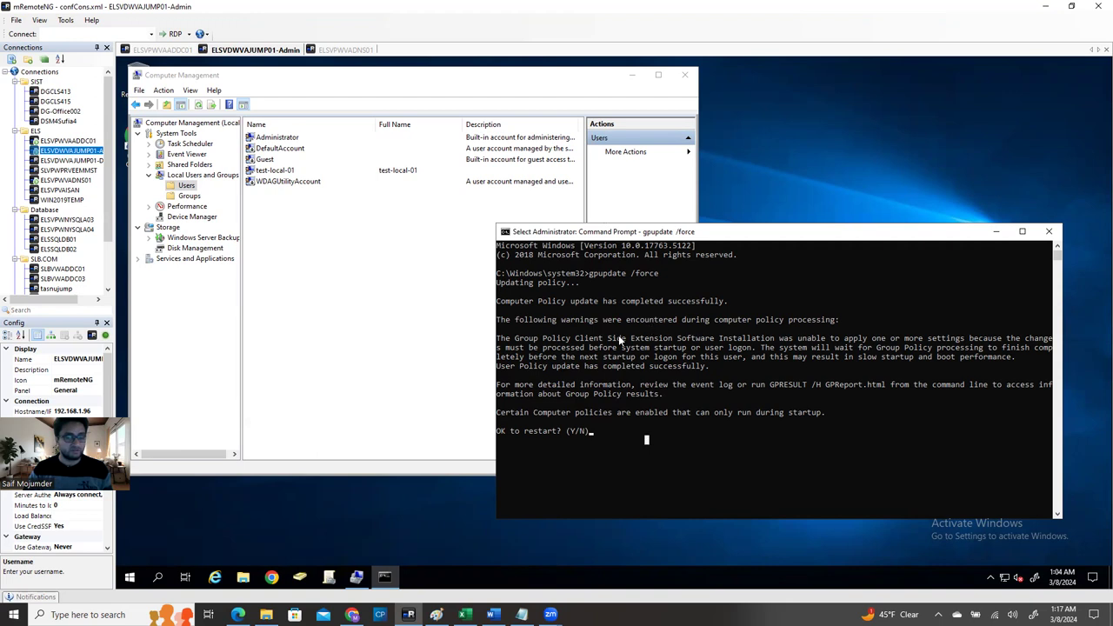
pyautogui.click(632, 440)
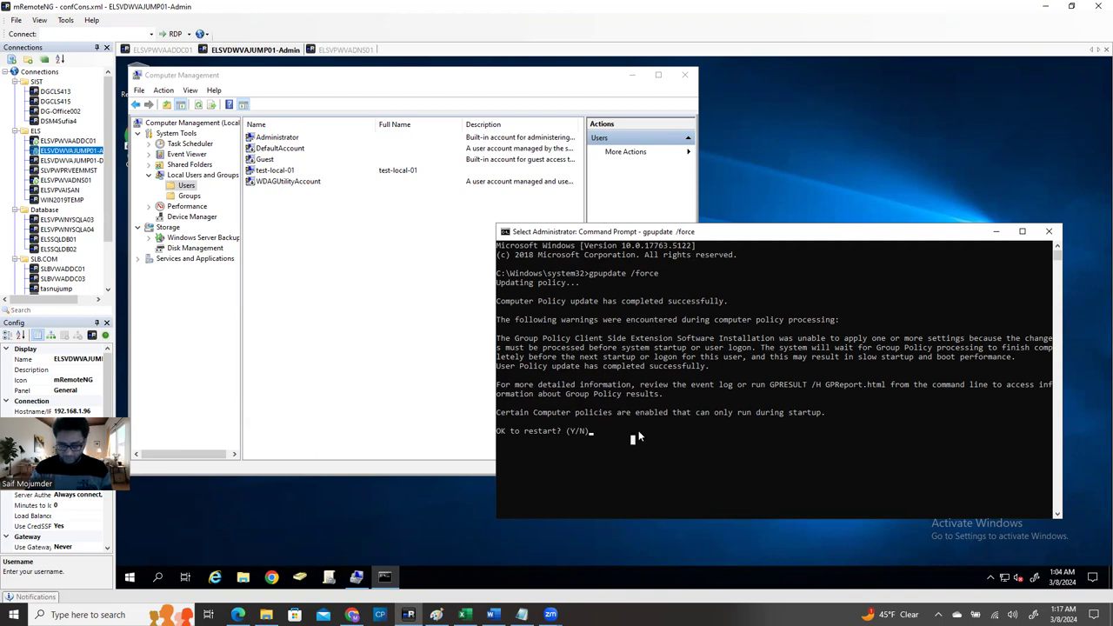
pyautogui.write('n')
pyautogui.press('Return')
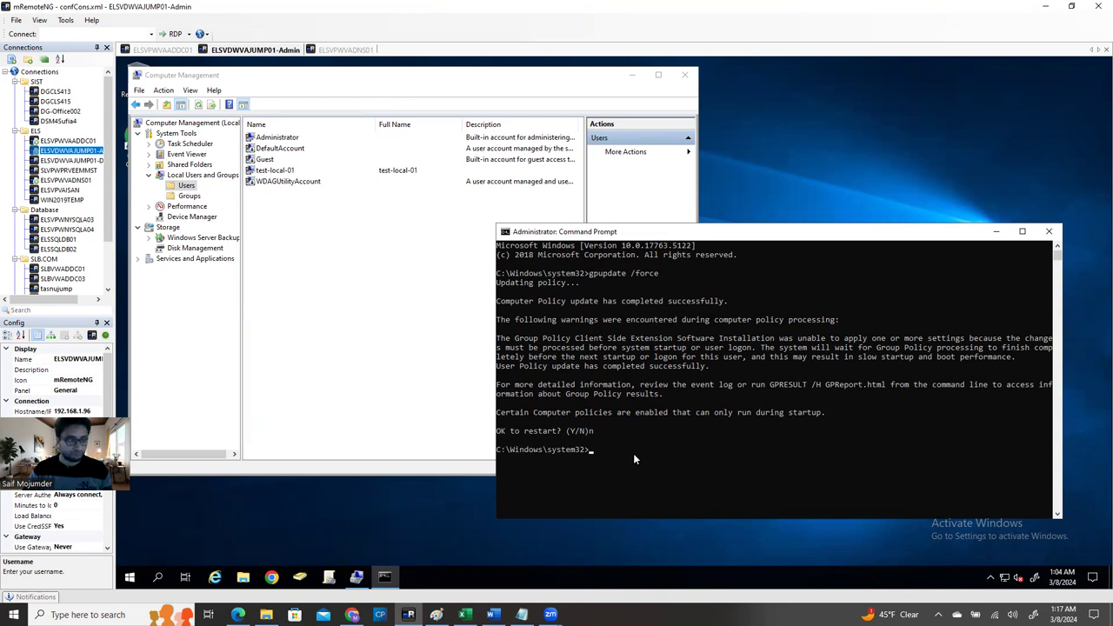
# Step: Refresh the Computer Management Users list and select the new testlogon account
pyautogui.click(321, 279)
pyautogui.click(199, 105)
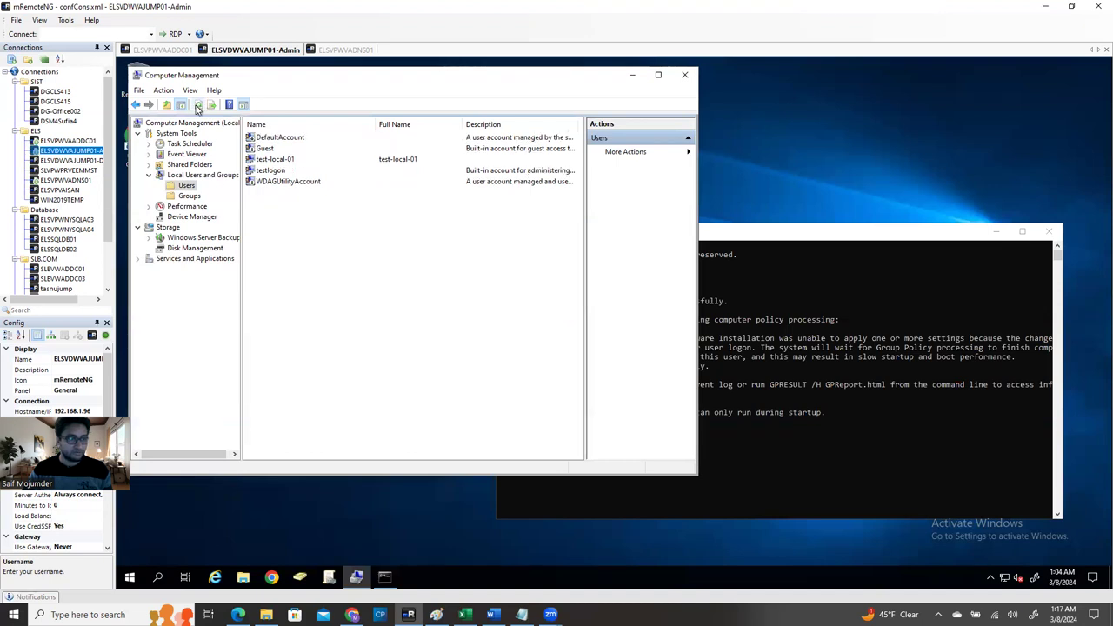
pyautogui.click(277, 174)
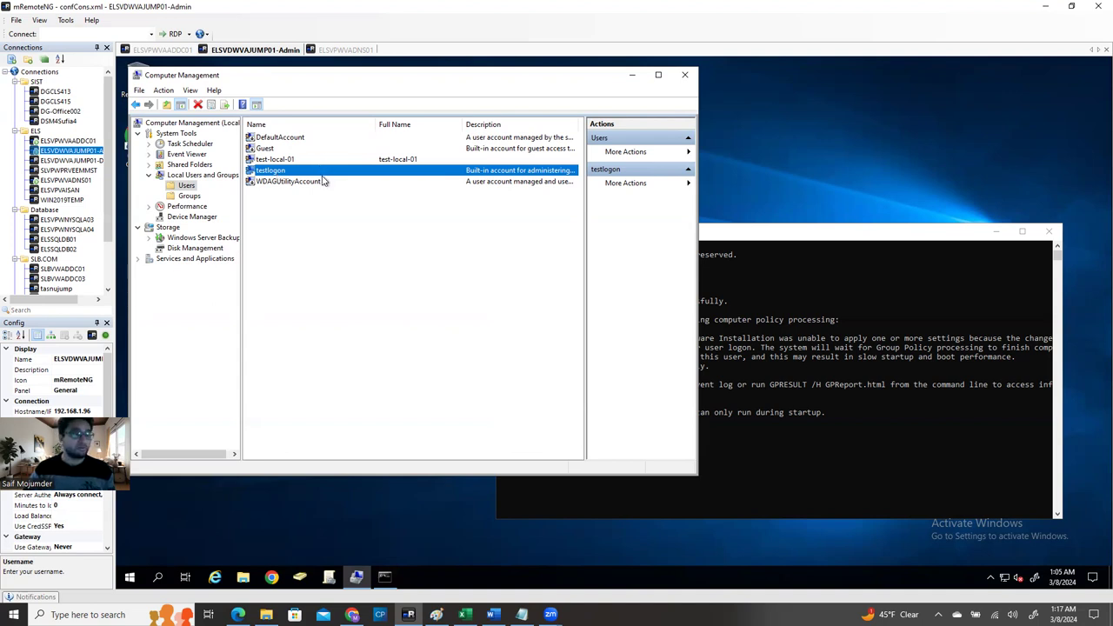
# Step: Glance at the domain controller's session, then return to the jump server's admin session
pyautogui.click(163, 49)
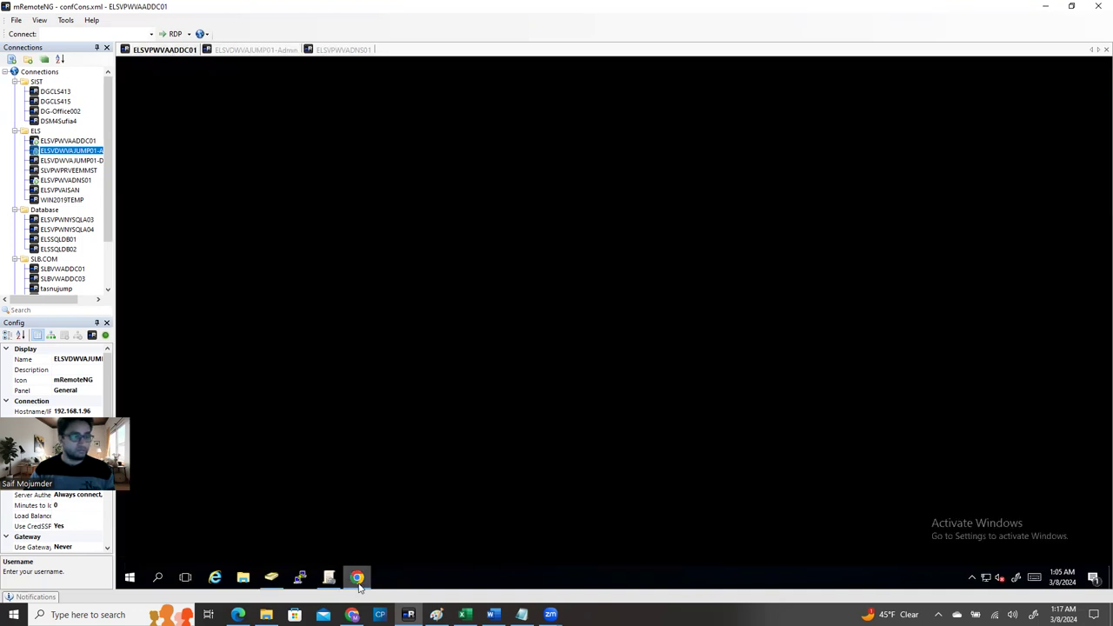
pyautogui.click(358, 581)
pyautogui.click(249, 51)
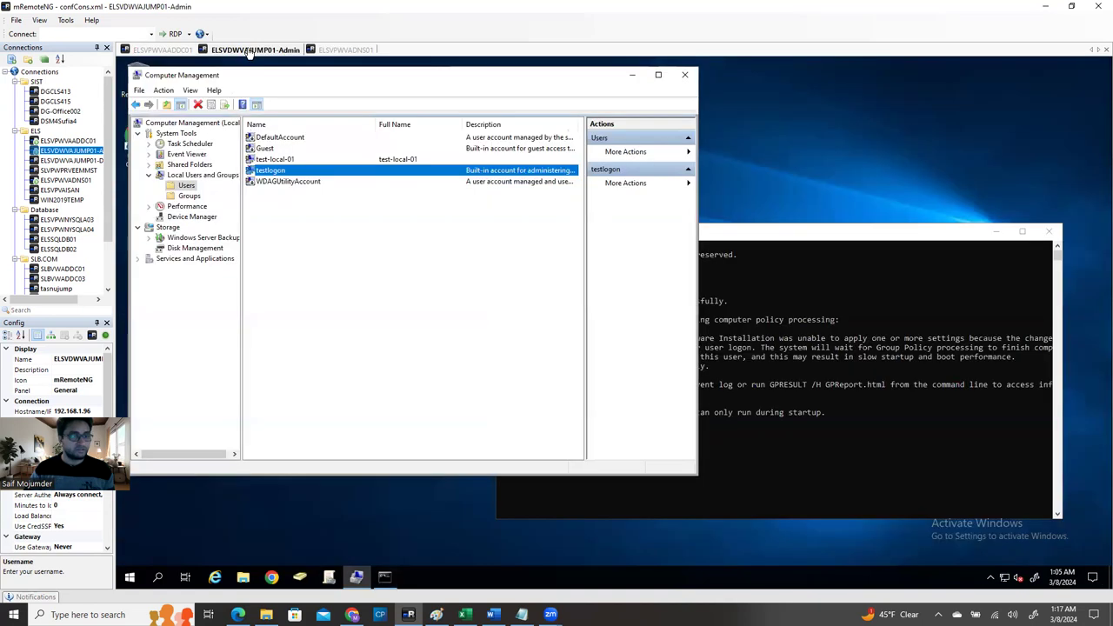
# Step: Close the jump server's Computer Management and cmd, then refresh and close the VM console's Users list
pyautogui.click(685, 75)
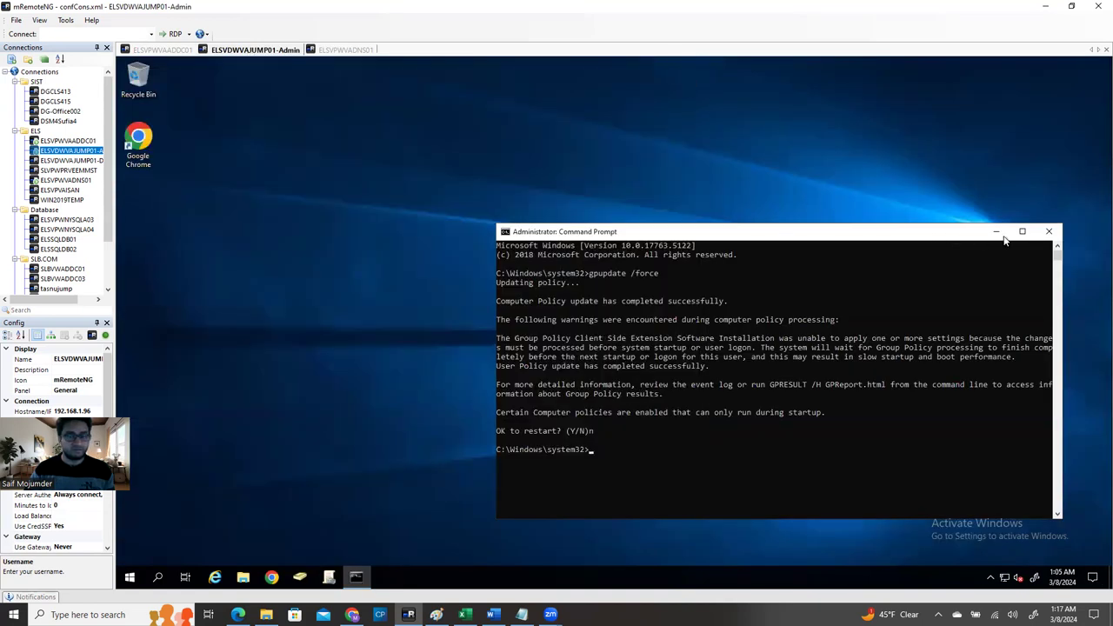
pyautogui.click(1051, 233)
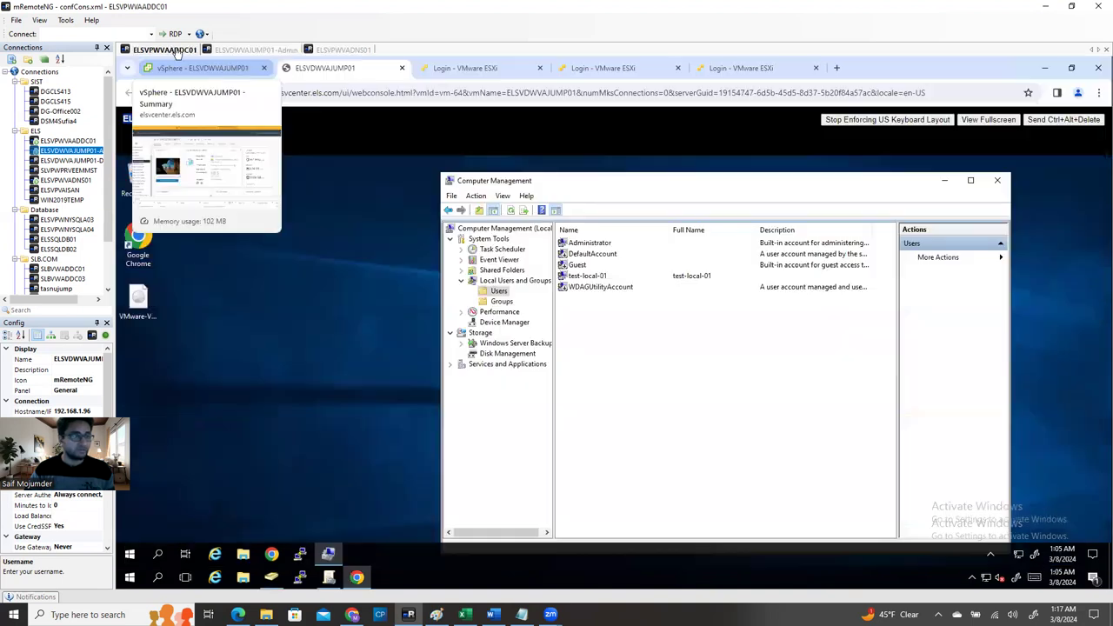
pyautogui.click(161, 50)
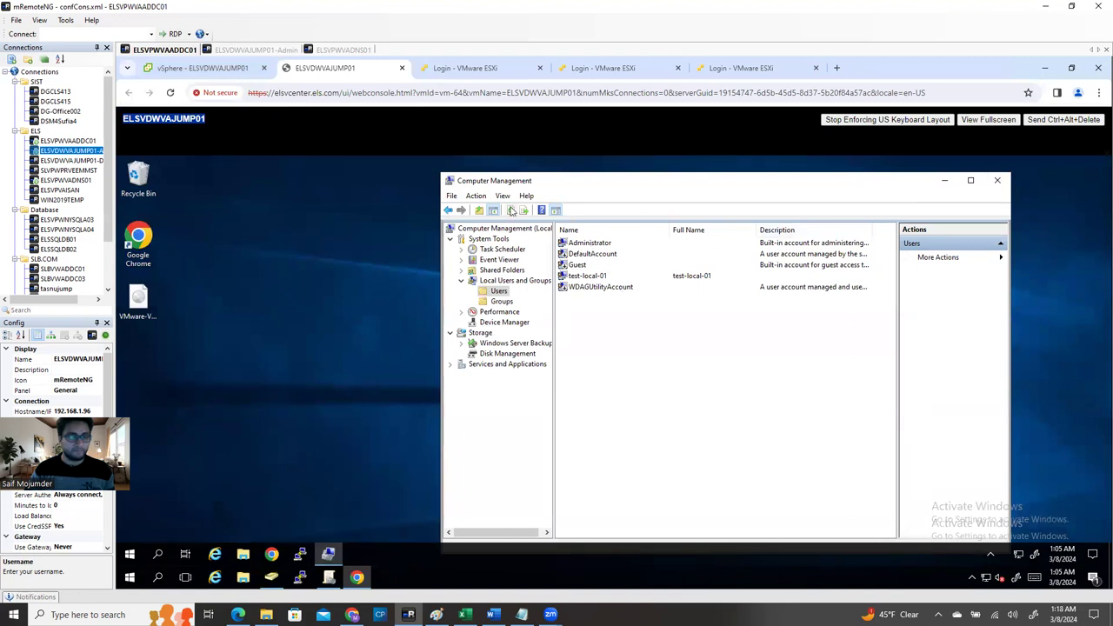
pyautogui.click(512, 212)
pyautogui.click(997, 180)
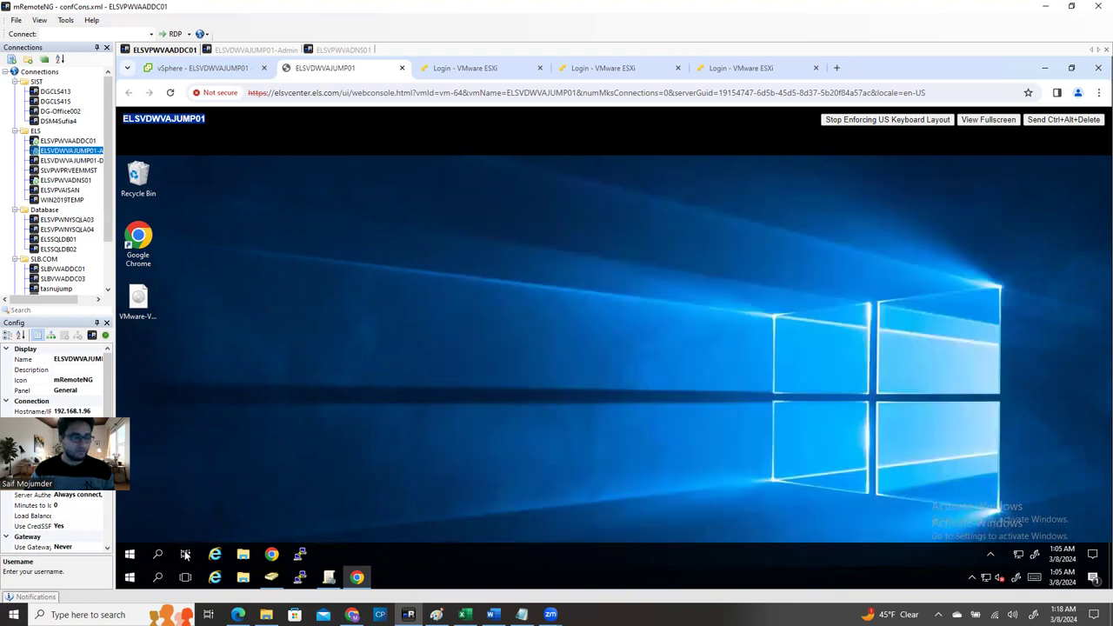
# Step: Sign out of the VM's Windows session from the Start menu's user icon
pyautogui.click(129, 553)
pyautogui.click(130, 553)
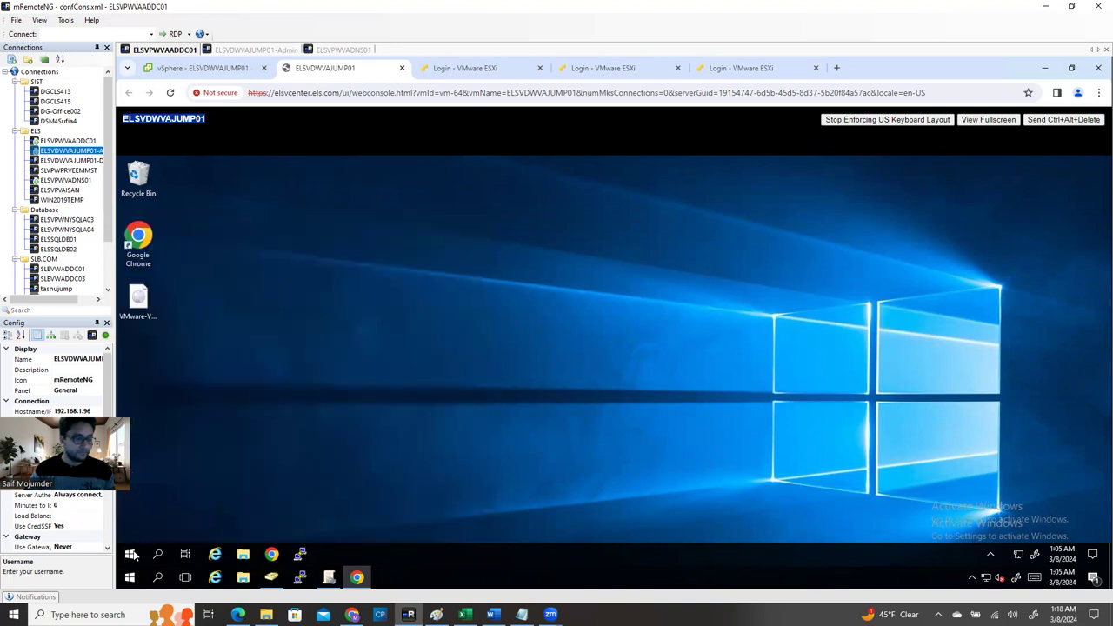
pyautogui.click(129, 553)
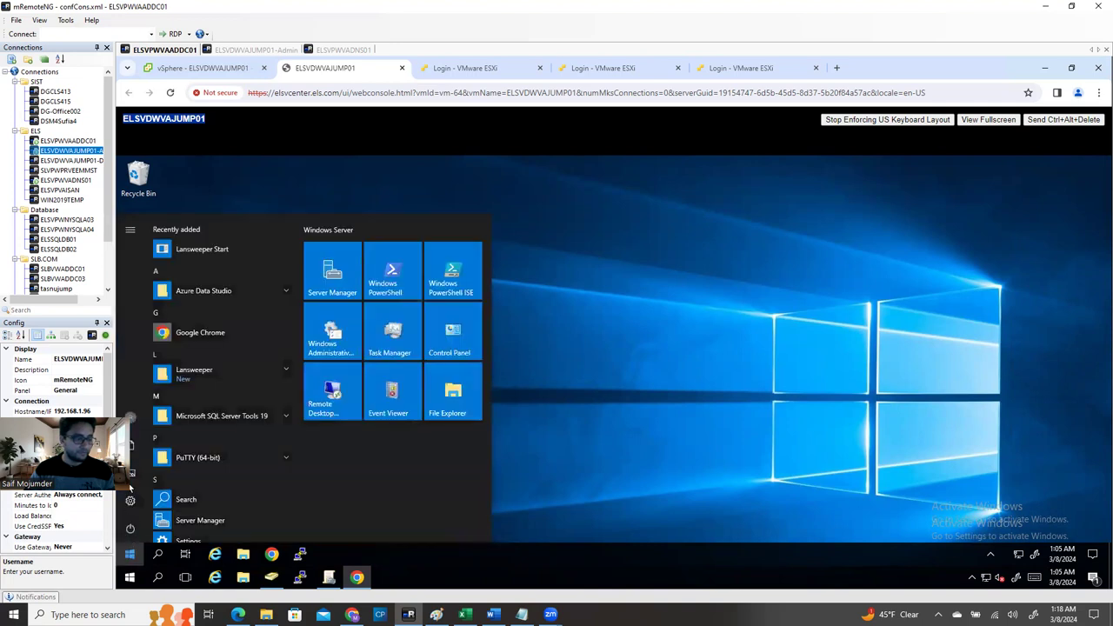
pyautogui.click(131, 418)
pyautogui.click(138, 386)
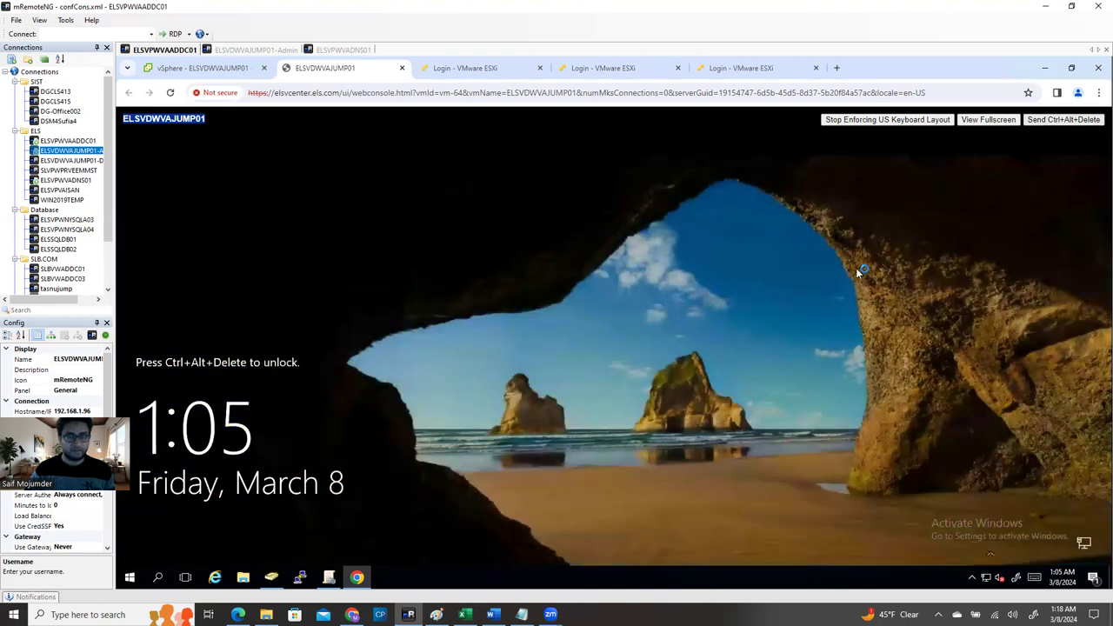
# Step: Dismiss the VM lock screen and pick the Administrator sign-in tile
pyautogui.click(687, 387)
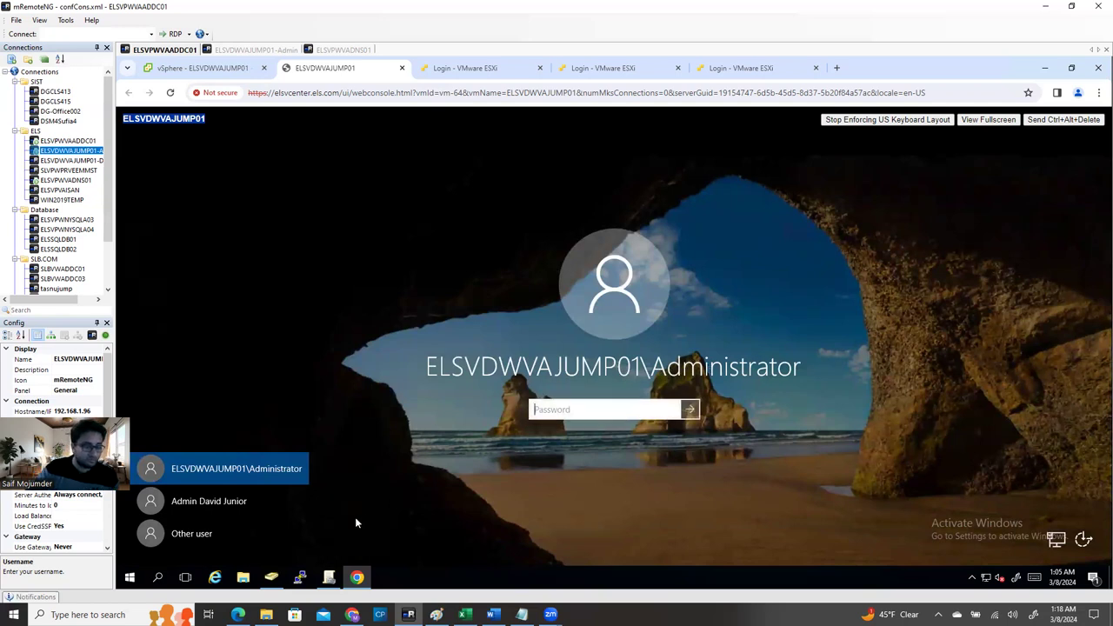
pyautogui.click(209, 536)
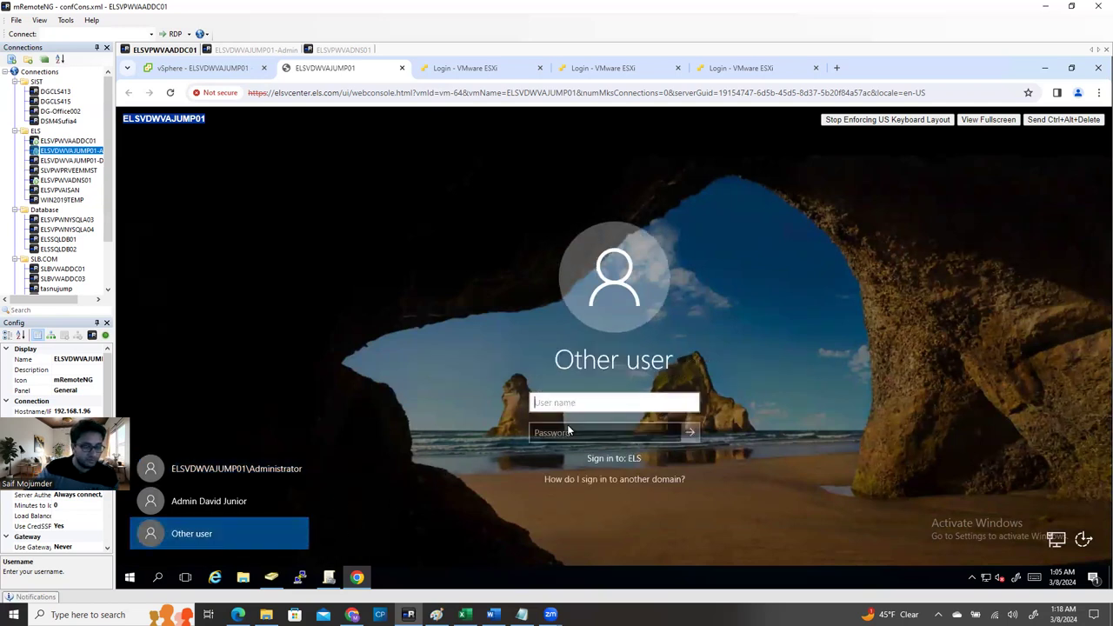
pyautogui.click(194, 468)
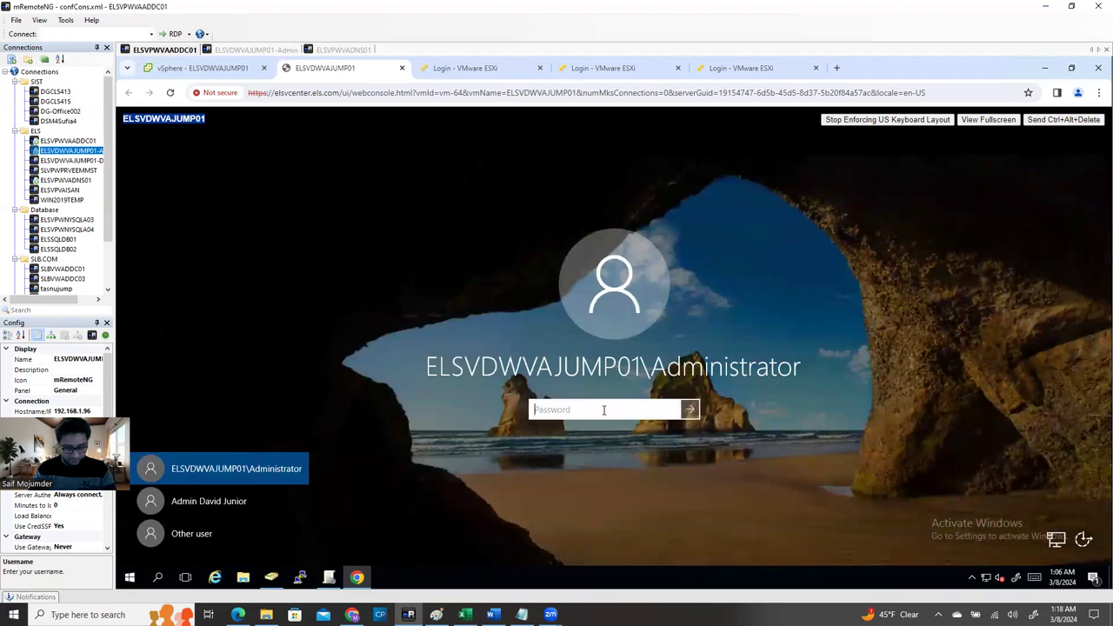
# Step: Enter and verify the Administrator password, submit it, and dismiss the incorrect-password error
pyautogui.write('•••••••••••')
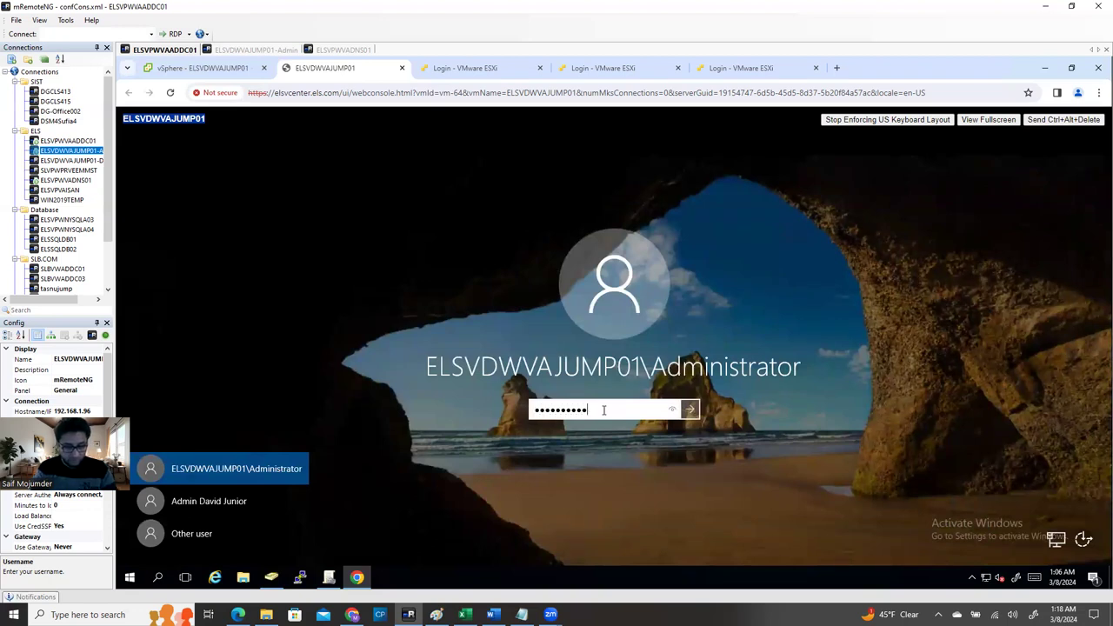
pyautogui.click(672, 409)
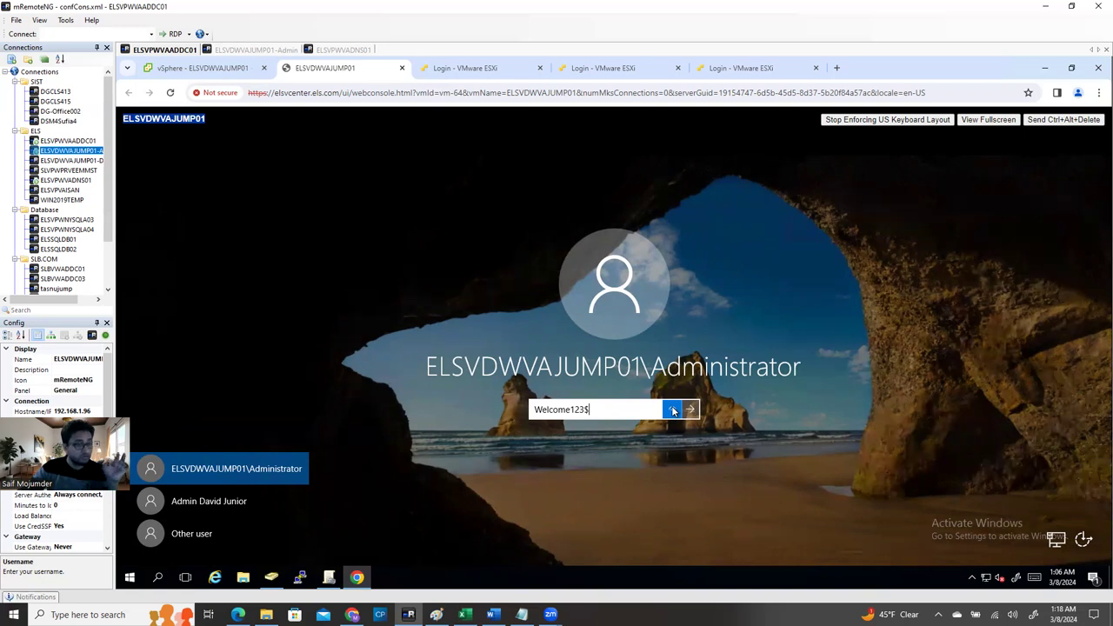
pyautogui.moveTo(674, 410); pyautogui.dragTo(696, 414)
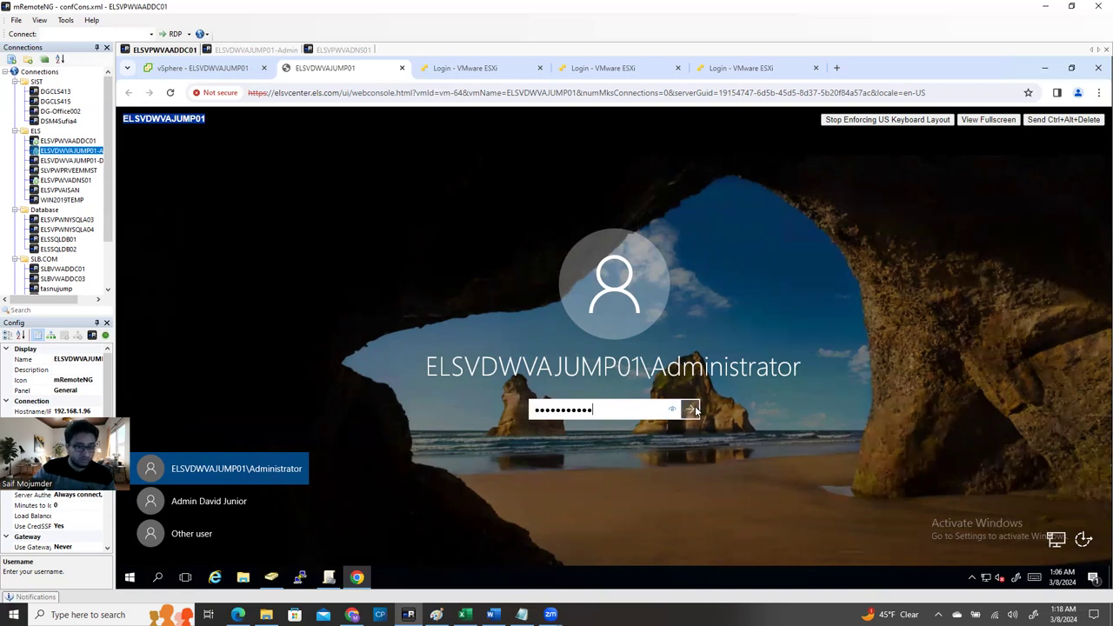
pyautogui.click(691, 409)
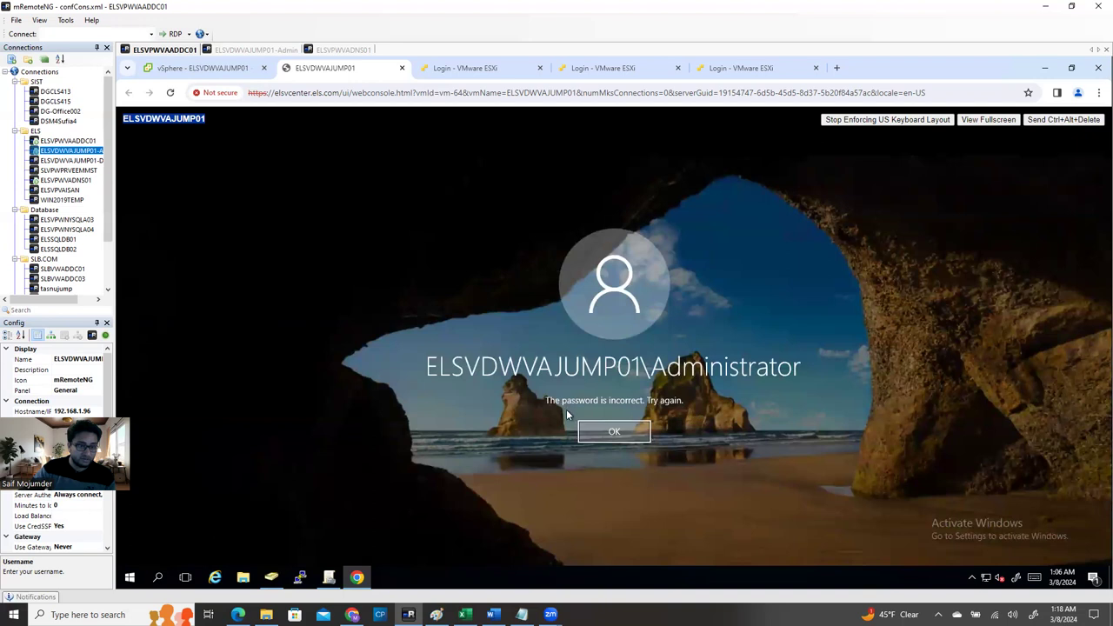
pyautogui.click(617, 439)
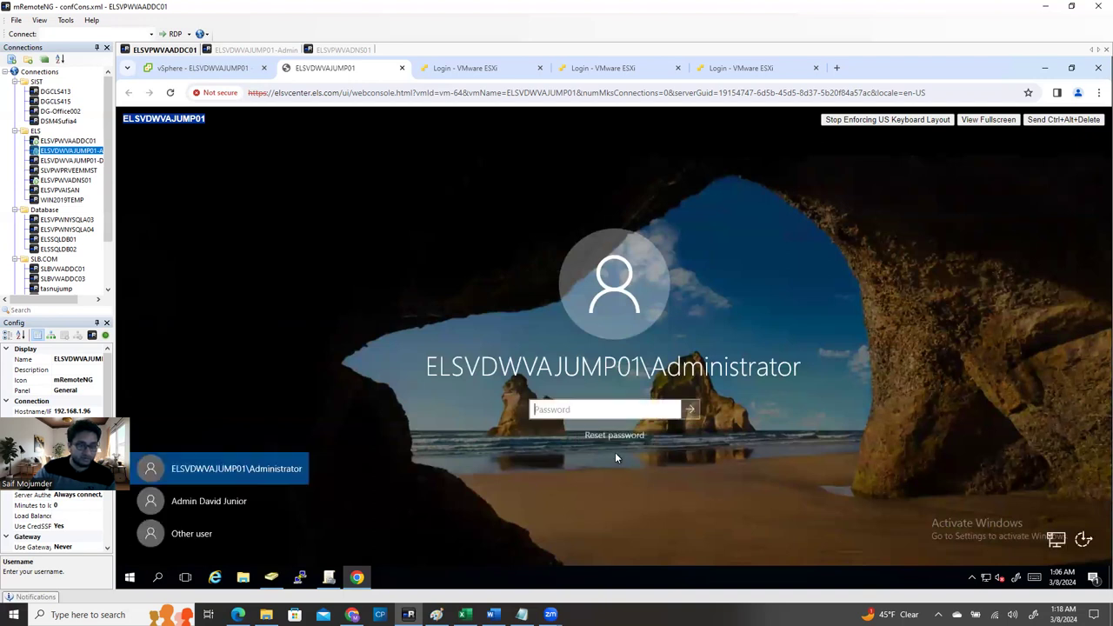
# Step: Under Other user, enter the user name .\administrator
pyautogui.click(219, 532)
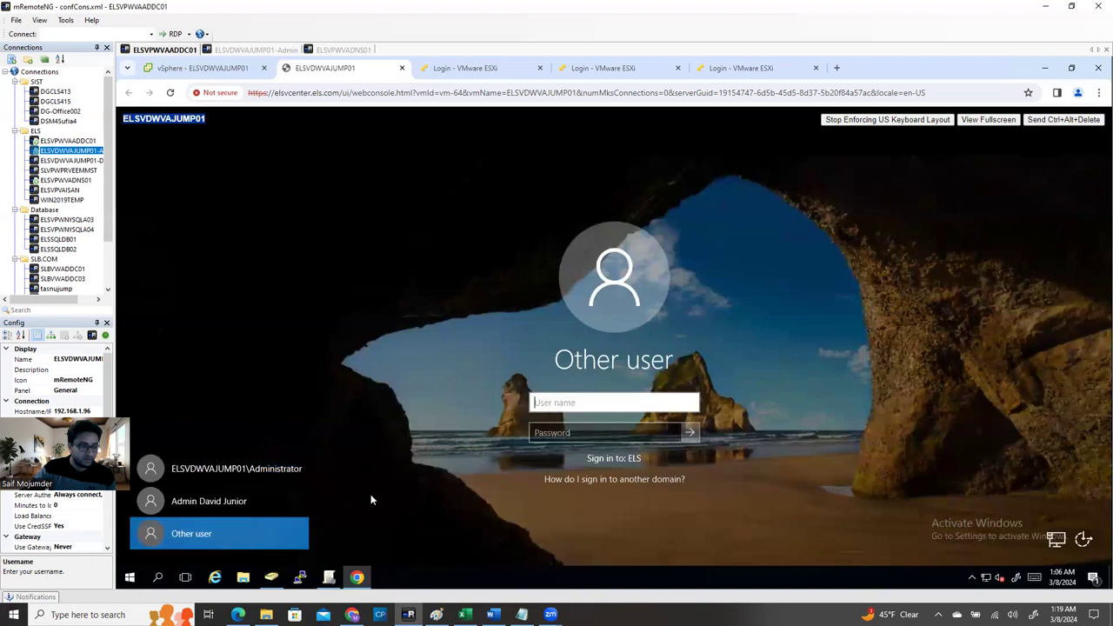
pyautogui.click(565, 396)
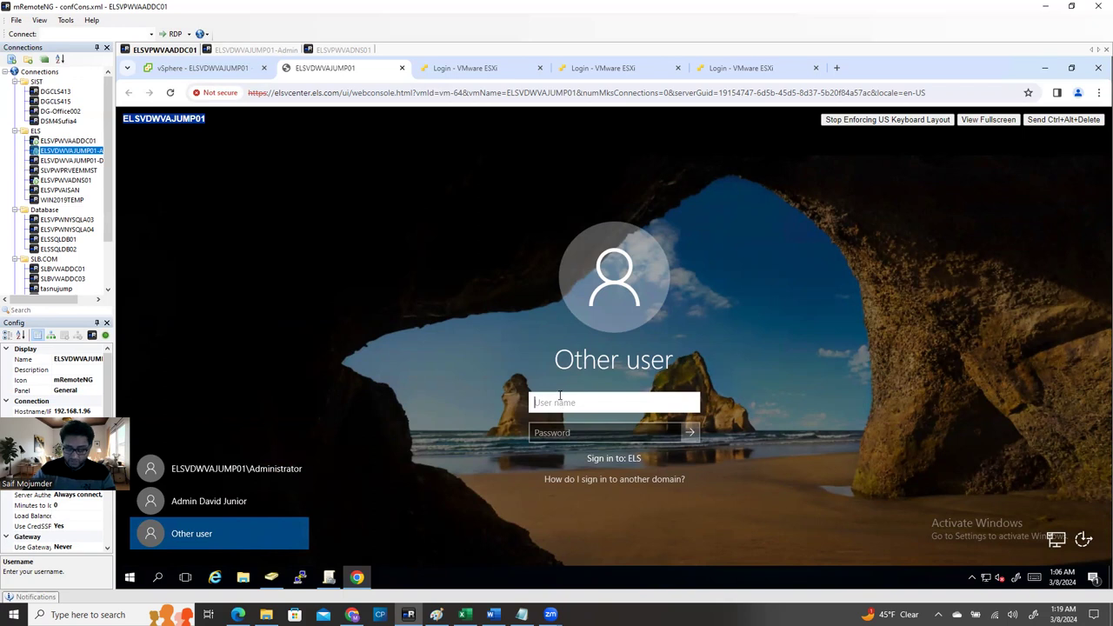
pyautogui.write('.\\')
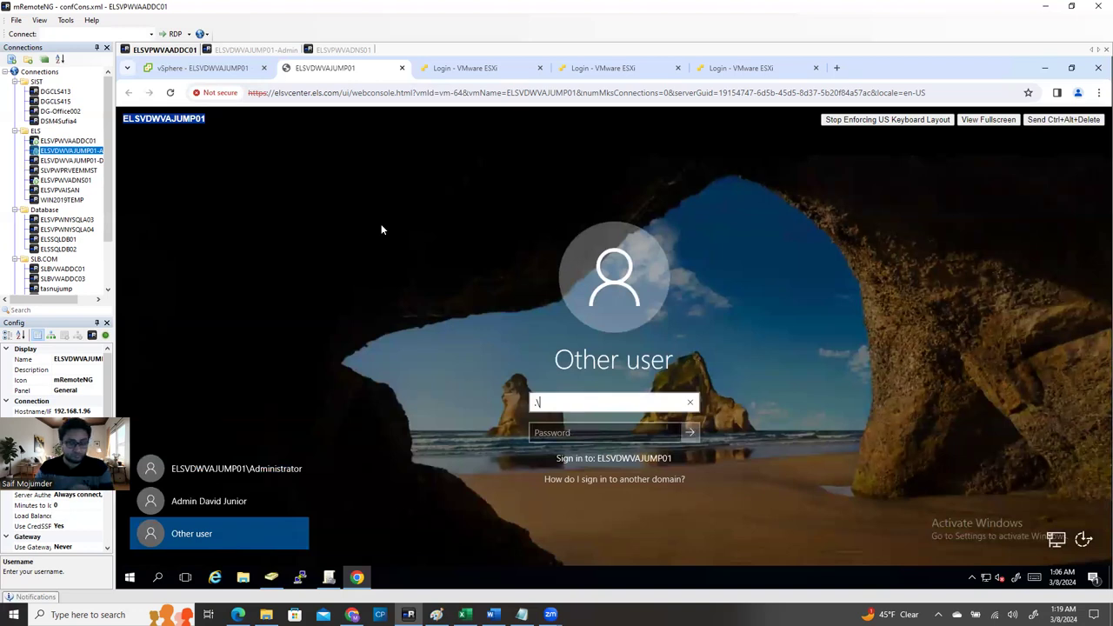
pyautogui.write('dm')
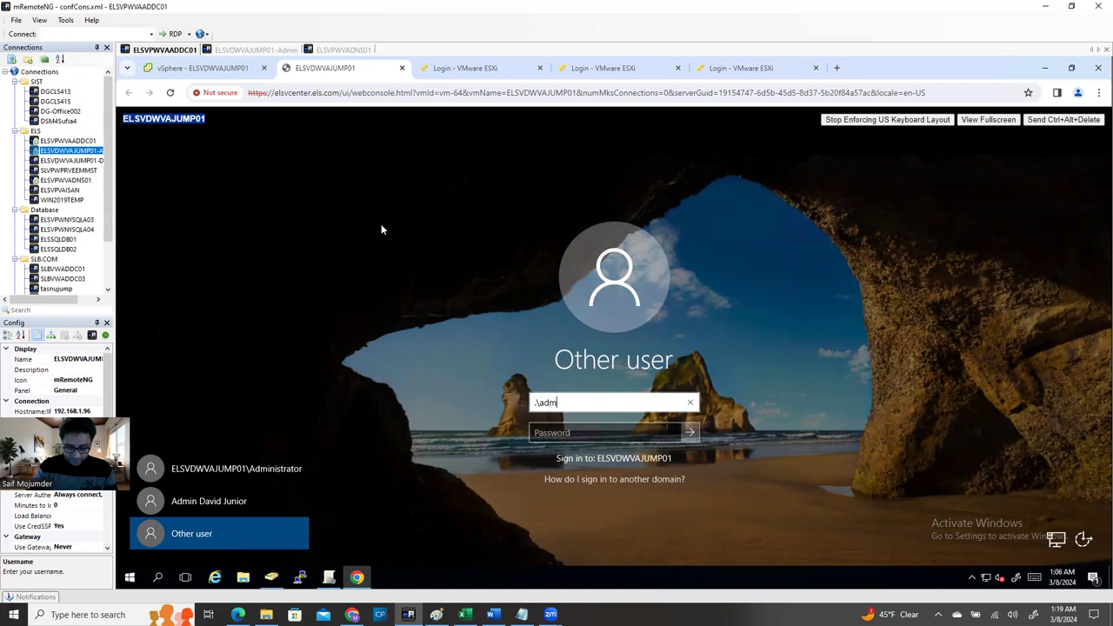
pyautogui.write('inistrator')
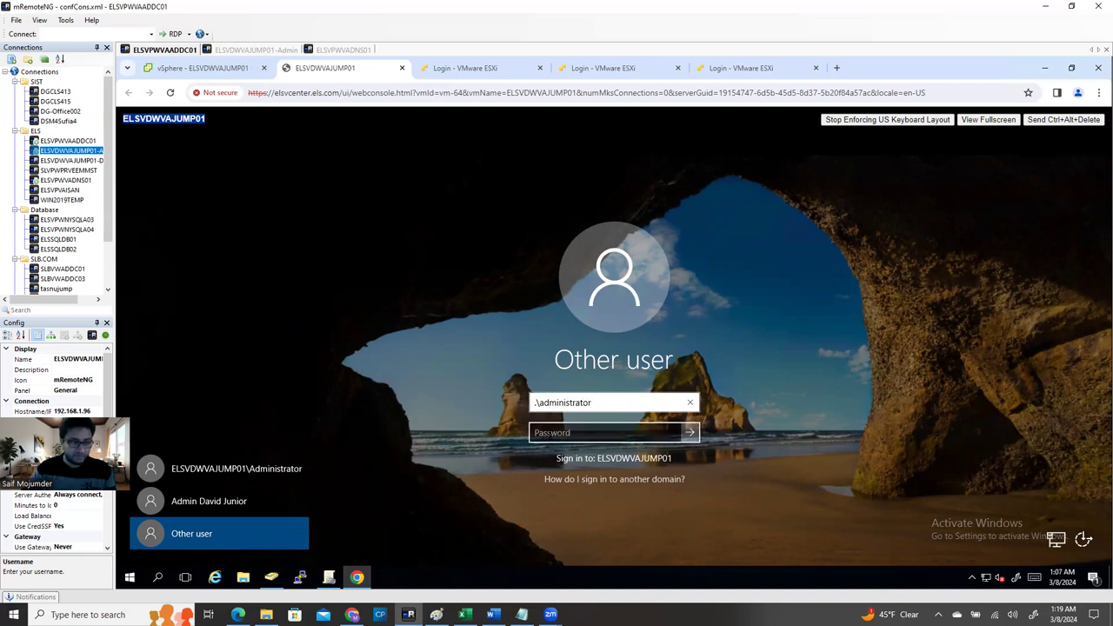
# Step: Enter and verify the password, submit the sign-in, and dismiss the incorrect-credentials error
pyautogui.click(550, 434)
pyautogui.write('•••')
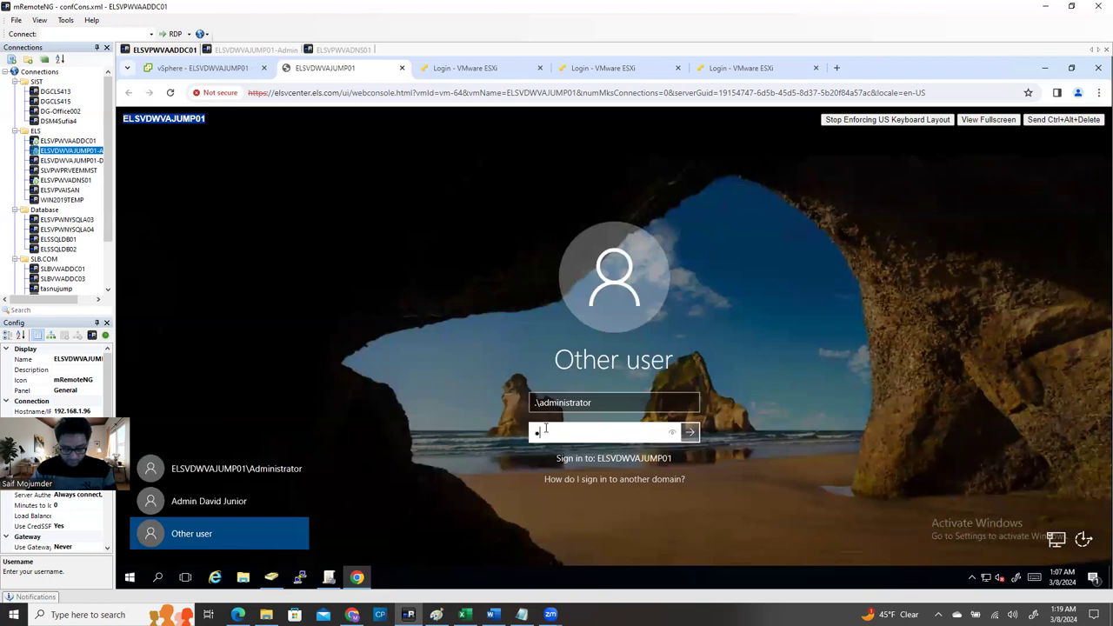
pyautogui.press('BackSpace')
pyautogui.press('BackSpace')
pyautogui.write('•••')
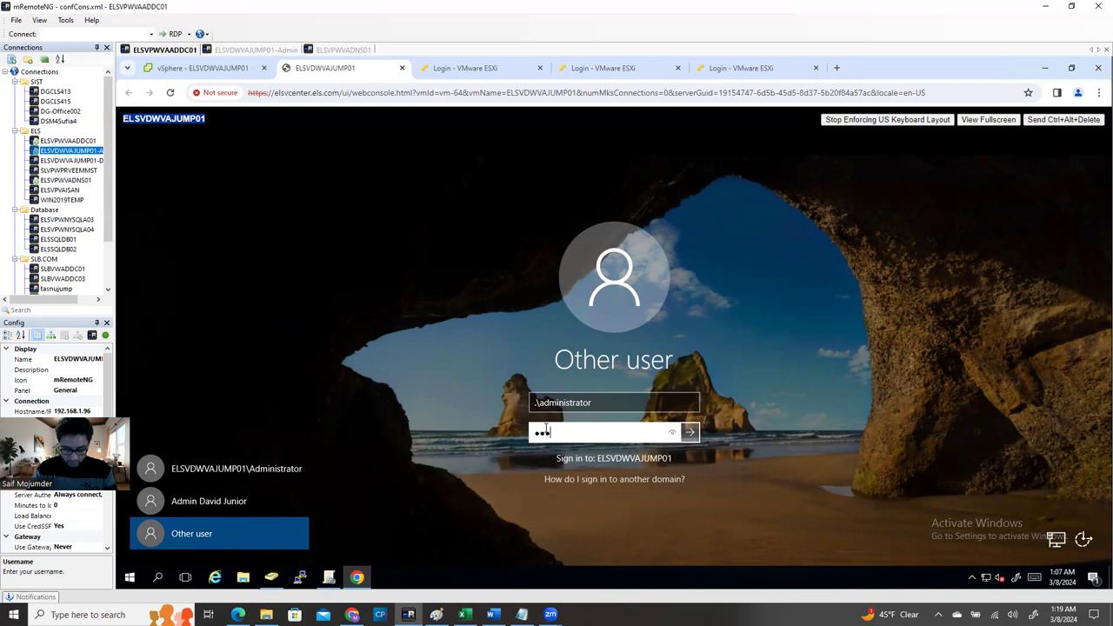
pyautogui.write('••••••••')
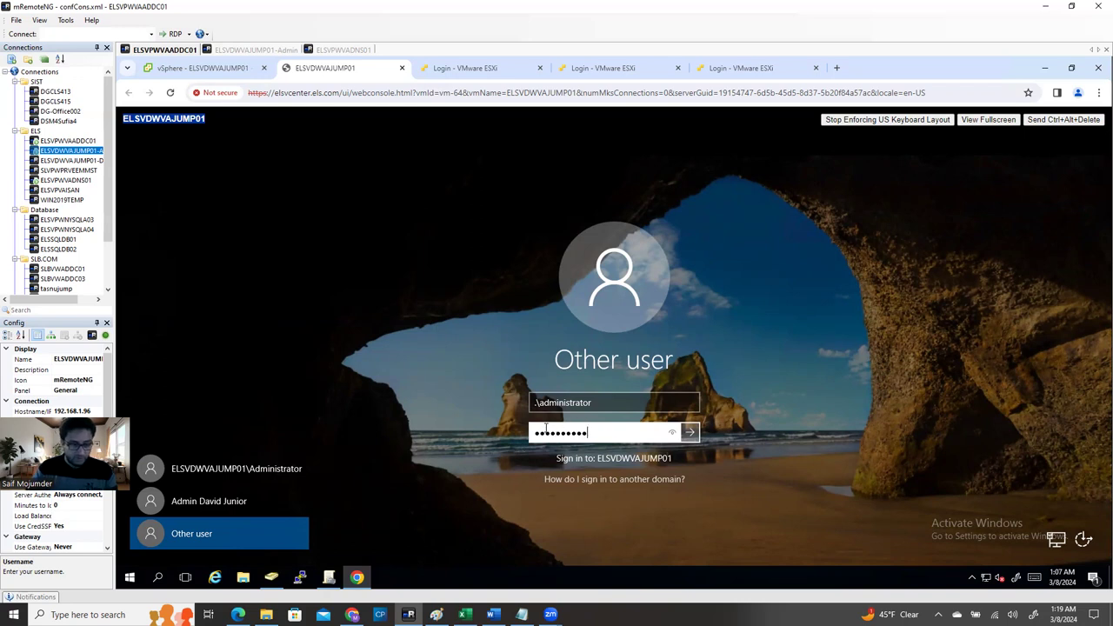
pyautogui.click(672, 434)
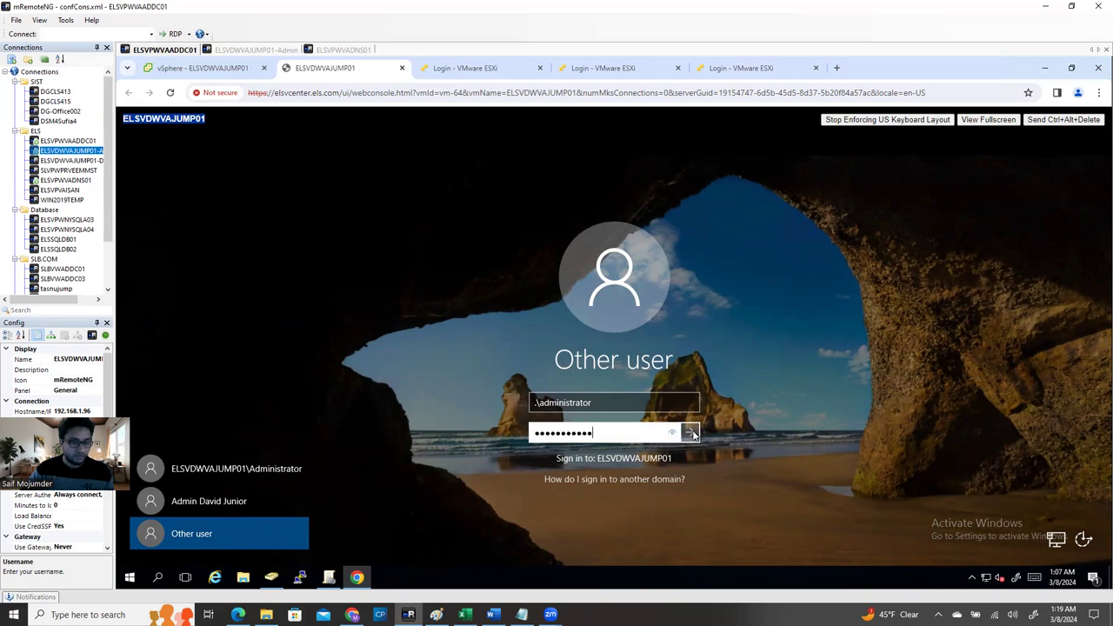
pyautogui.click(691, 432)
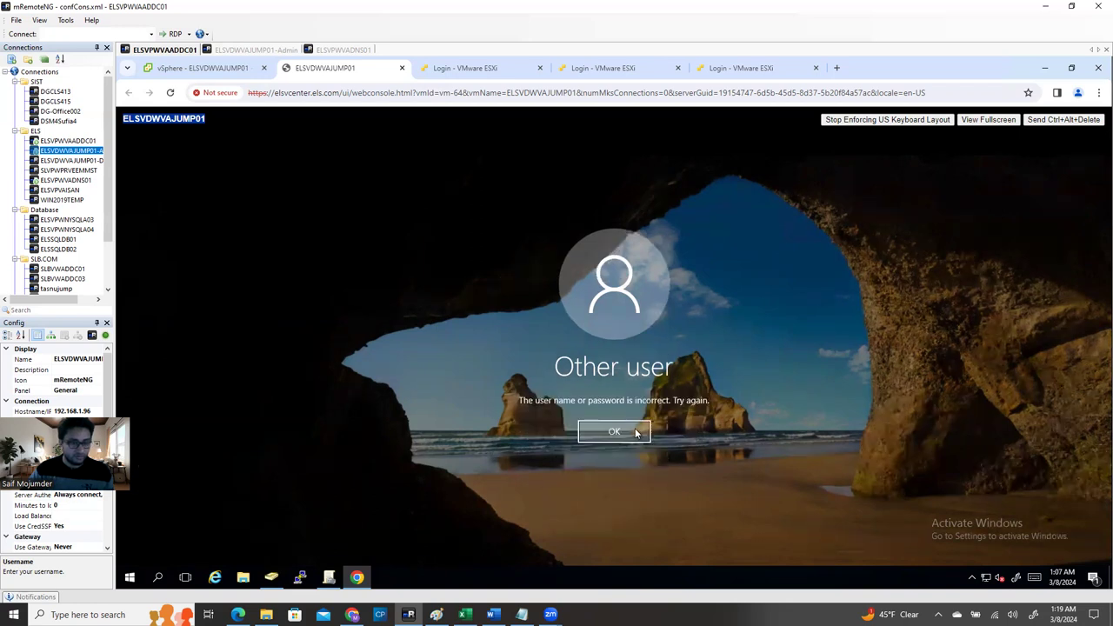
pyautogui.click(635, 432)
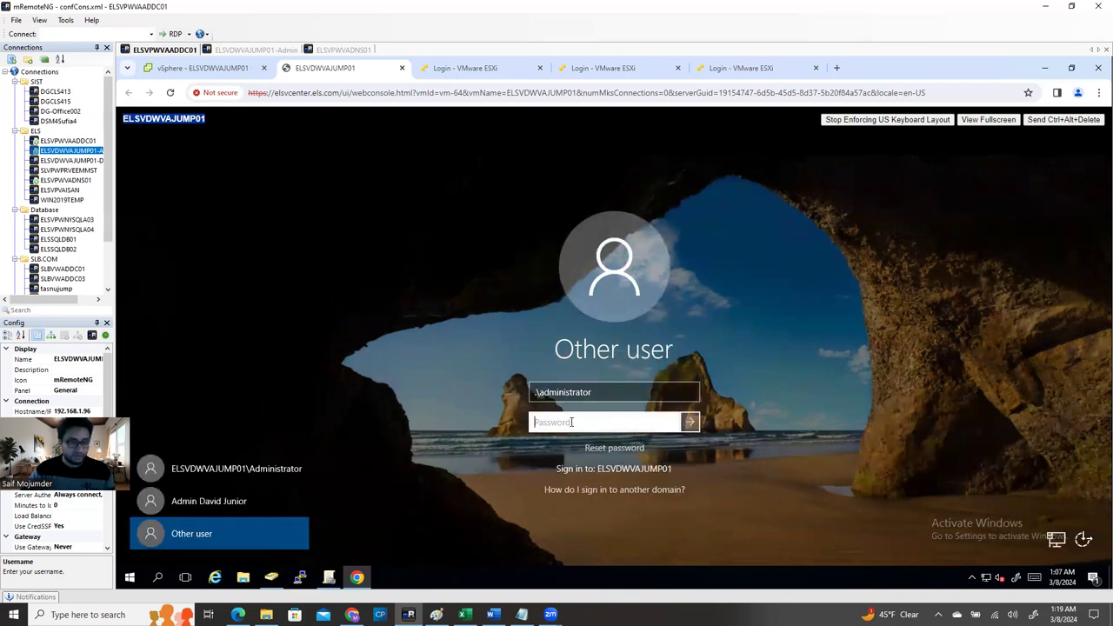
pyautogui.click(599, 397)
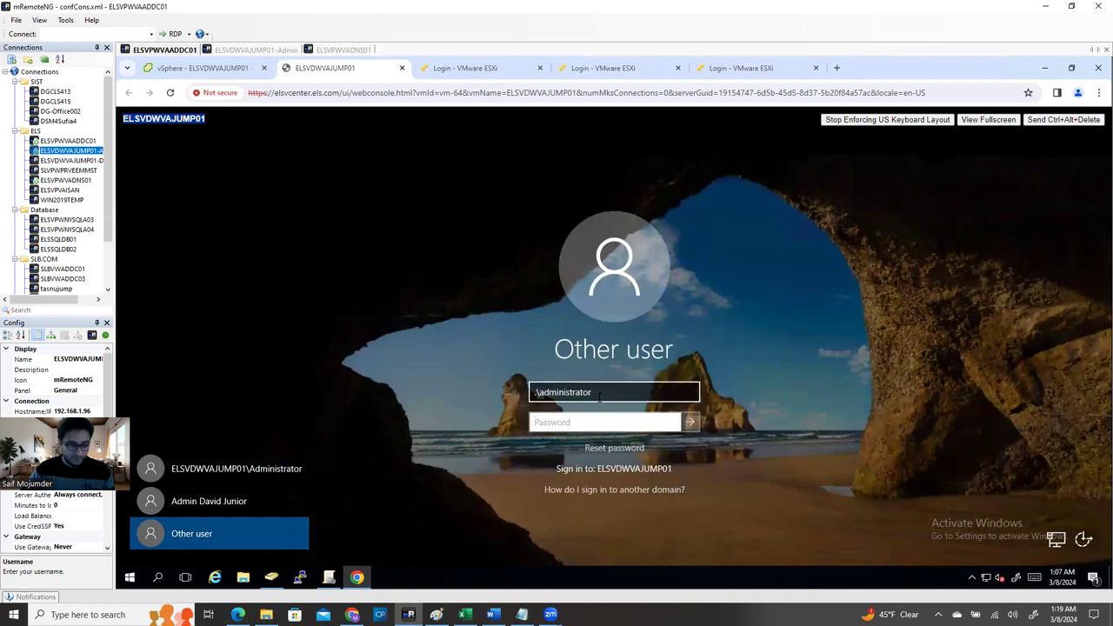
pyautogui.click(584, 423)
pyautogui.hotkey('alt', 'Tab')
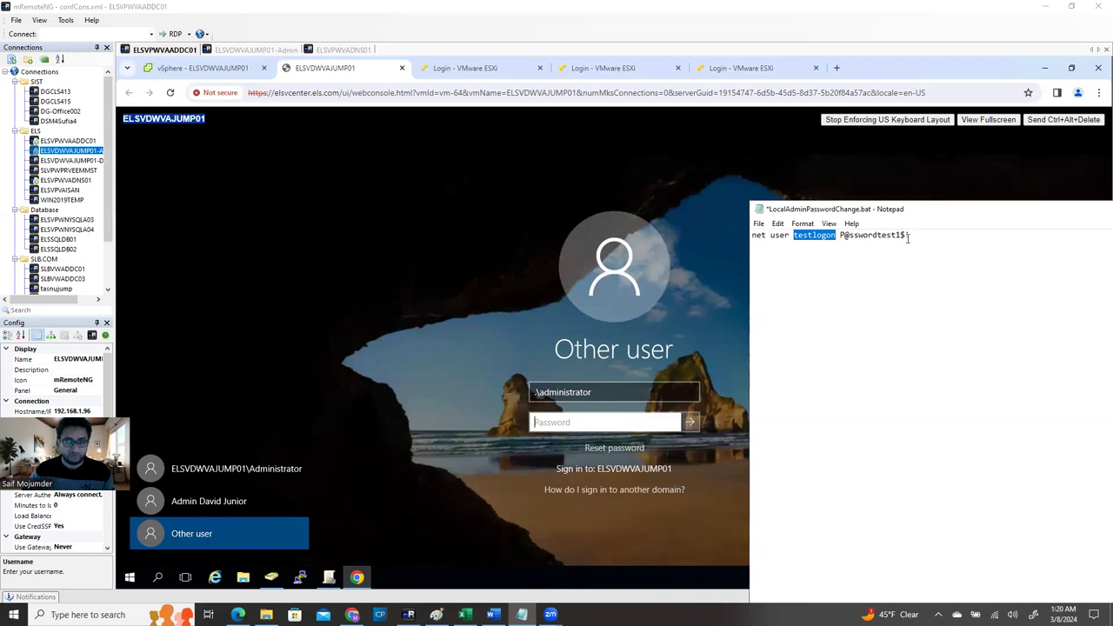
pyautogui.moveTo(915, 235); pyautogui.dragTo(897, 235)
pyautogui.click(765, 287)
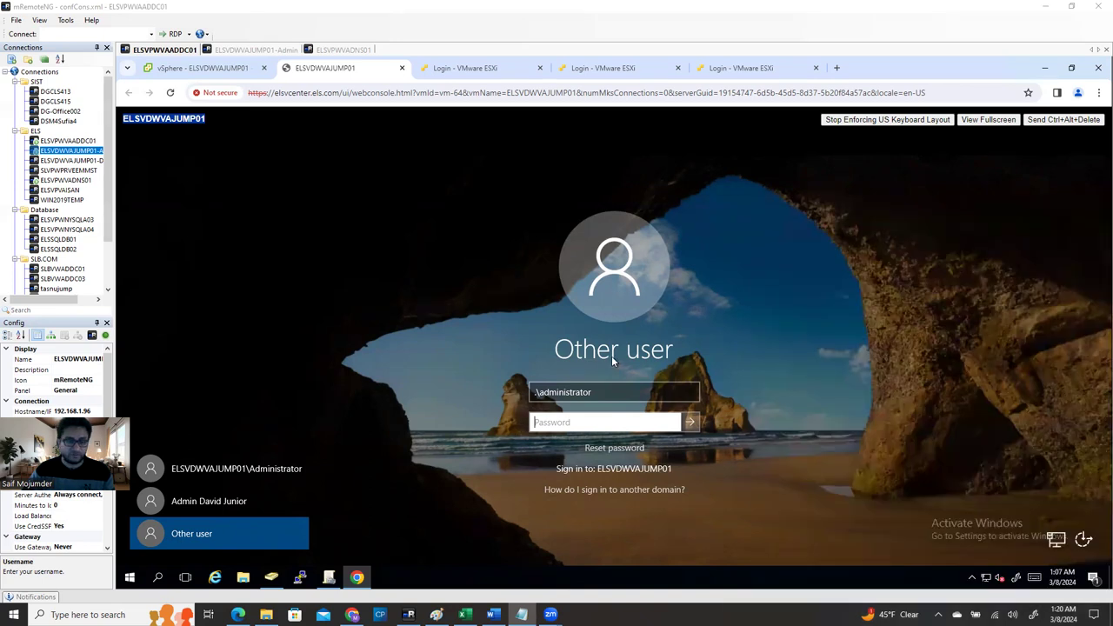
pyautogui.click(591, 398)
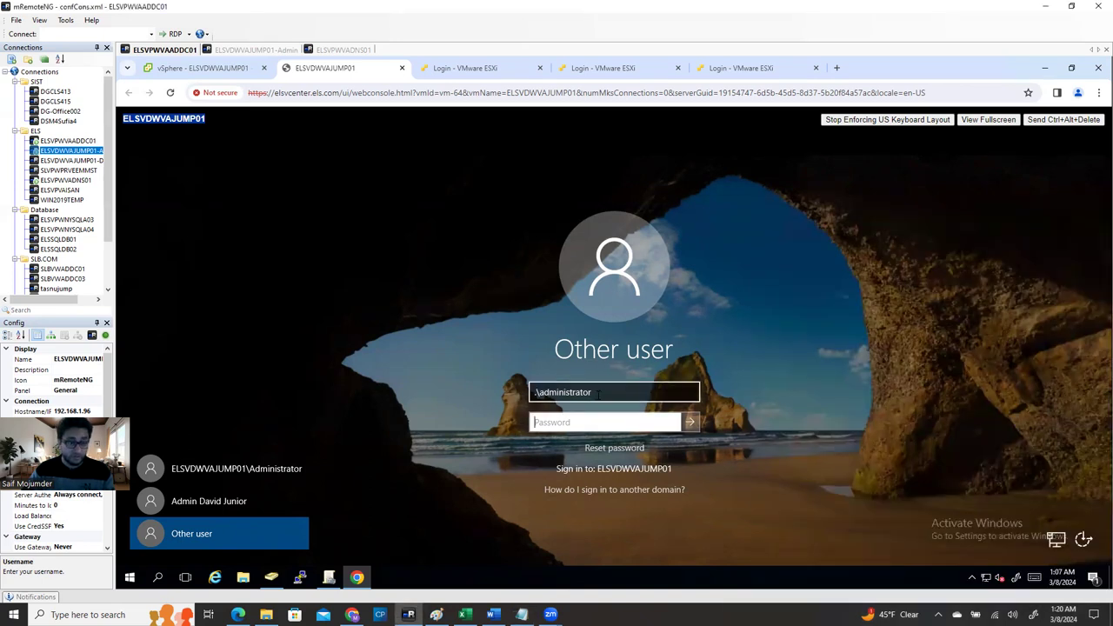
pyautogui.click(601, 394)
pyautogui.moveTo(588, 391); pyautogui.dragTo(544, 392)
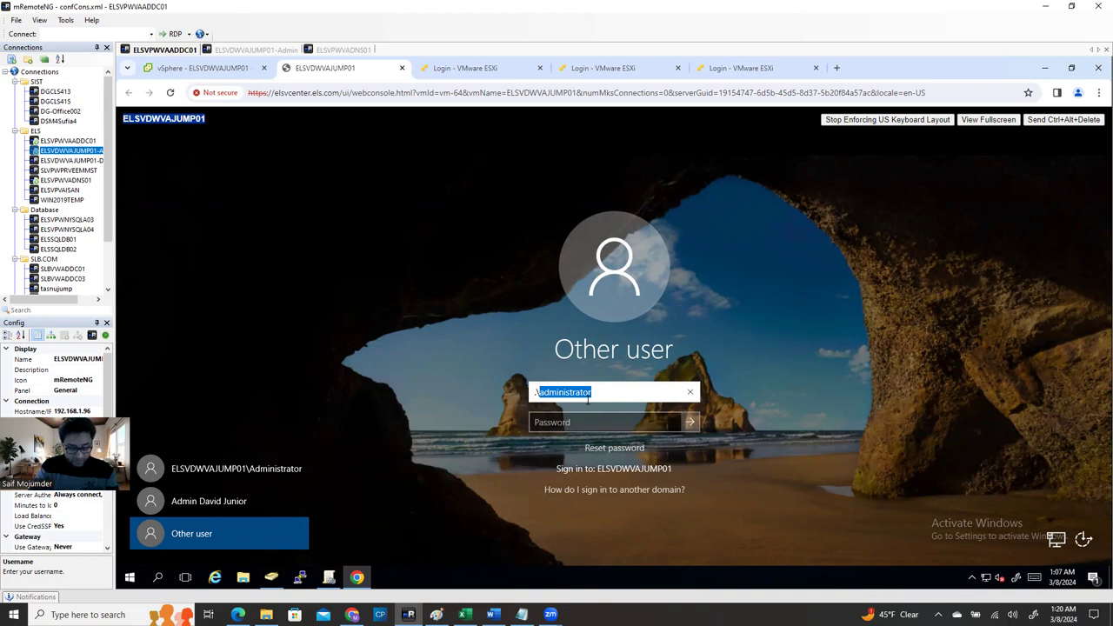
# Step: Sign into the jump server VM as .\testlogon with its password and bring up the Start menu
pyautogui.write('testlogon')
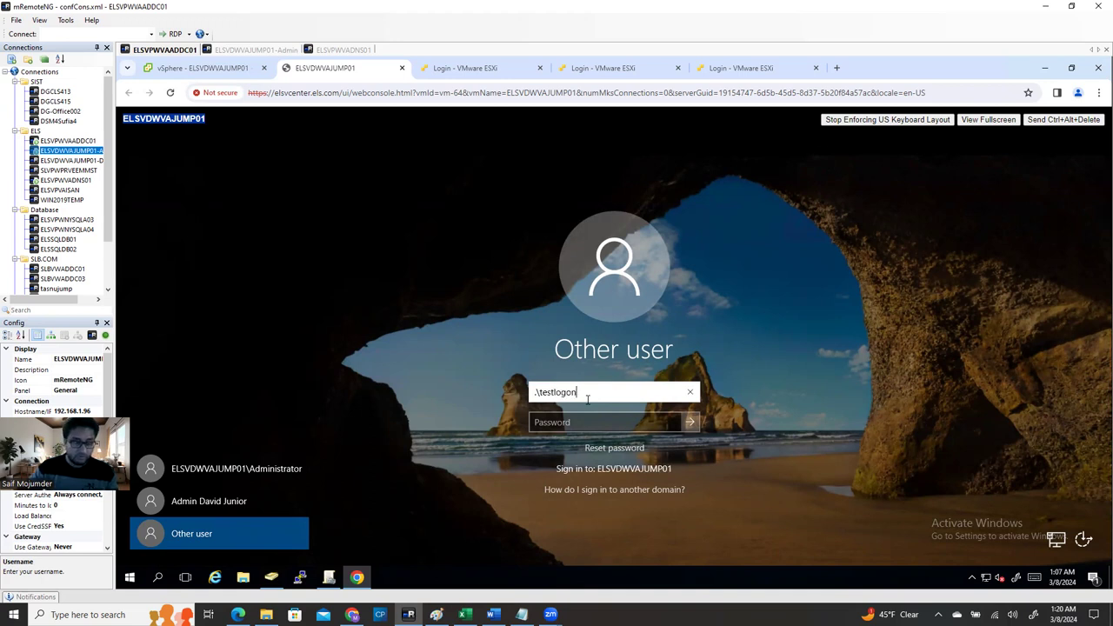
pyautogui.click(576, 422)
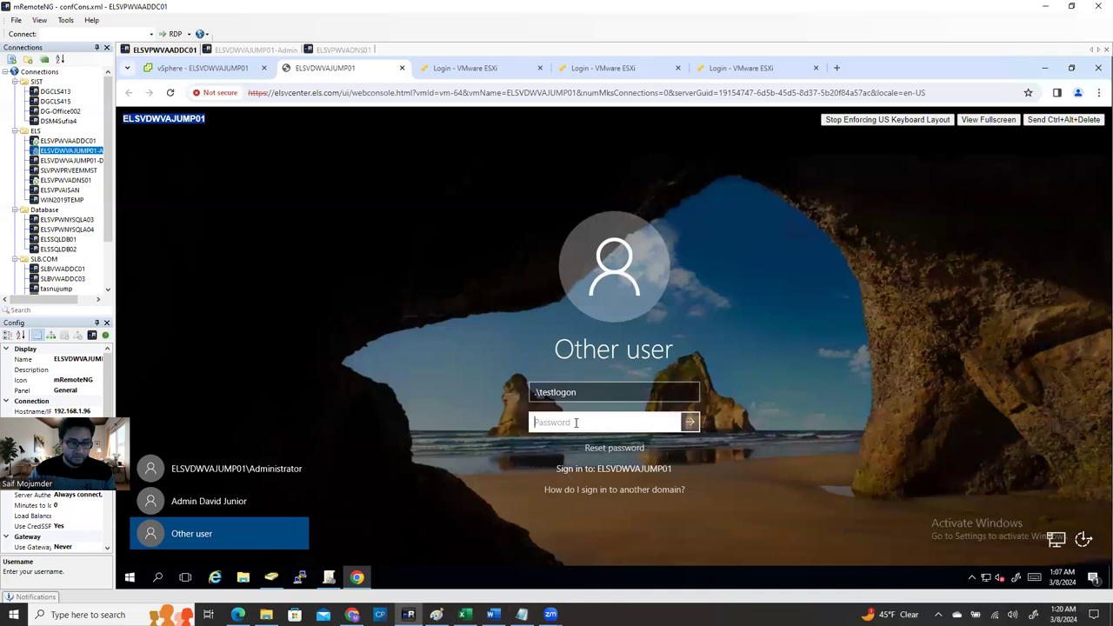
pyautogui.write('•')
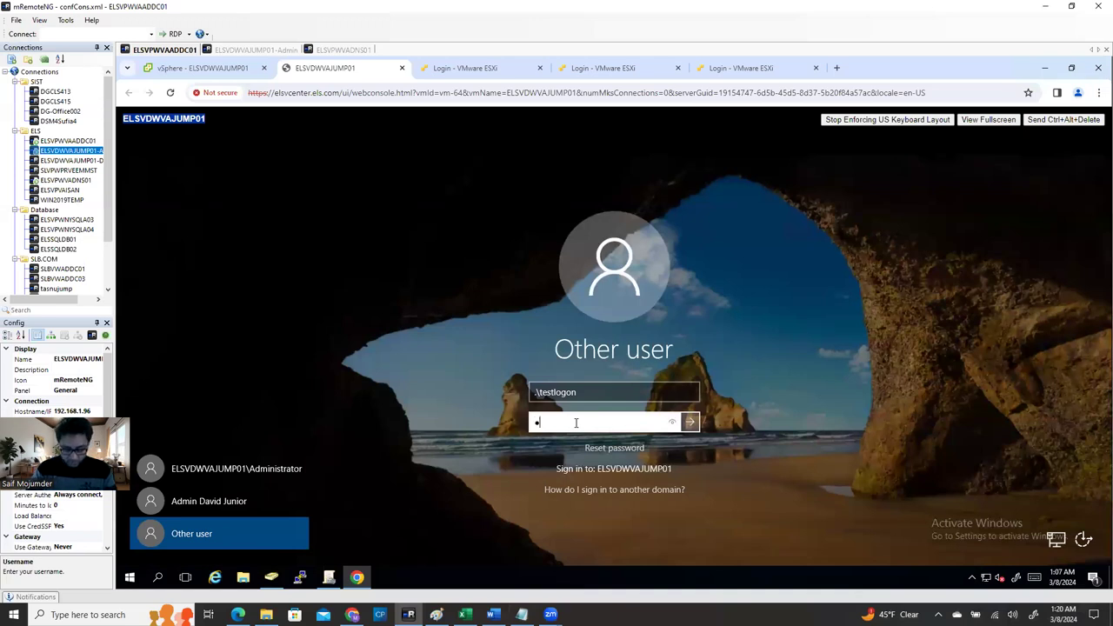
pyautogui.write('••••••••••')
pyautogui.click(674, 422)
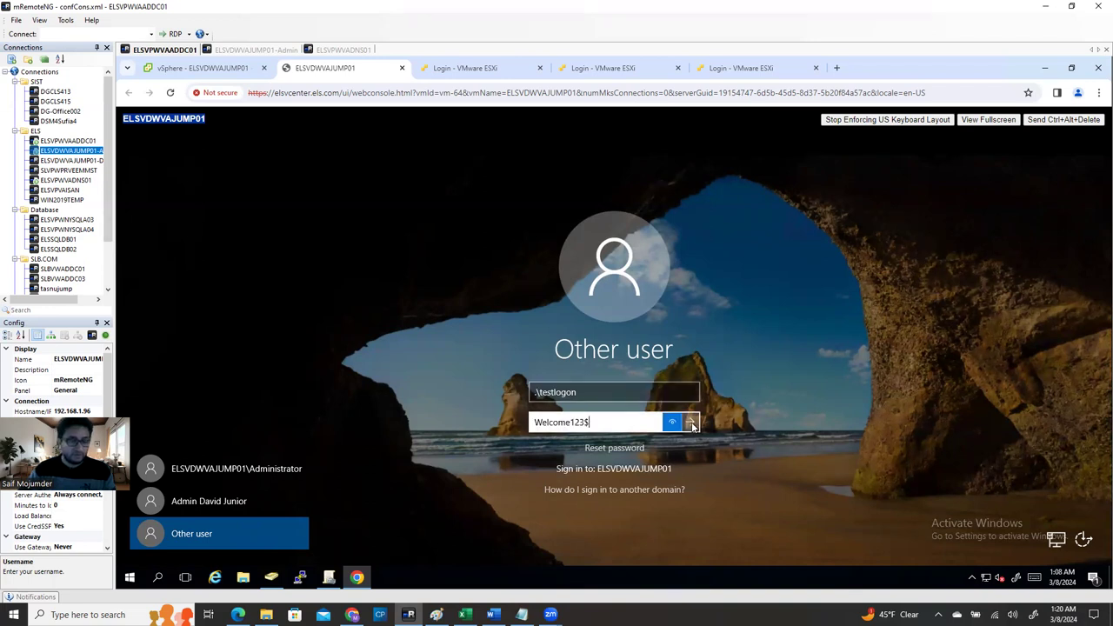
pyautogui.click(692, 423)
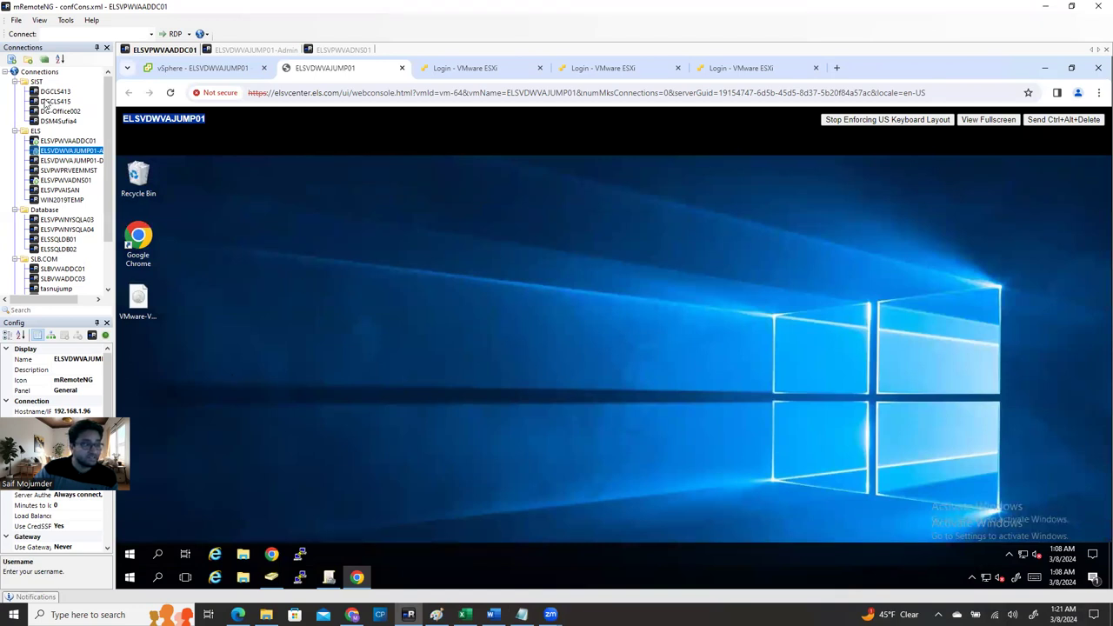
pyautogui.click(130, 555)
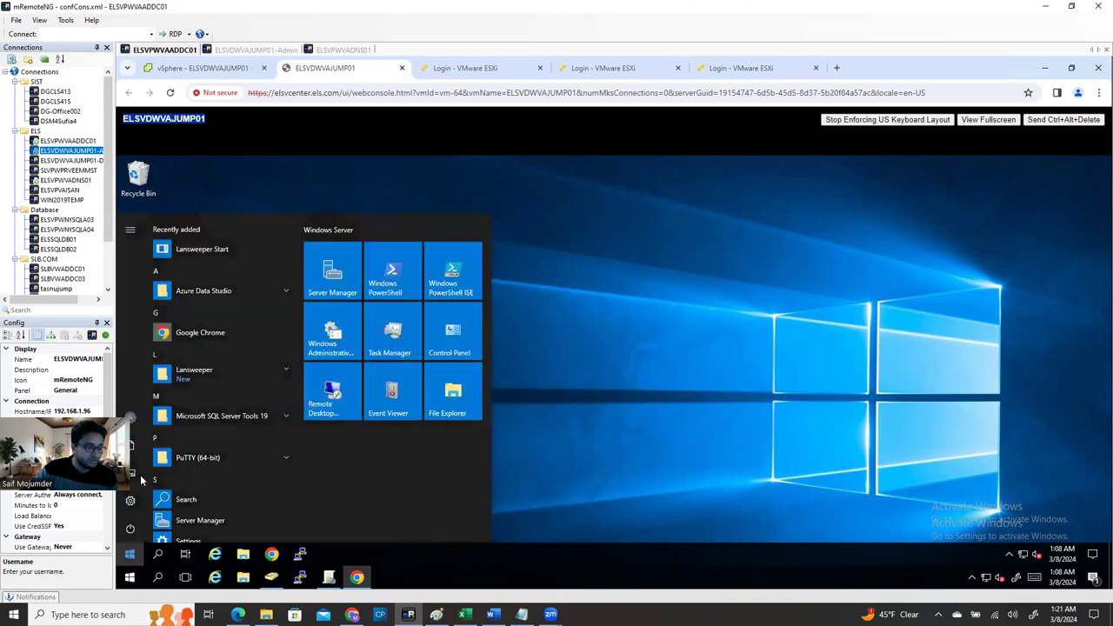
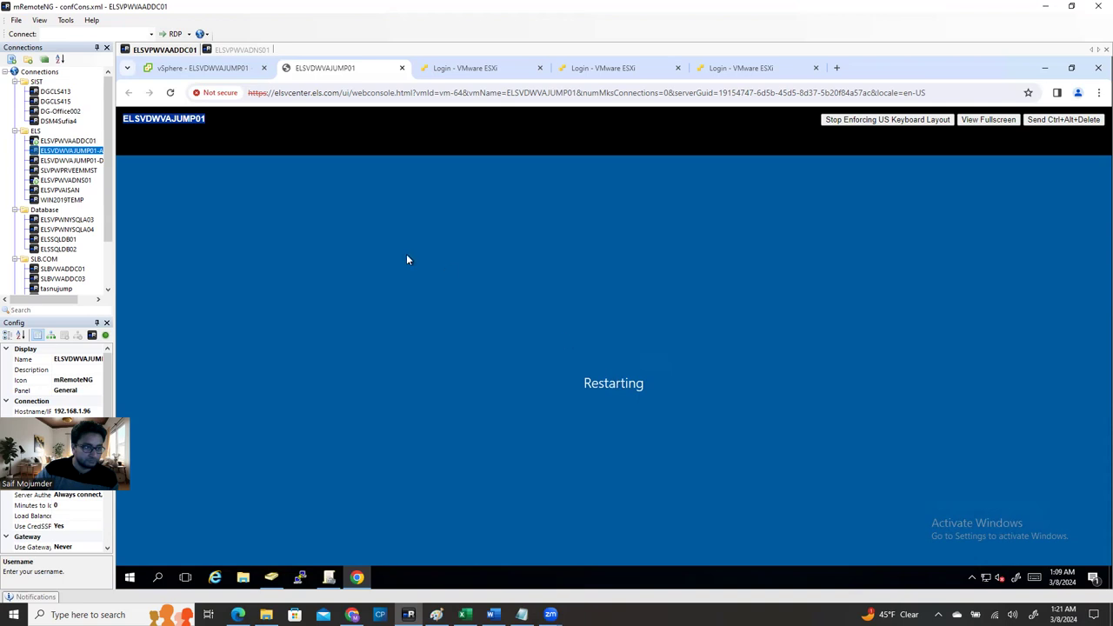
# Step: Alternate between the ELSVDWVAJUMP01 summary page and its web console while the VM reboots
pyautogui.click(207, 68)
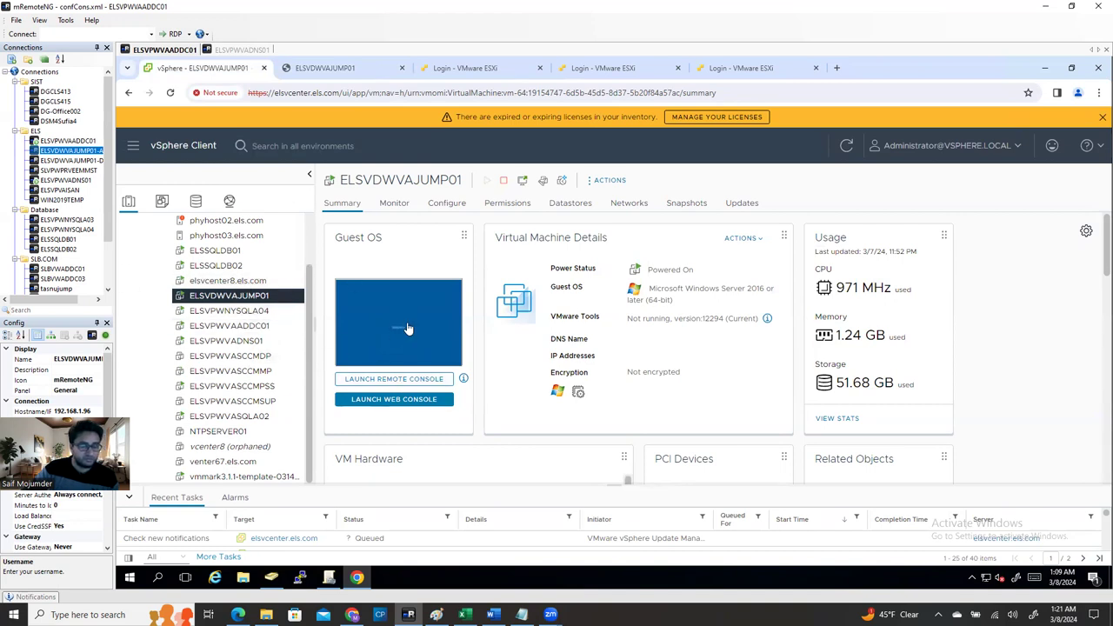
pyautogui.click(375, 70)
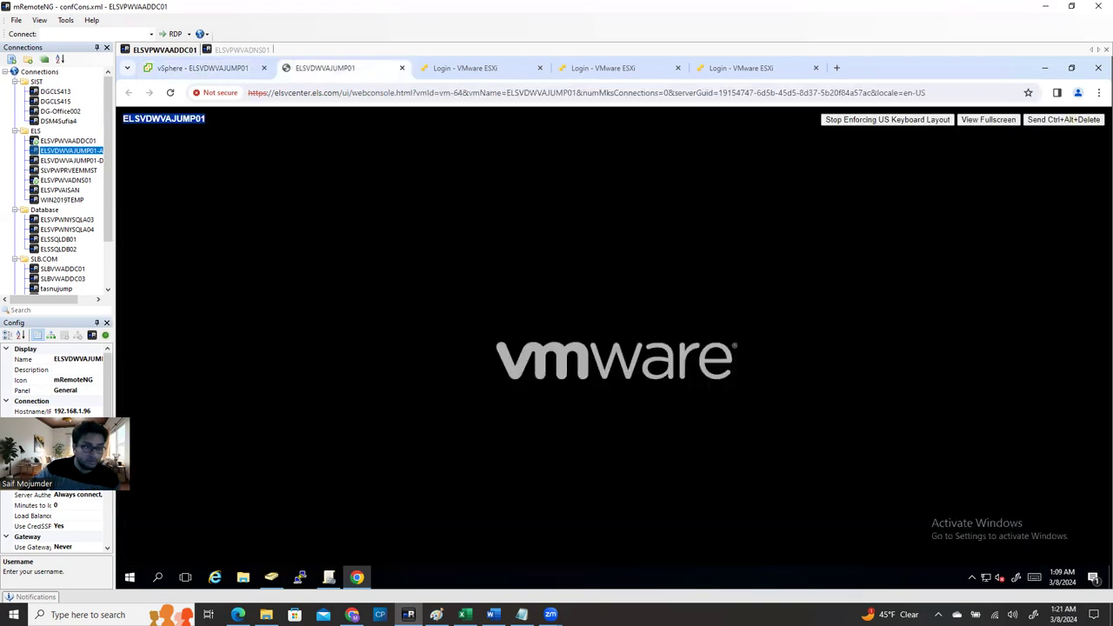
pyautogui.click(205, 70)
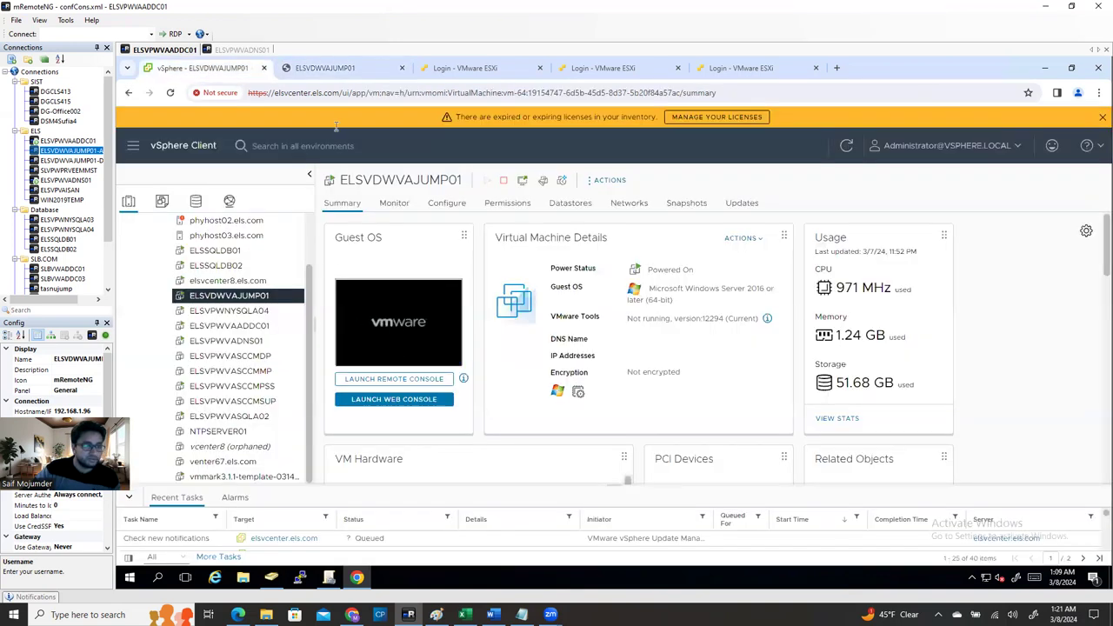
pyautogui.click(330, 73)
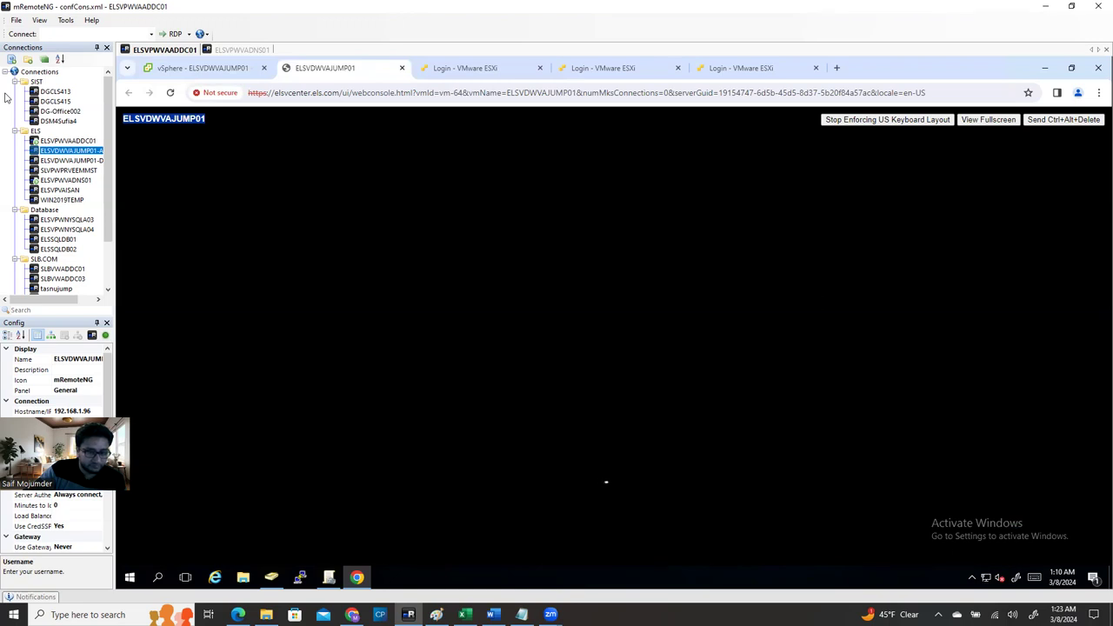
pyautogui.click(223, 69)
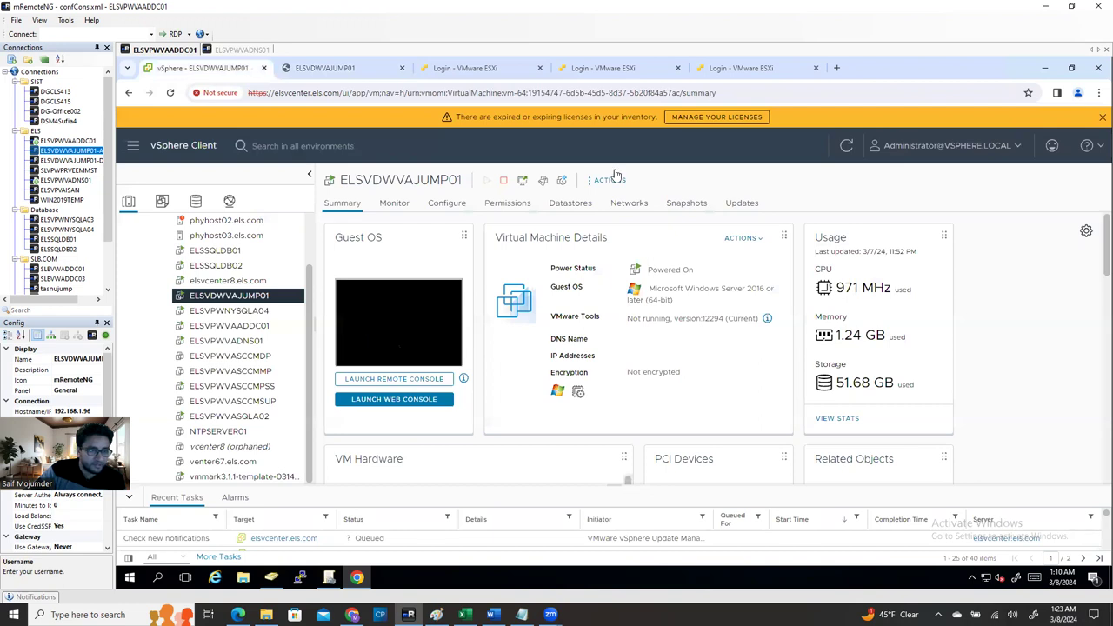
pyautogui.click(337, 67)
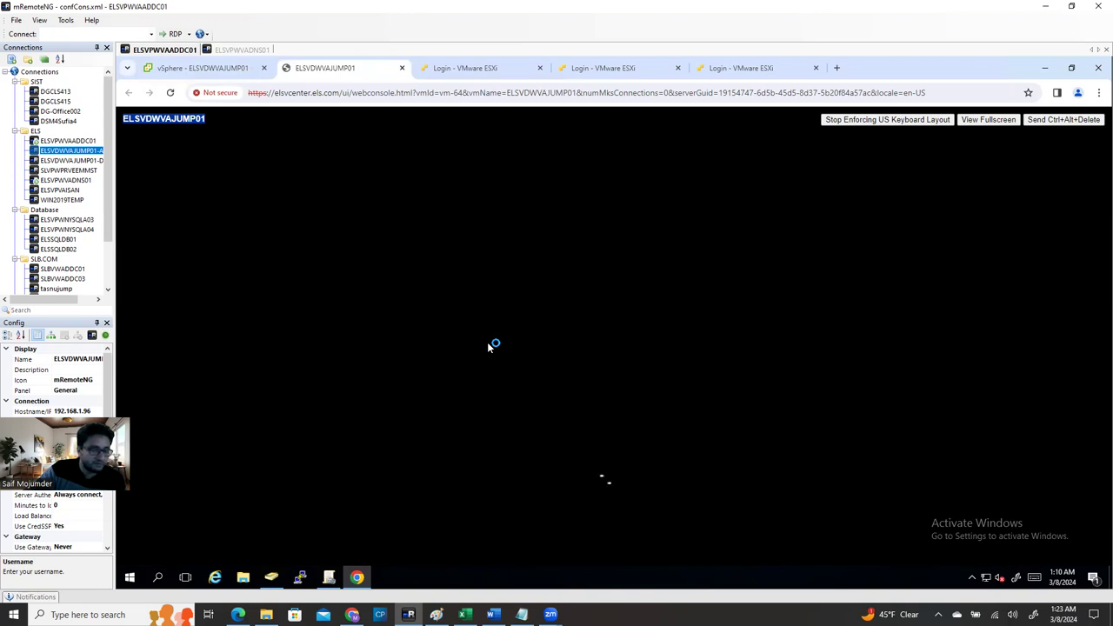
# Step: Refresh the vSphere inventory and return to the web console showing the Windows lock screen
pyautogui.click(470, 69)
pyautogui.click(320, 70)
pyautogui.click(201, 68)
pyautogui.click(333, 69)
pyautogui.click(224, 68)
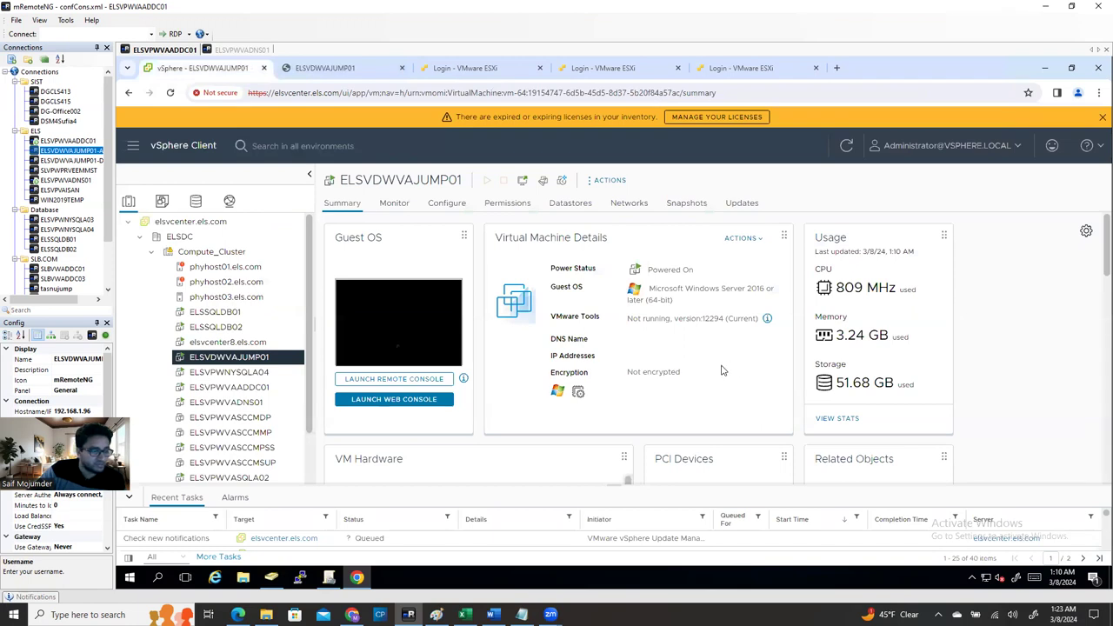
pyautogui.click(350, 71)
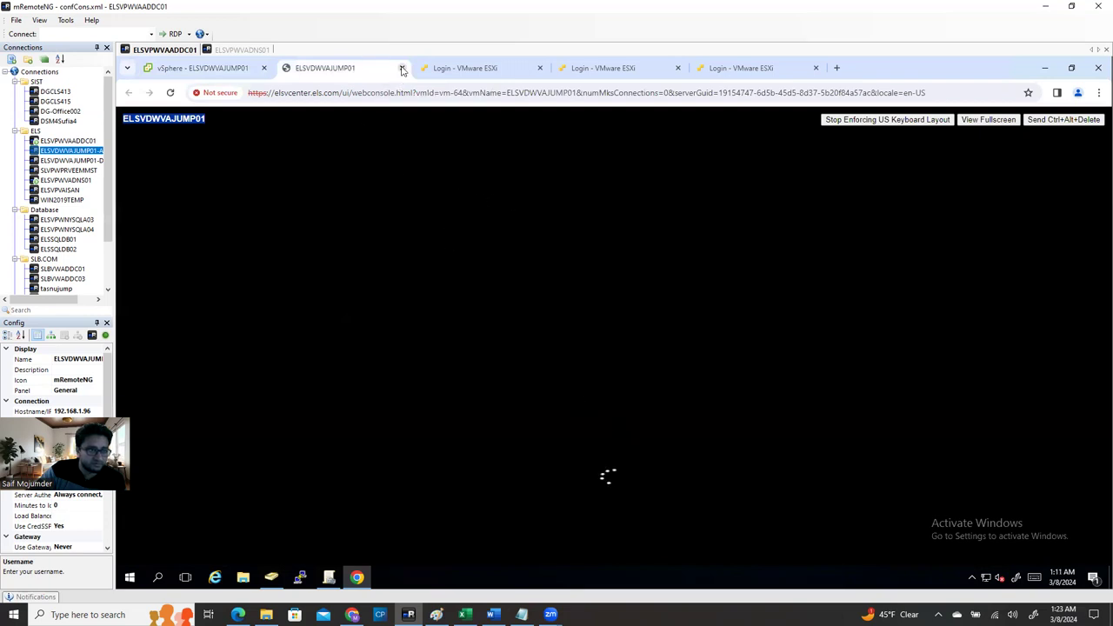
pyautogui.click(205, 67)
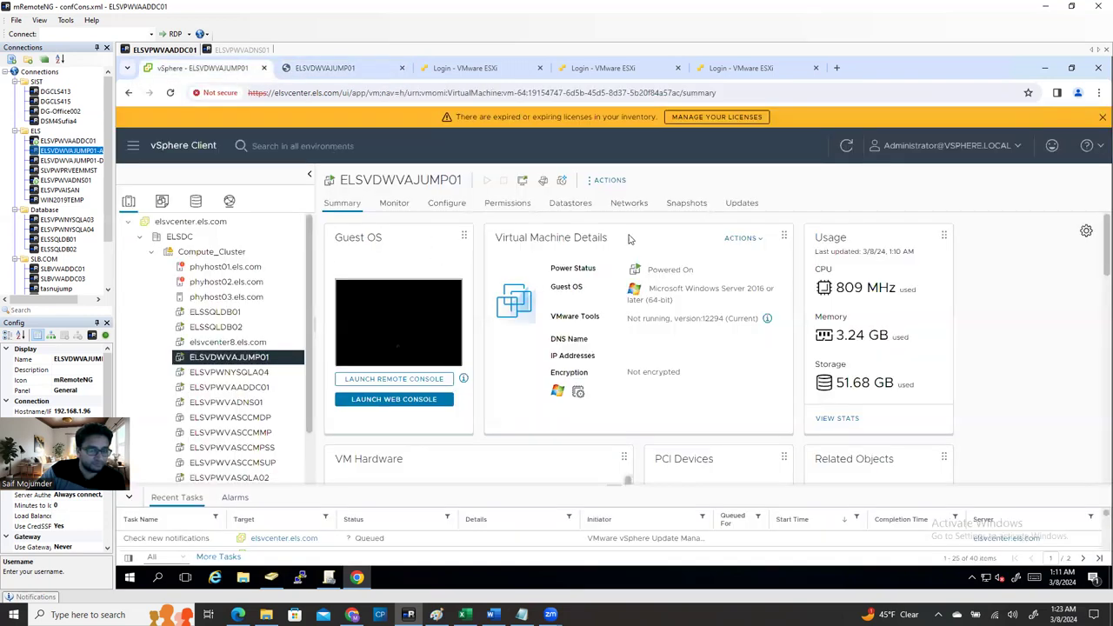
pyautogui.click(846, 145)
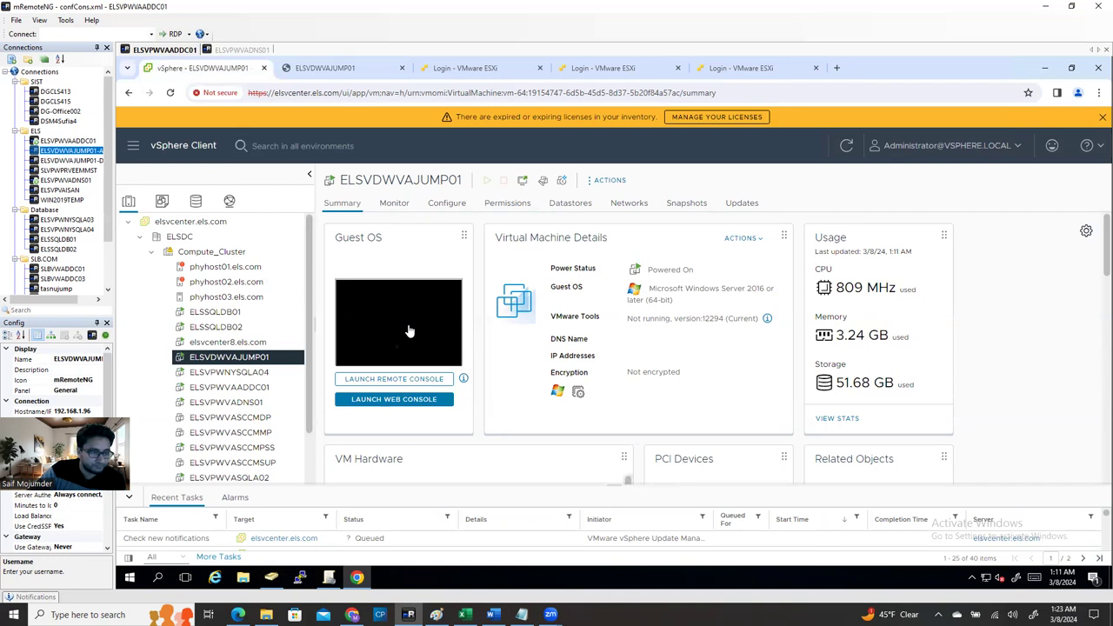
pyautogui.click(357, 70)
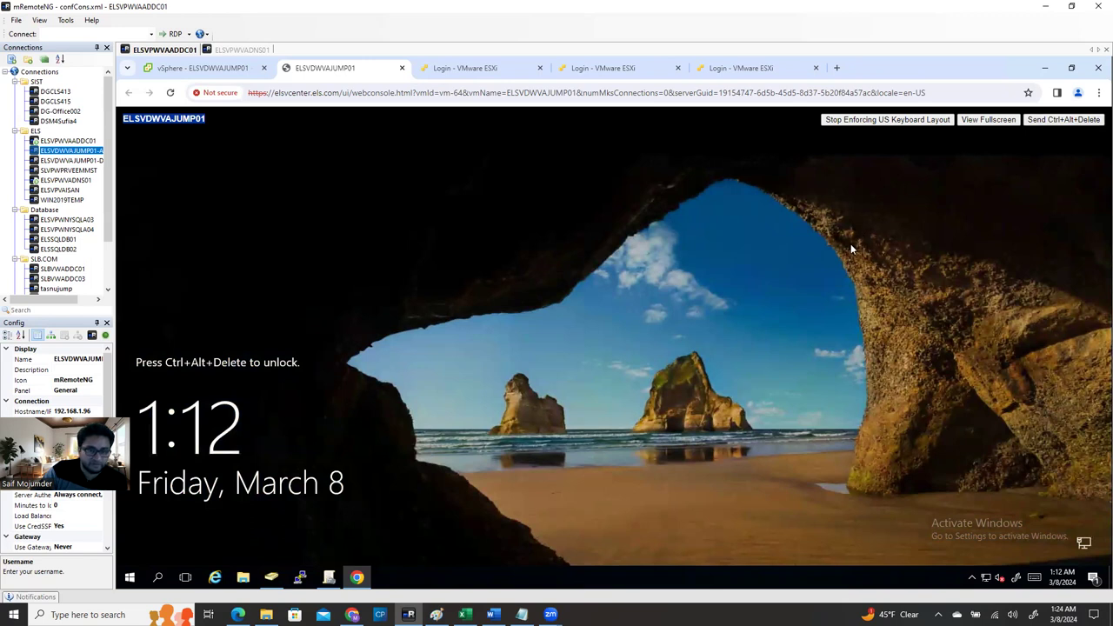
# Step: Send Ctrl+Alt+Delete, choose Other user, and enter the user name .\testlogon
pyautogui.click(1062, 119)
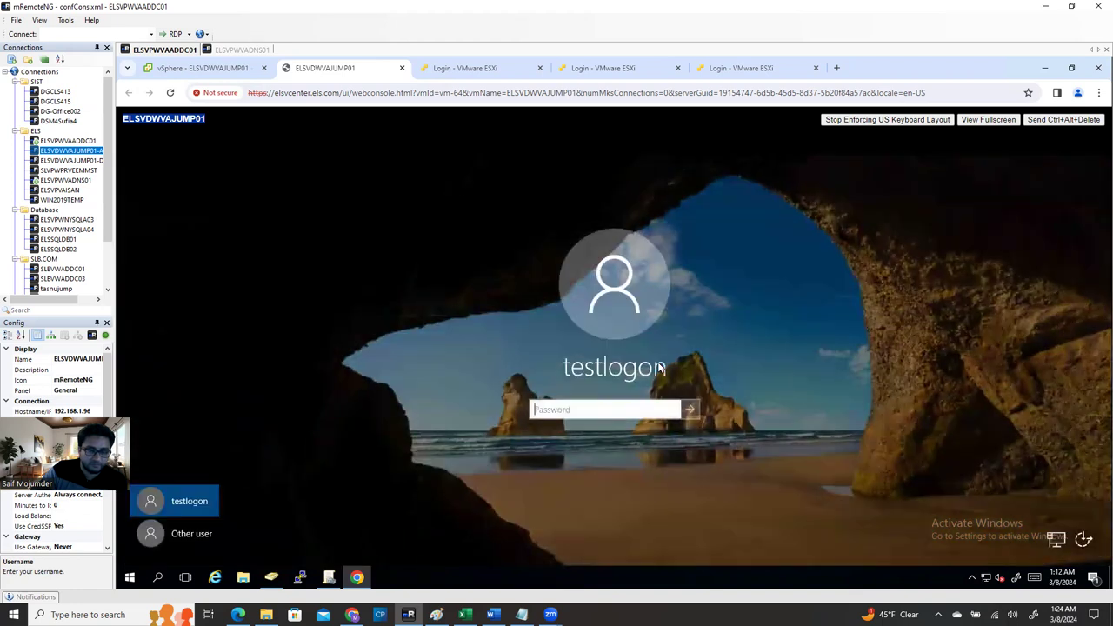
pyautogui.click(195, 533)
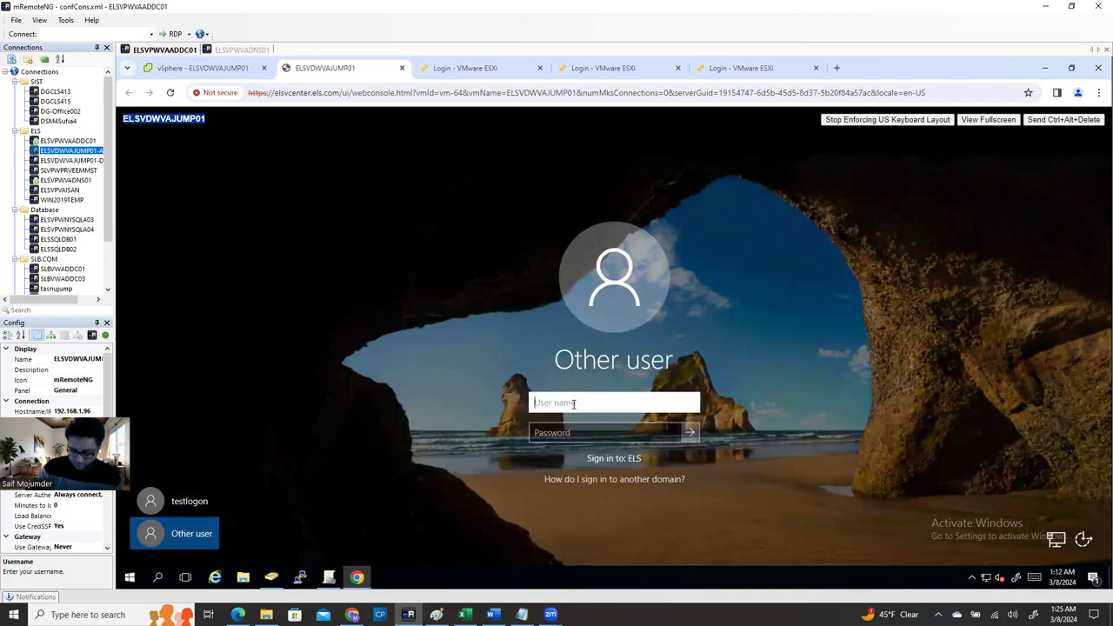
pyautogui.write('l')
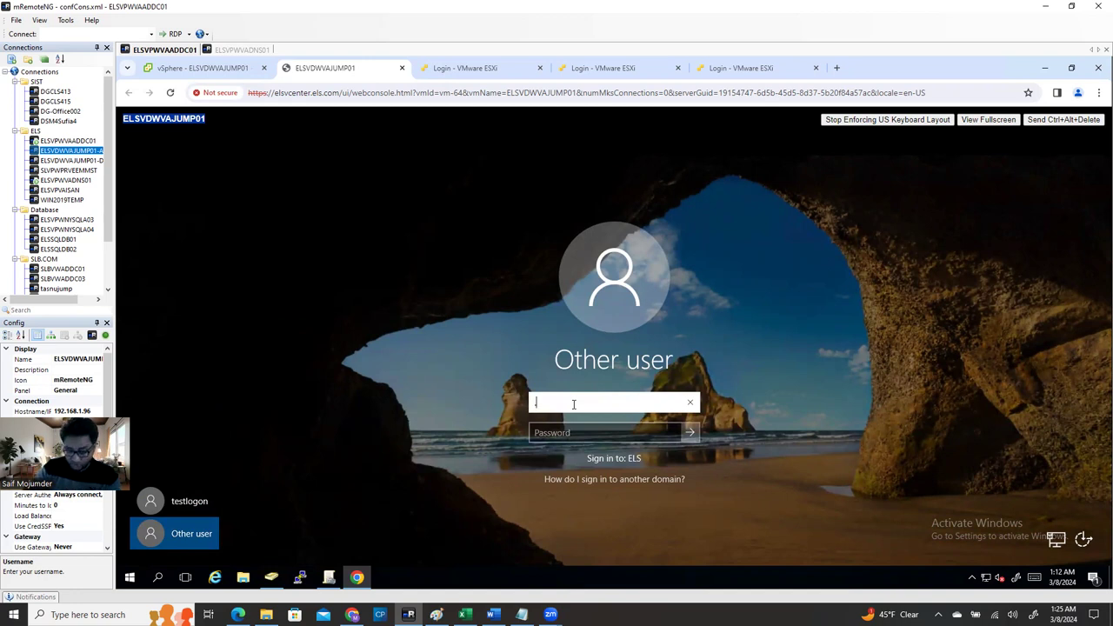
pyautogui.write('\\')
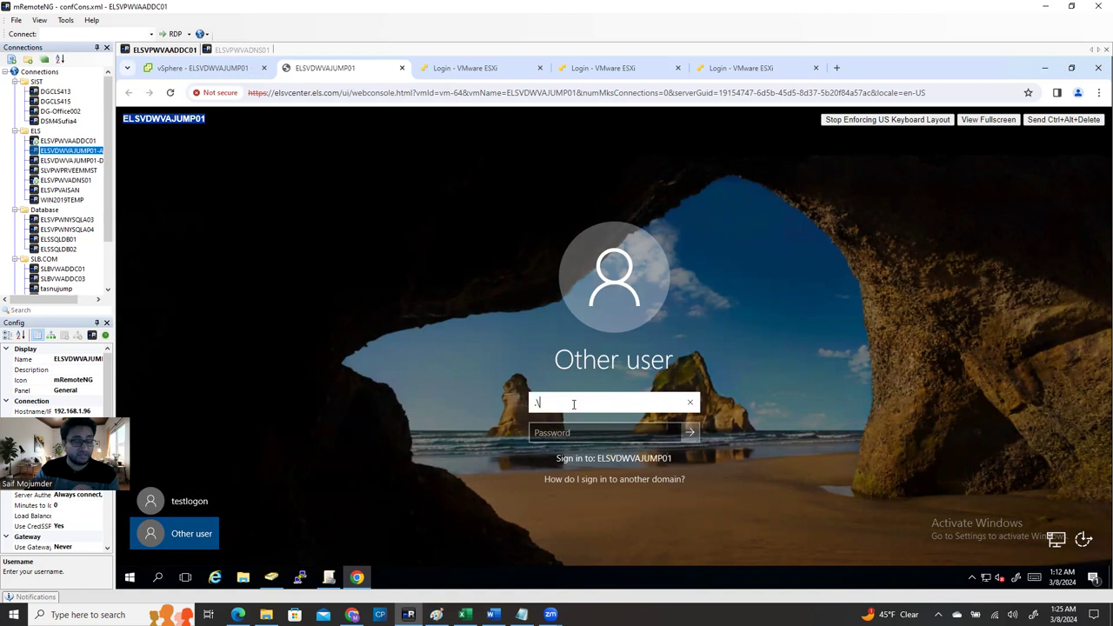
pyautogui.write('t')
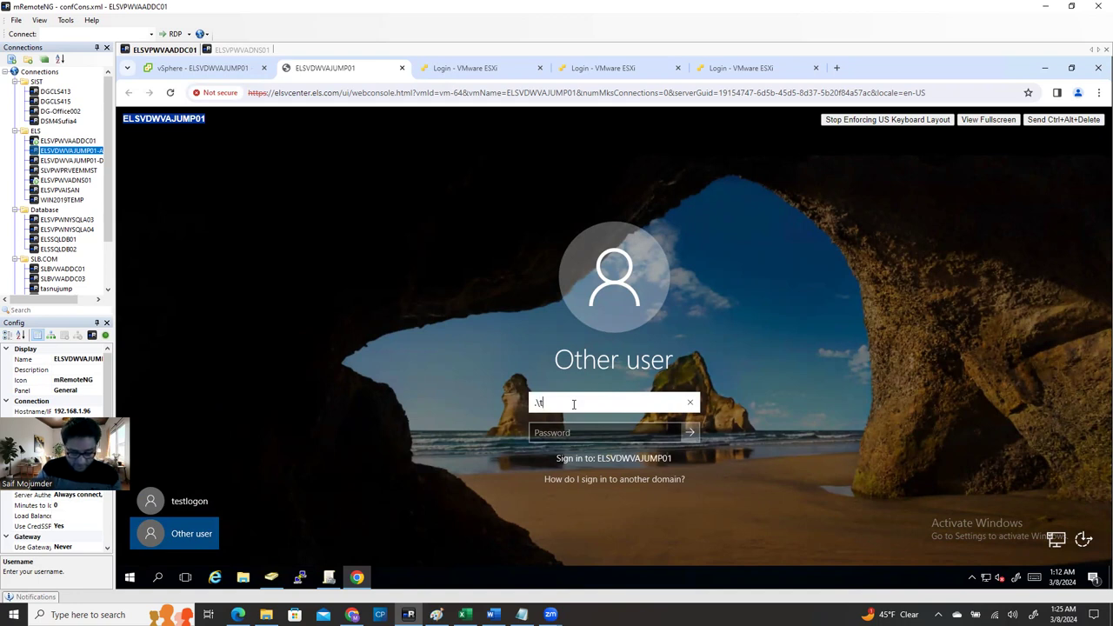
pyautogui.write('estlogon')
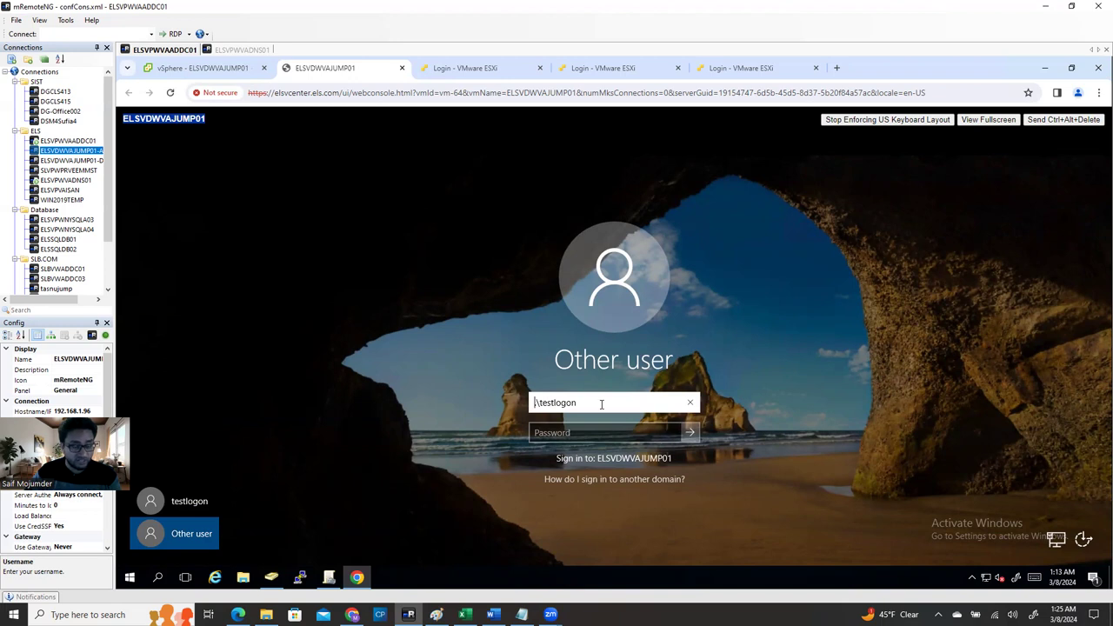
# Step: Enter the account password, reveal it to check it, and submit the sign-in
pyautogui.click(585, 432)
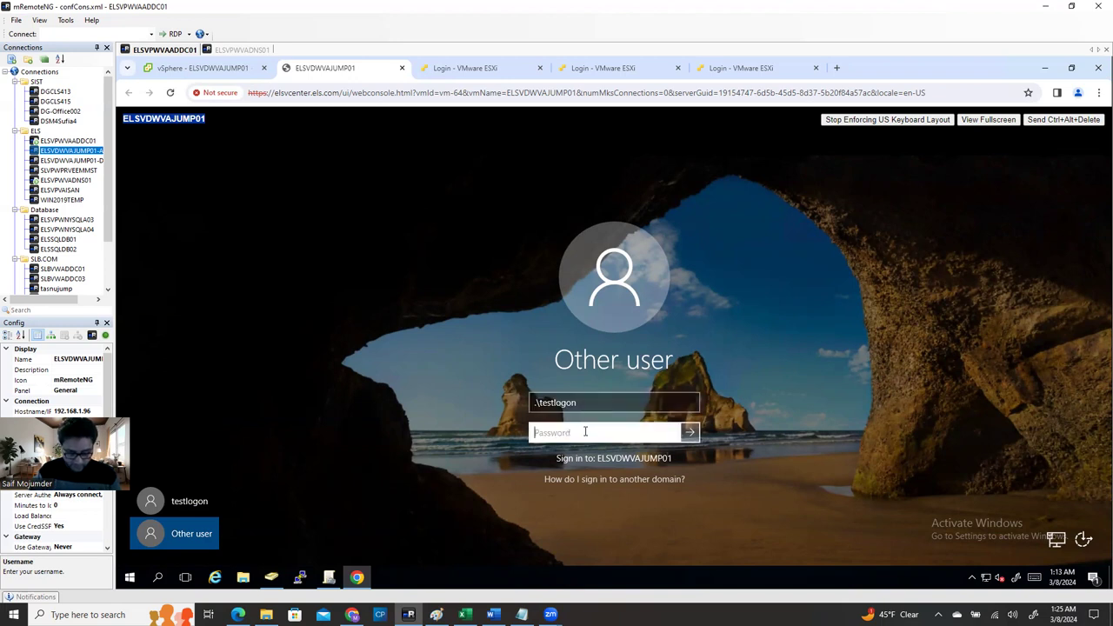
pyautogui.write('•••••••')
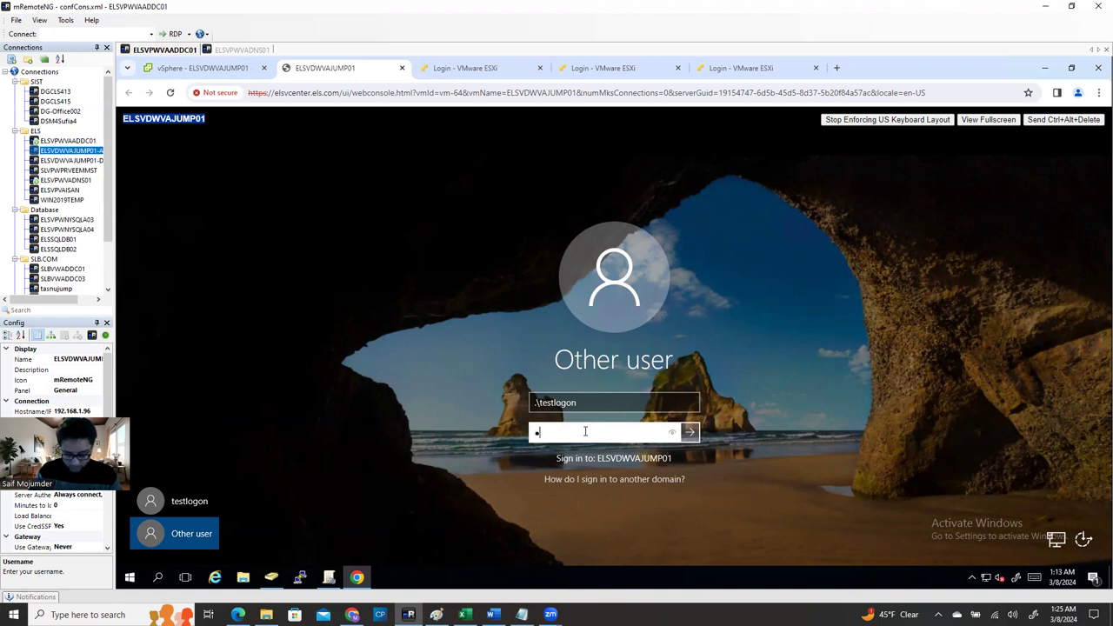
pyautogui.write('••••')
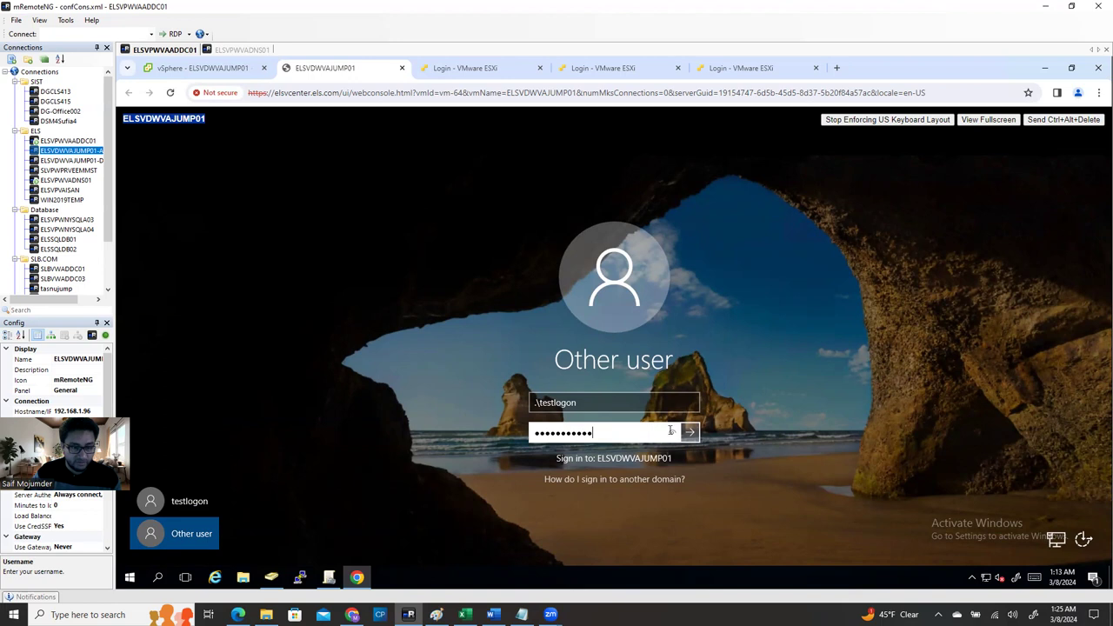
pyautogui.click(672, 433)
pyautogui.click(672, 433)
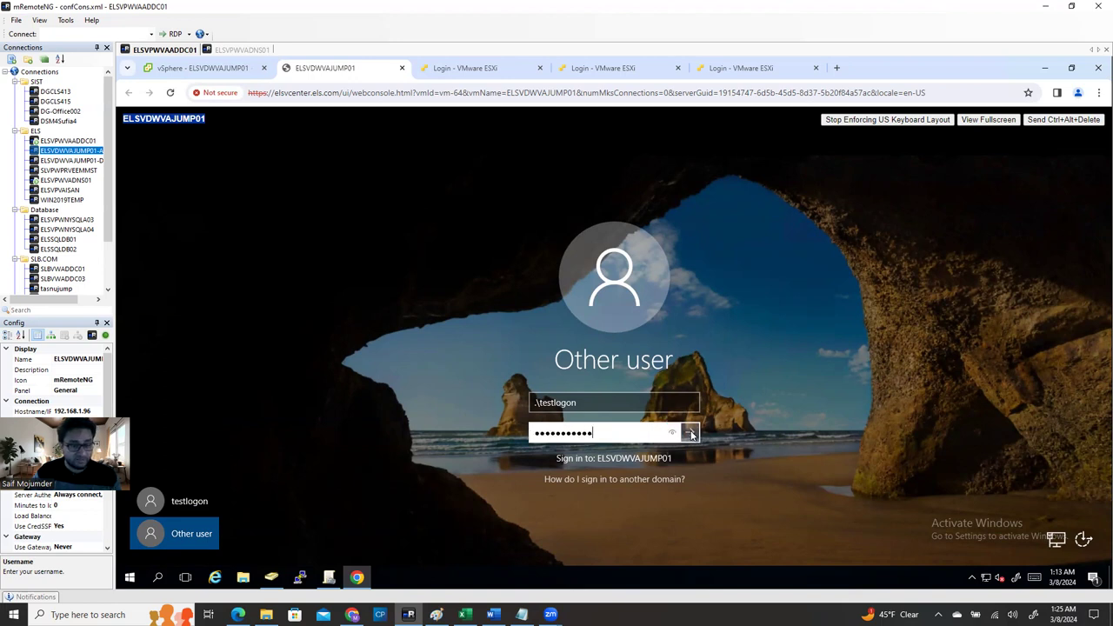
pyautogui.click(698, 440)
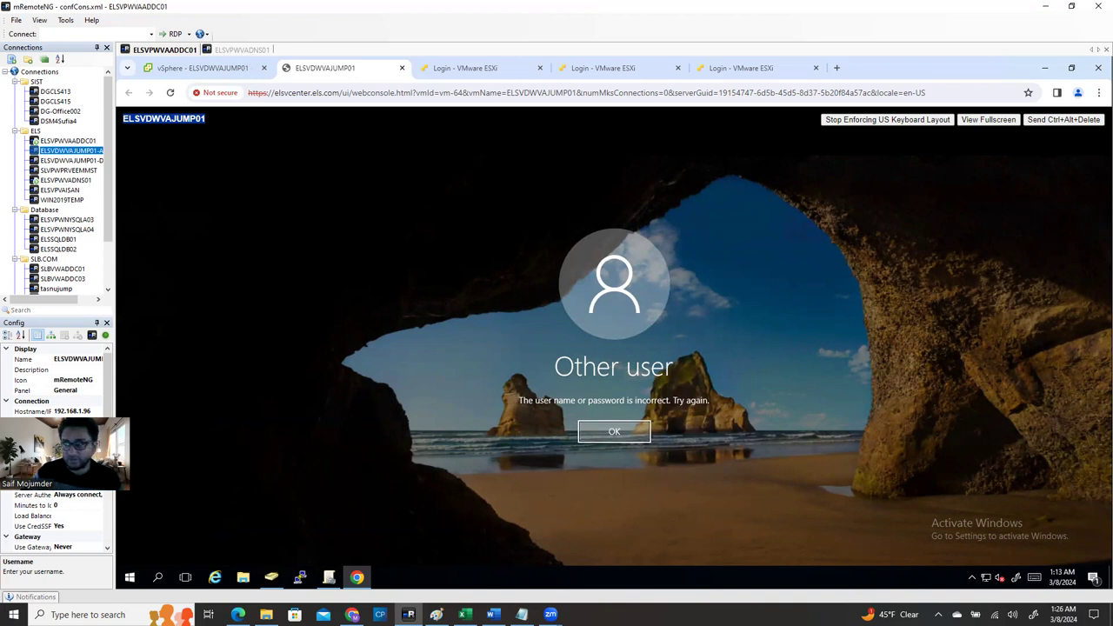
pyautogui.hotkey('alt', 'Tab')
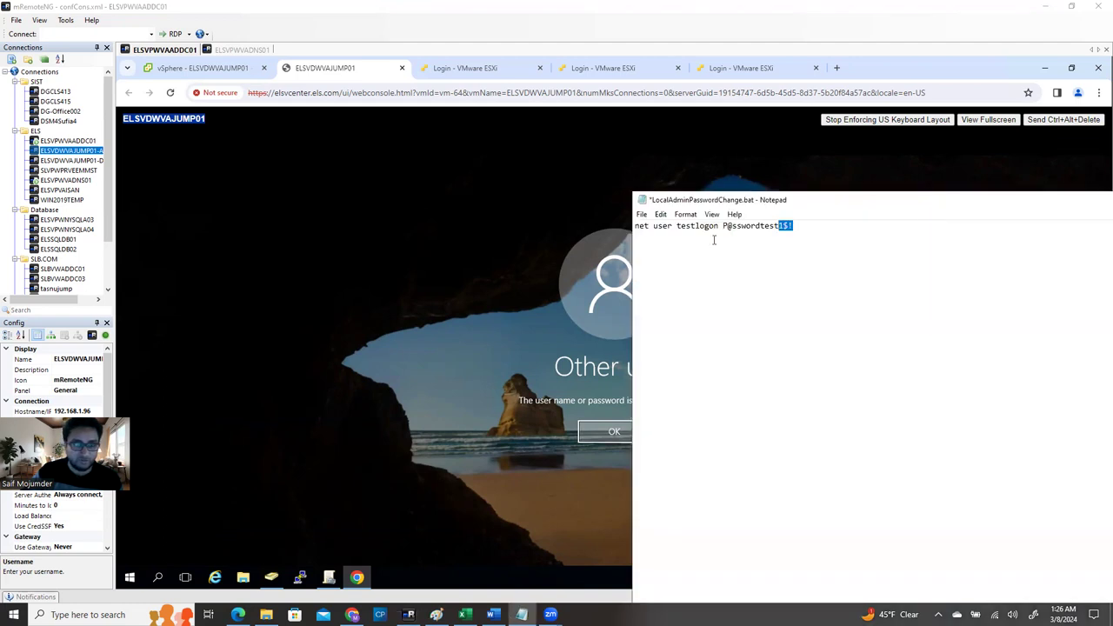
pyautogui.moveTo(724, 226); pyautogui.dragTo(797, 224)
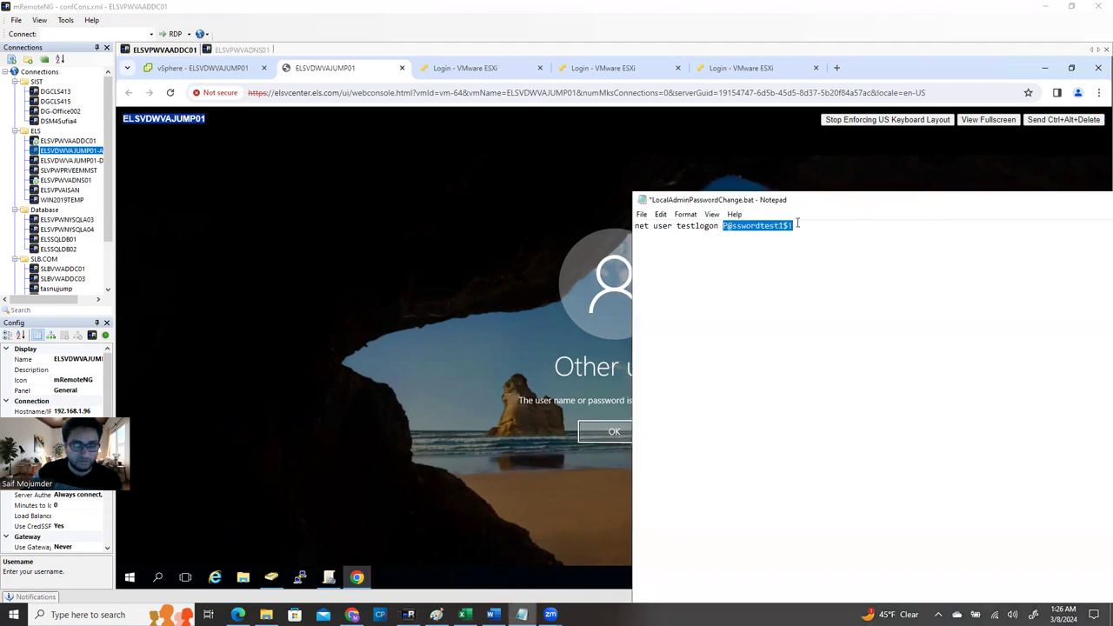
pyautogui.hotkey('alt', 'Tab')
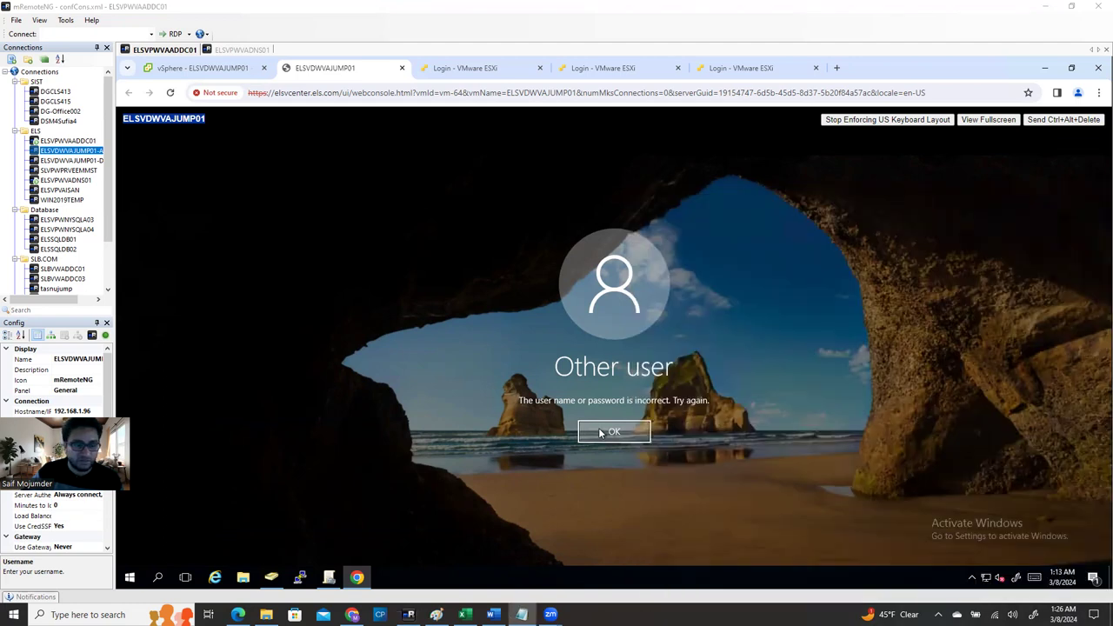
pyautogui.click(600, 433)
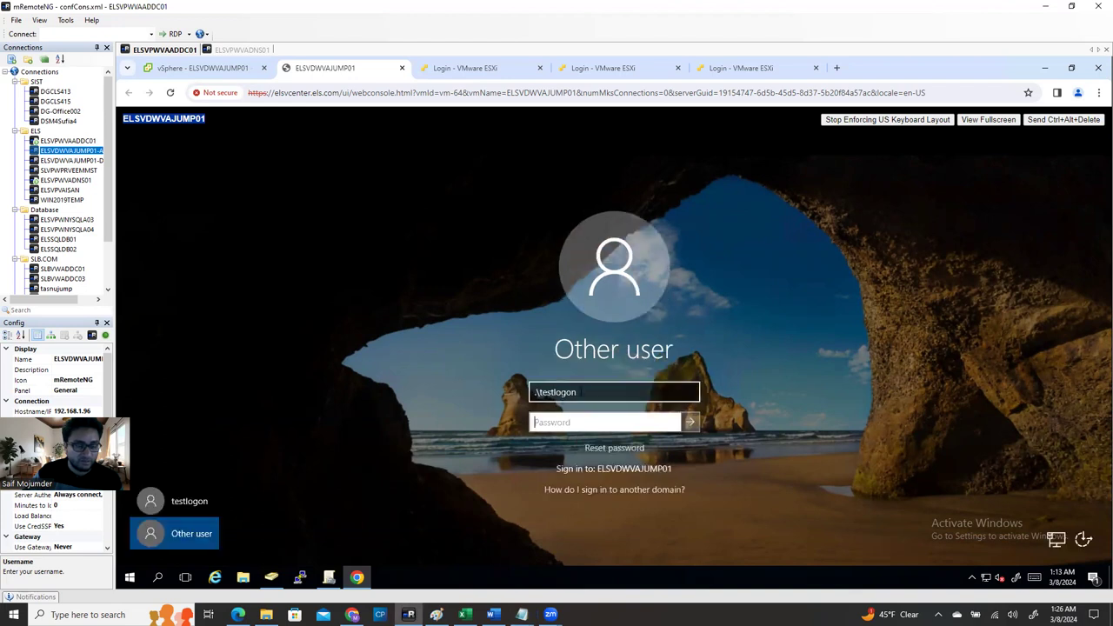
pyautogui.click(580, 422)
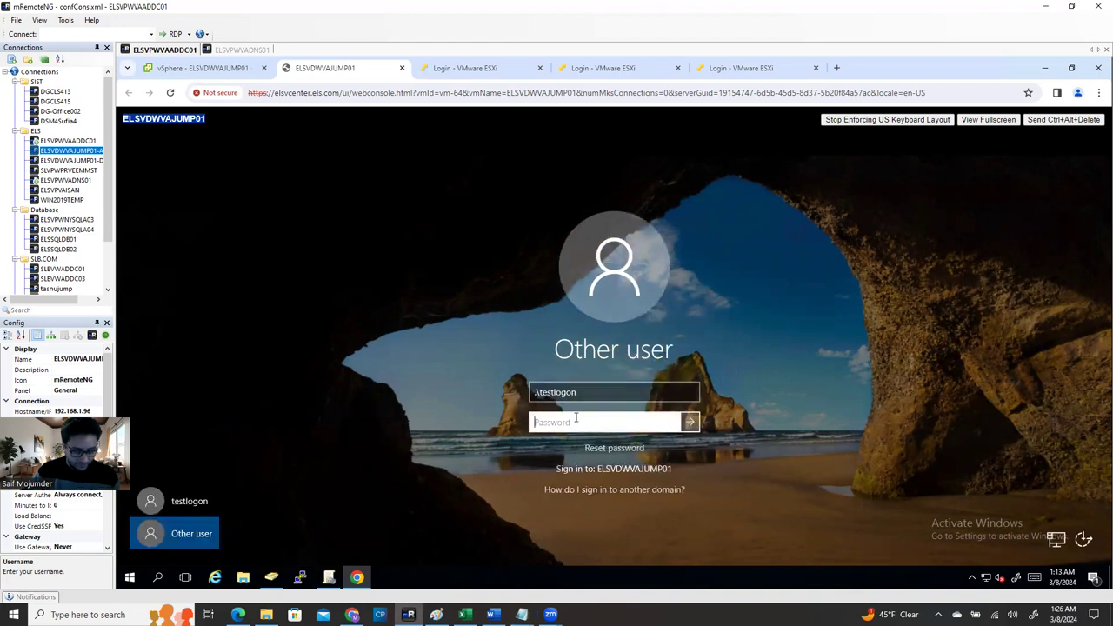
pyautogui.write('**')
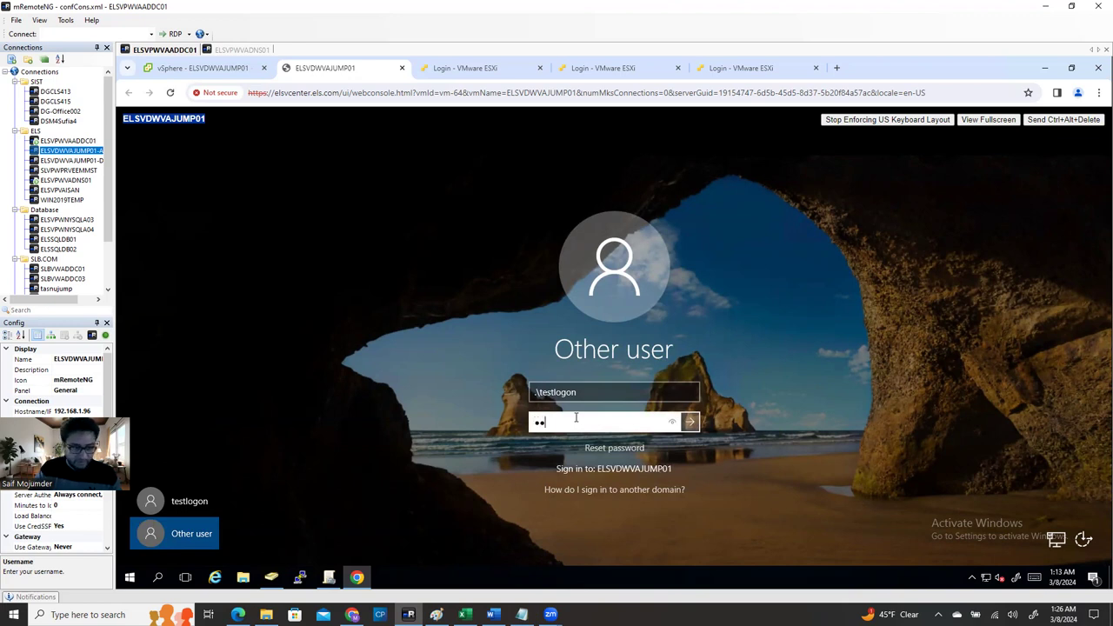
pyautogui.write('*****')
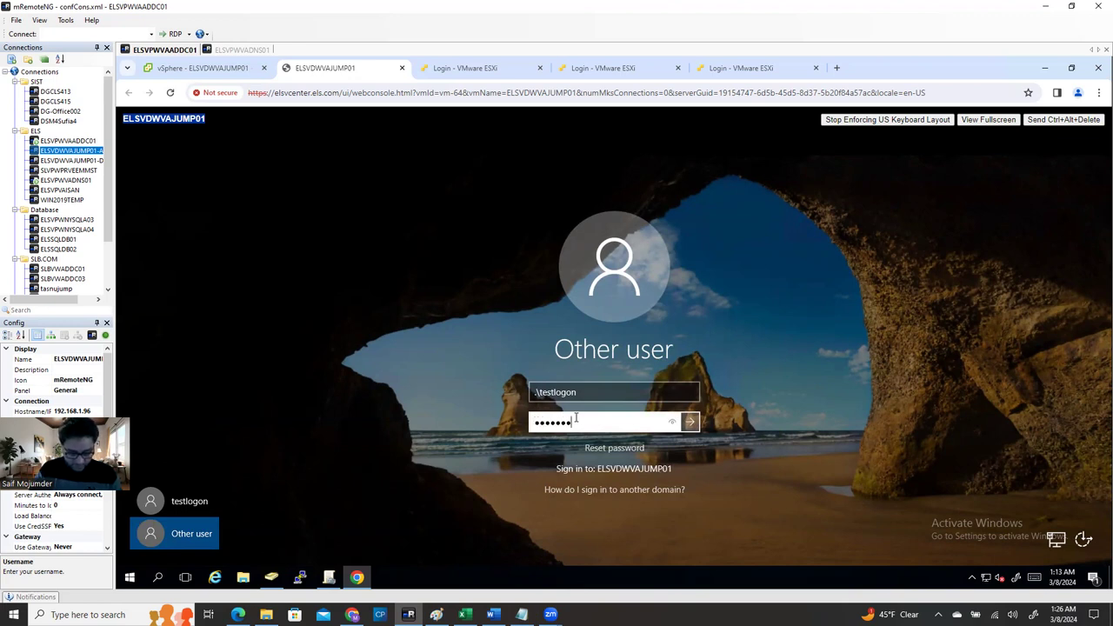
pyautogui.write('*****')
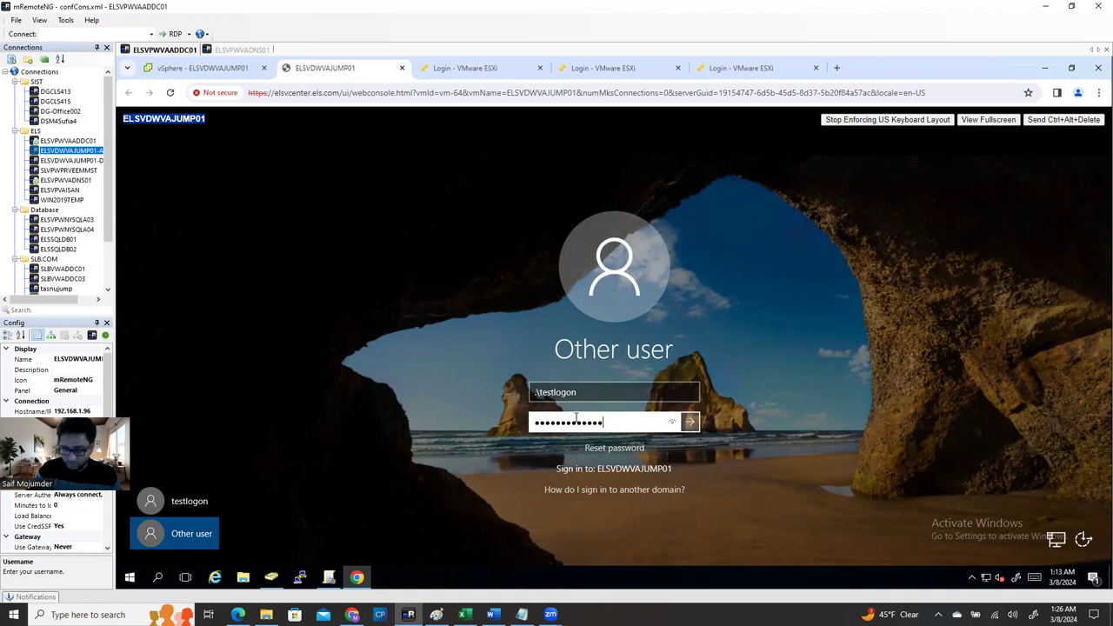
pyautogui.press('BackSpace')
pyautogui.press('BackSpace')
pyautogui.press('BackSpace')
pyautogui.press('BackSpace')
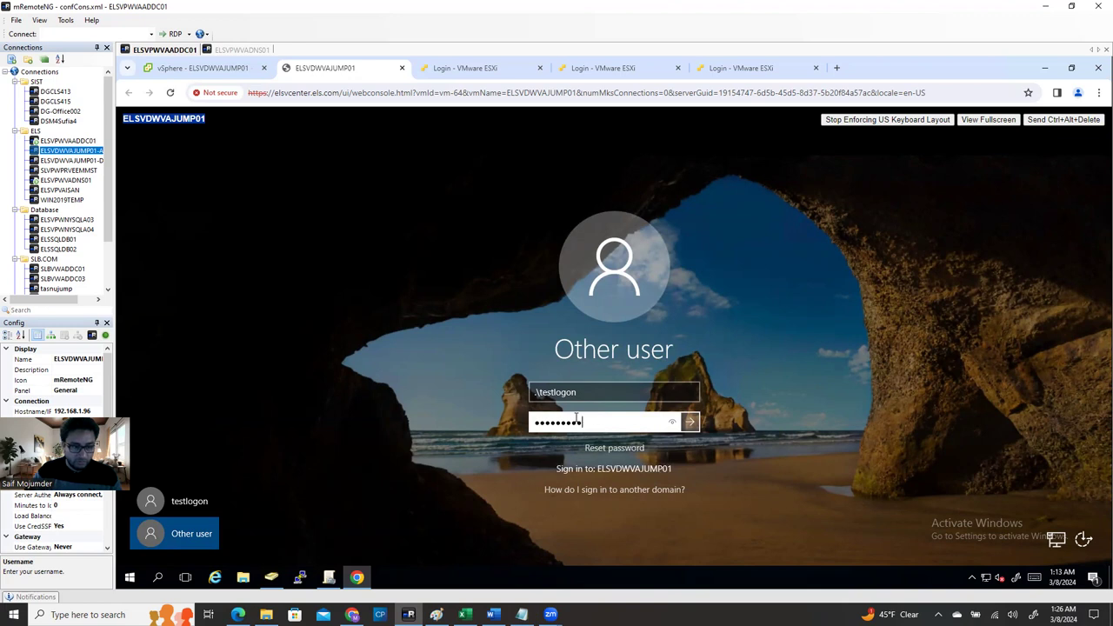
pyautogui.click(671, 423)
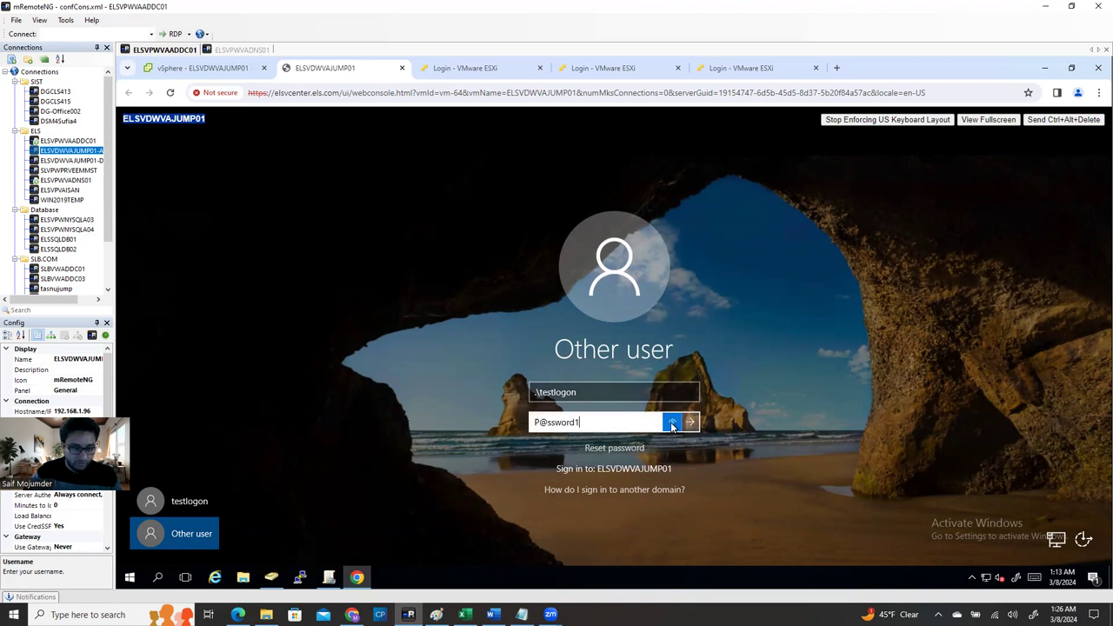
pyautogui.click(672, 424)
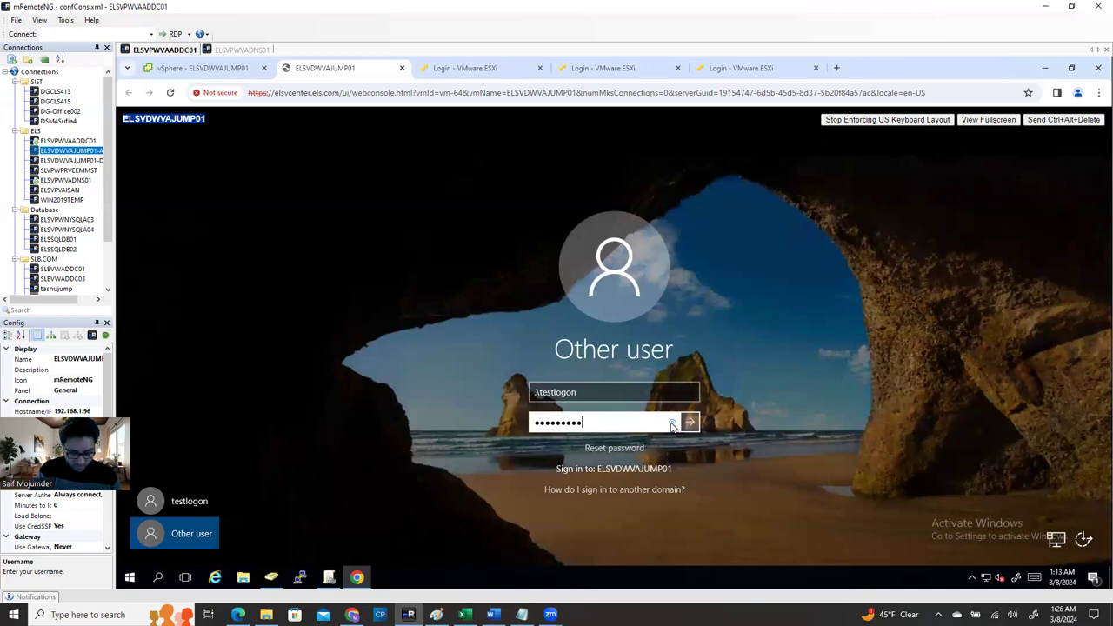
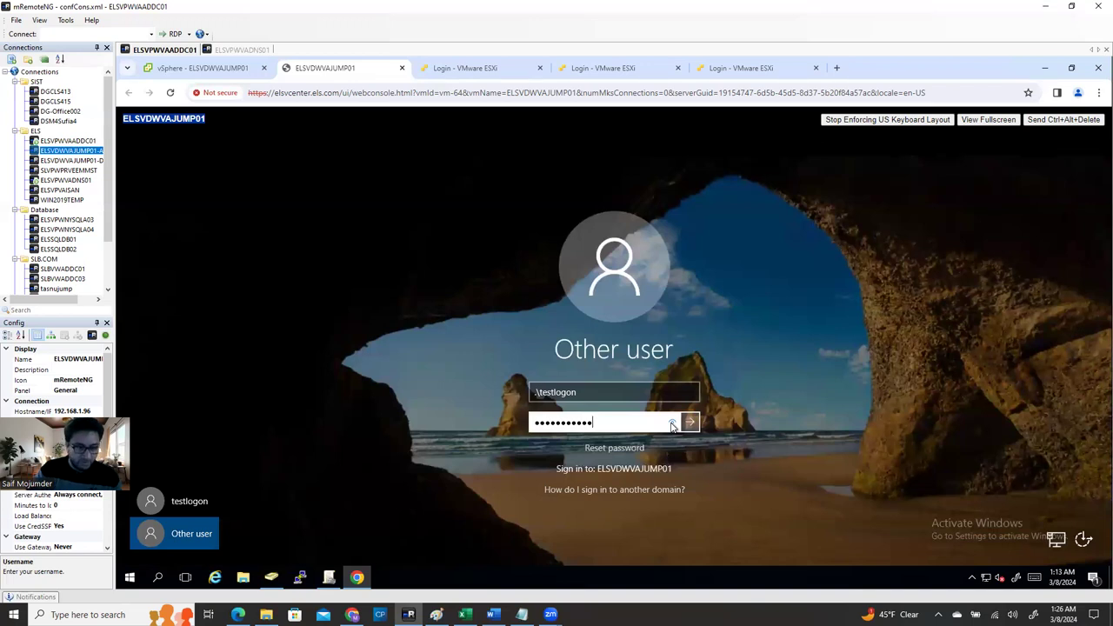
pyautogui.click(672, 425)
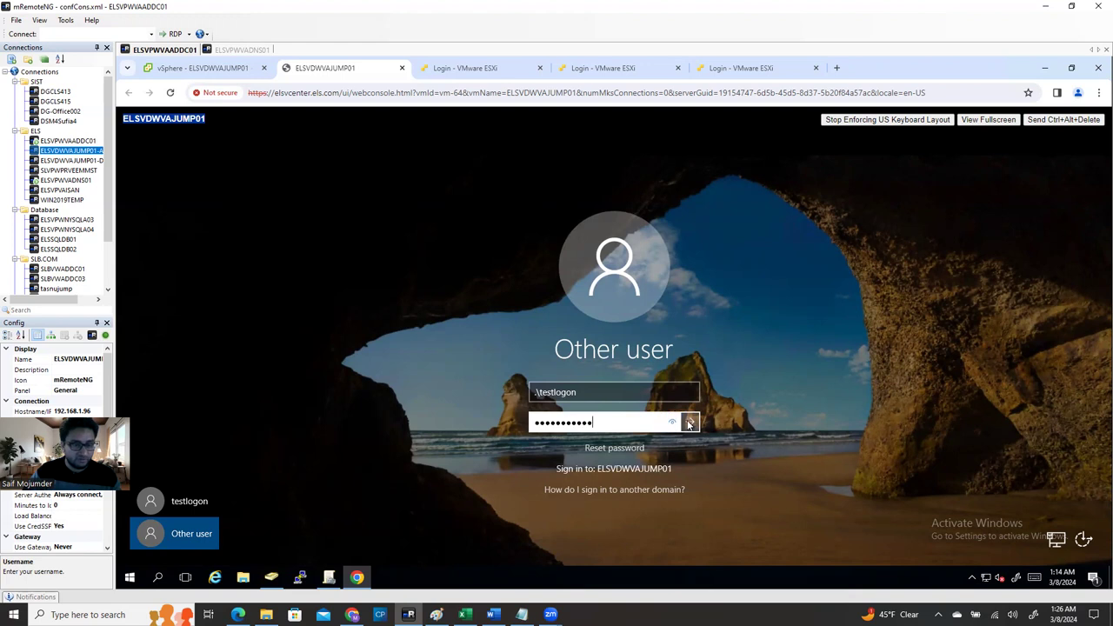
pyautogui.click(691, 423)
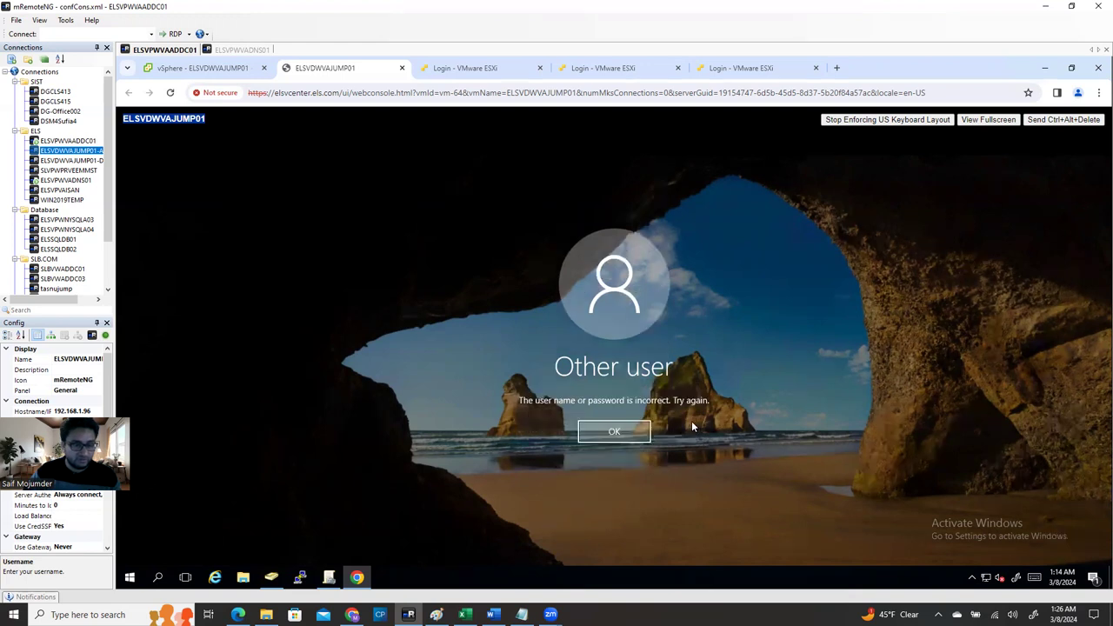
# Step: Dismiss the error, re-enter and verify the testlogon password, then sign in
pyautogui.click(609, 432)
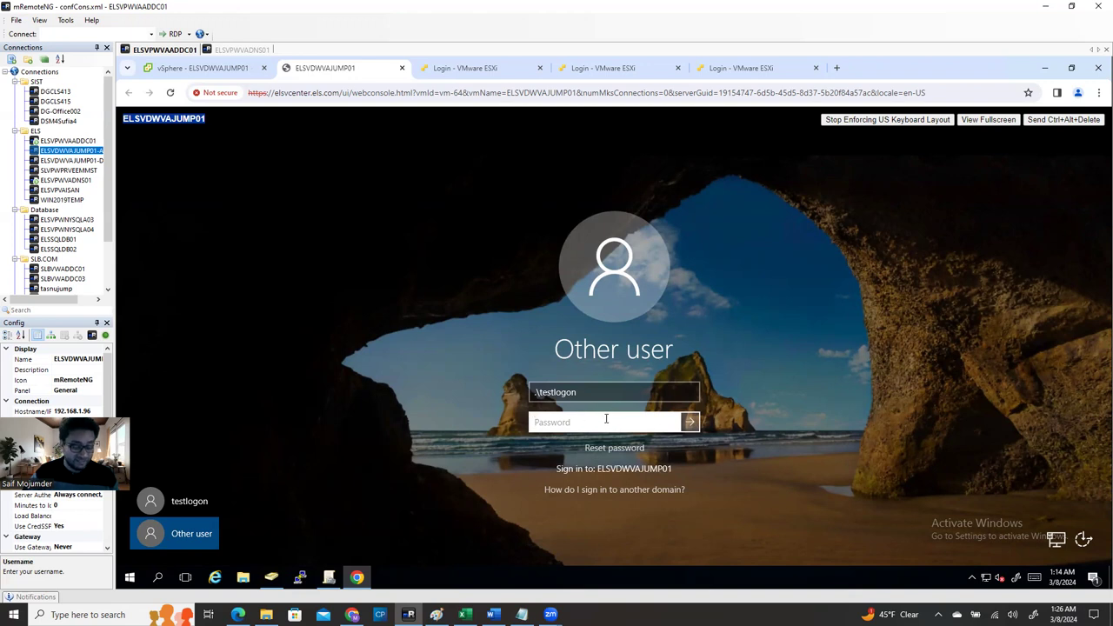
pyautogui.write('*')
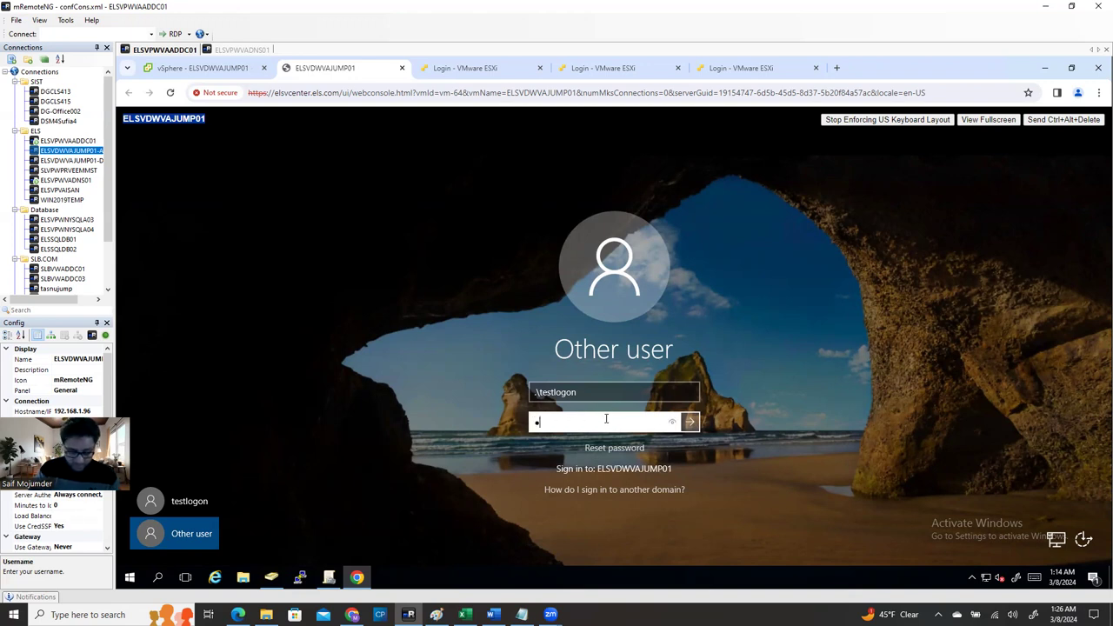
pyautogui.write('*******')
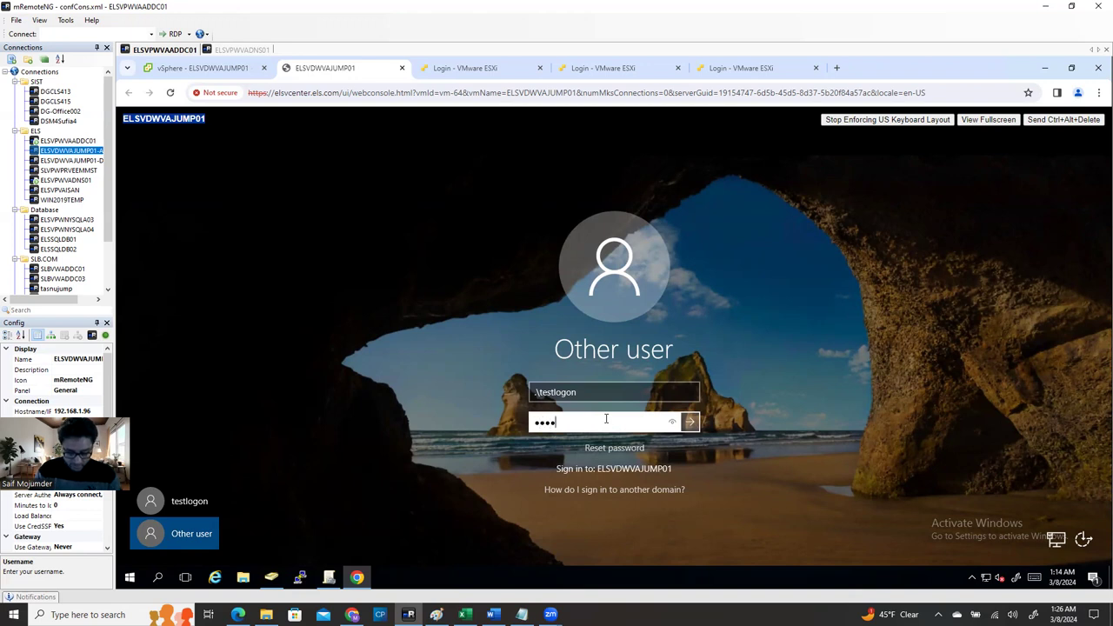
pyautogui.write('****')
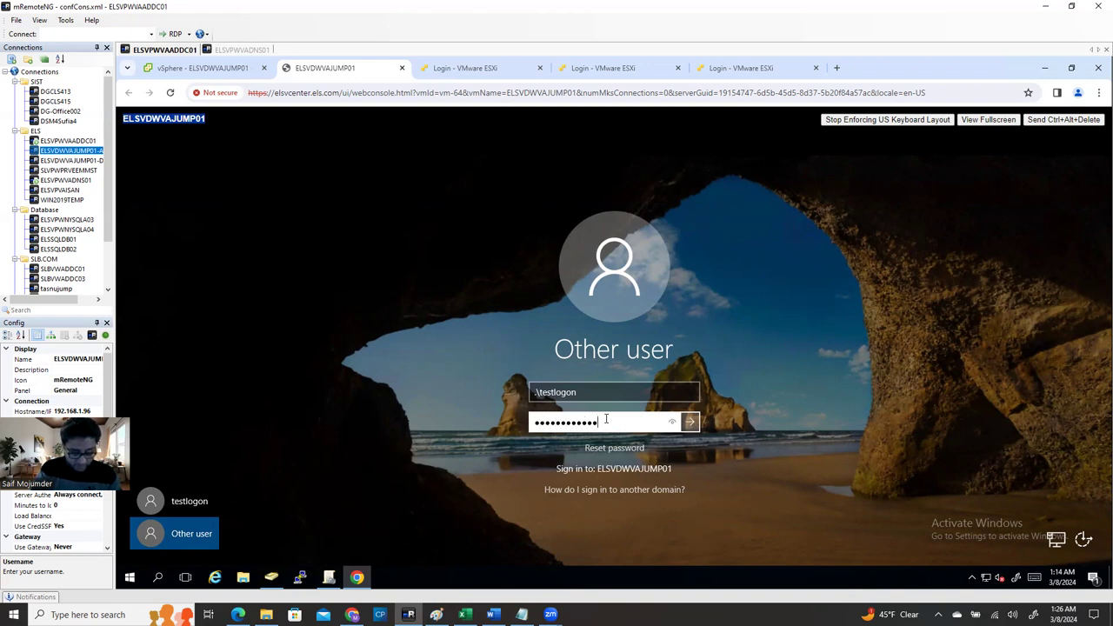
pyautogui.write('***')
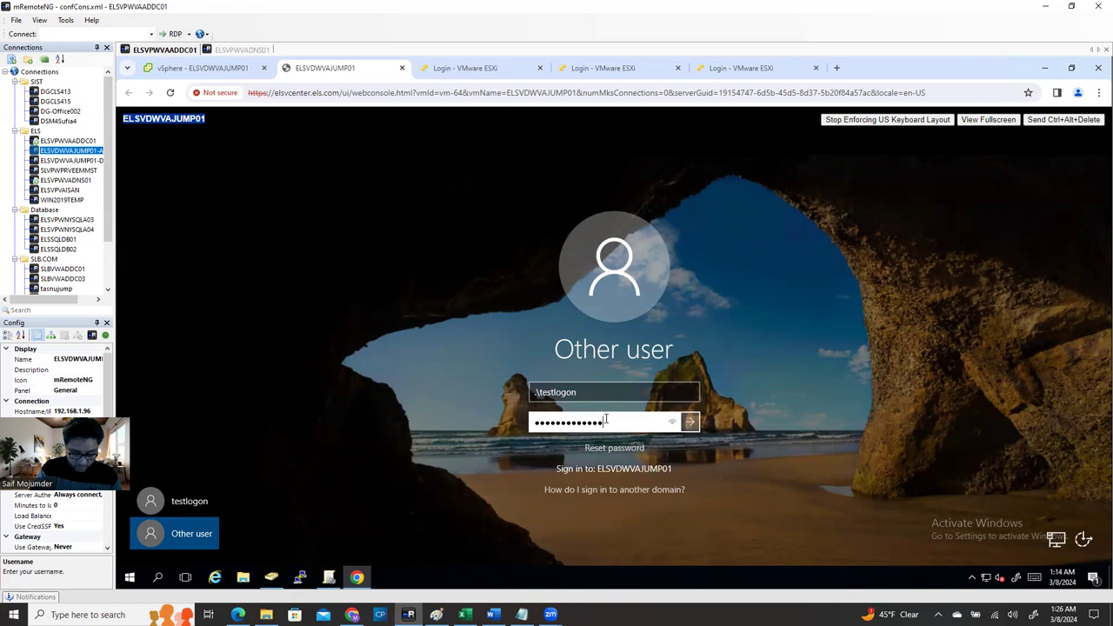
pyautogui.click(672, 423)
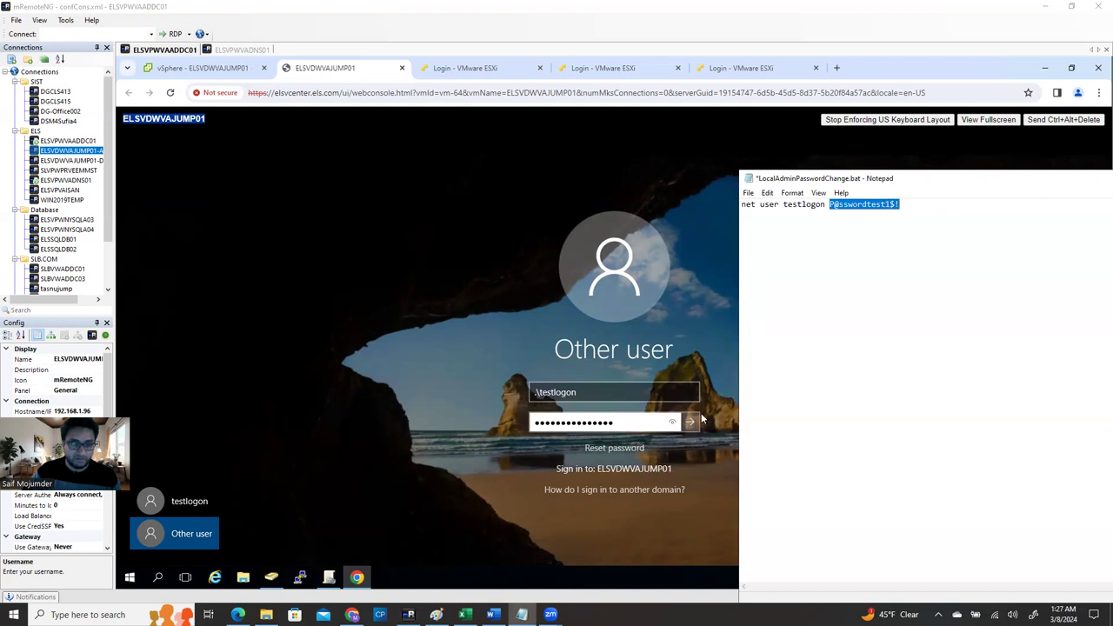
pyautogui.click(675, 423)
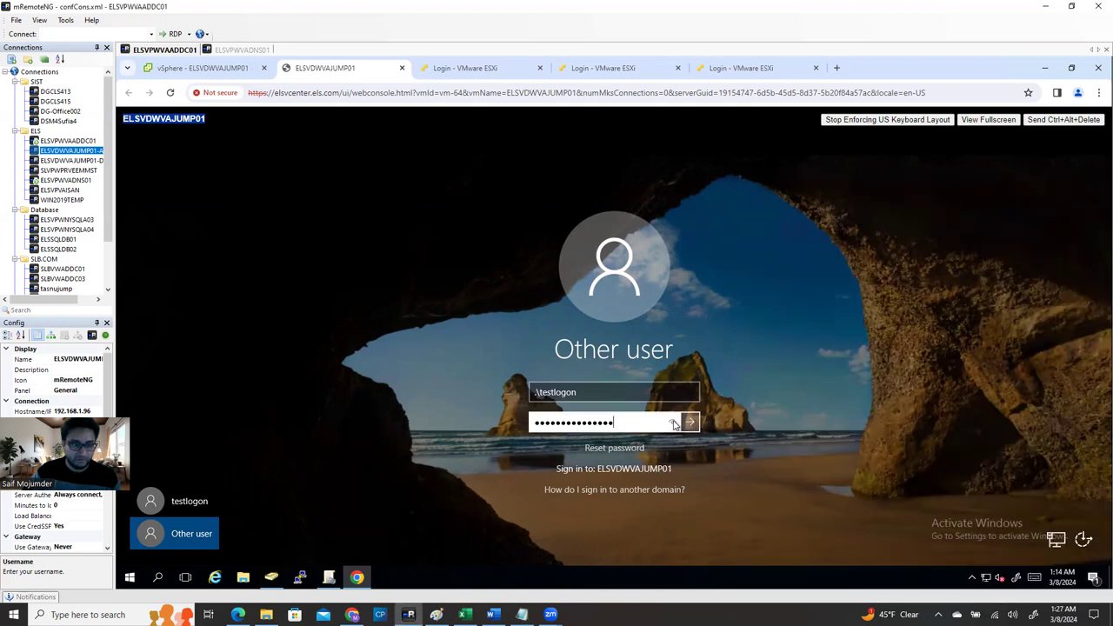
pyautogui.click(672, 423)
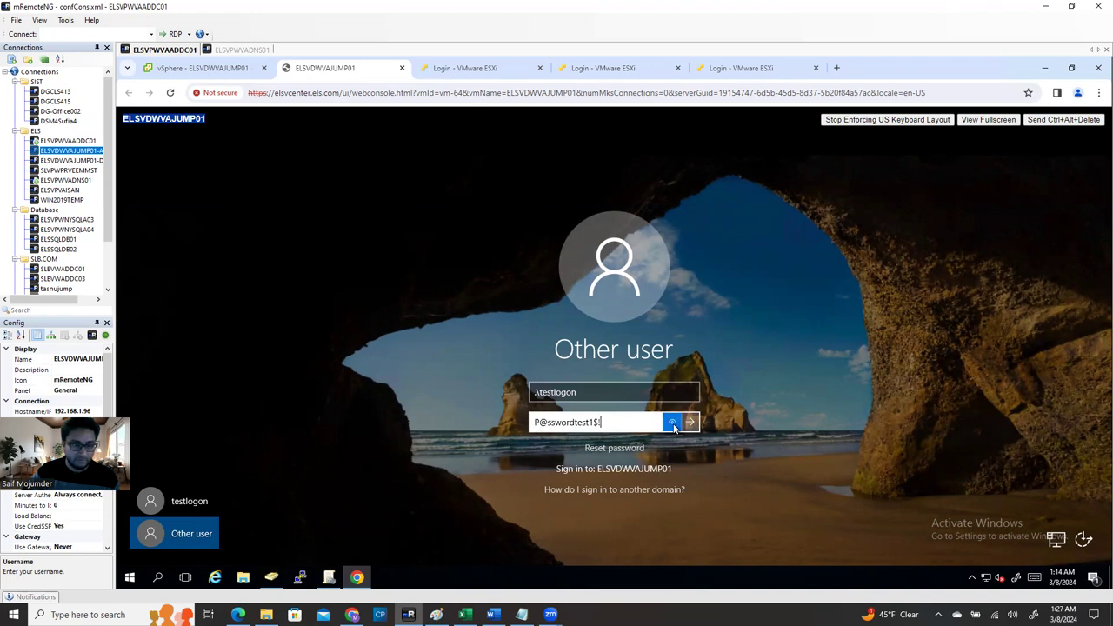
pyautogui.click(672, 423)
pyautogui.click(690, 423)
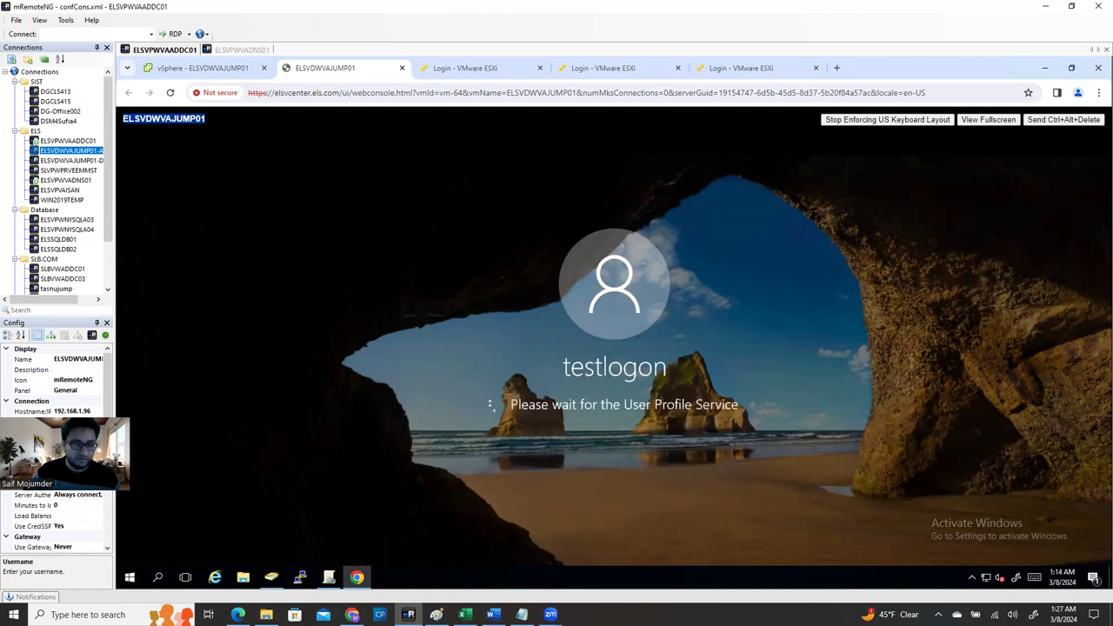